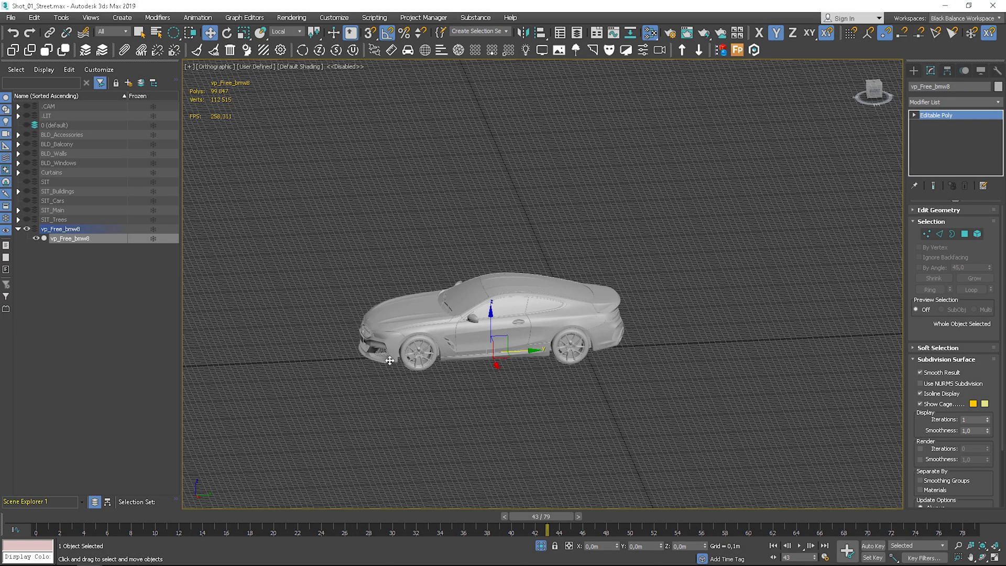
Step: Try moving the car along its length, and undo the move
left_click_drag(517, 352, 620, 332)
key("ctrl+z")
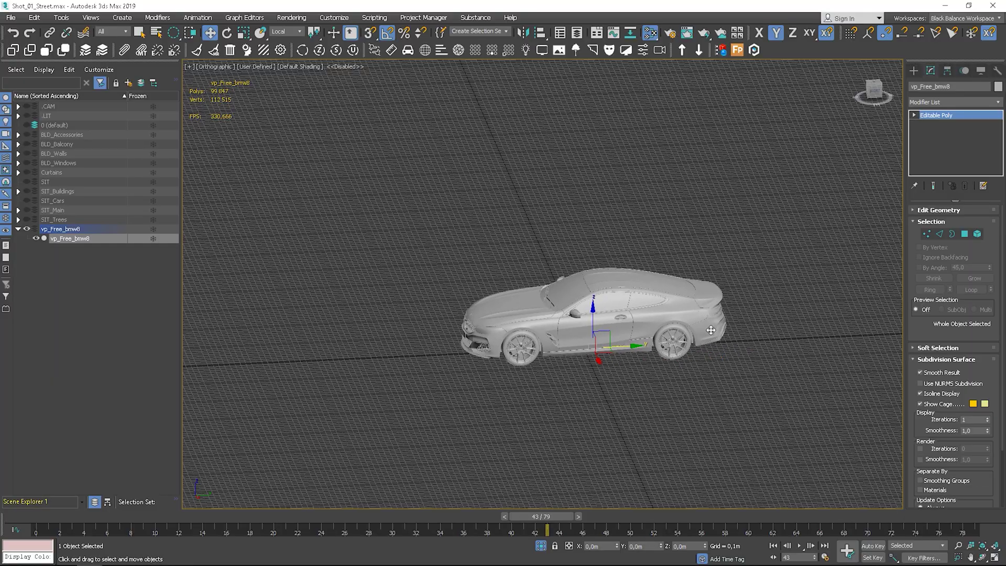
middle_click_drag(697, 325, 755, 330, "alt")
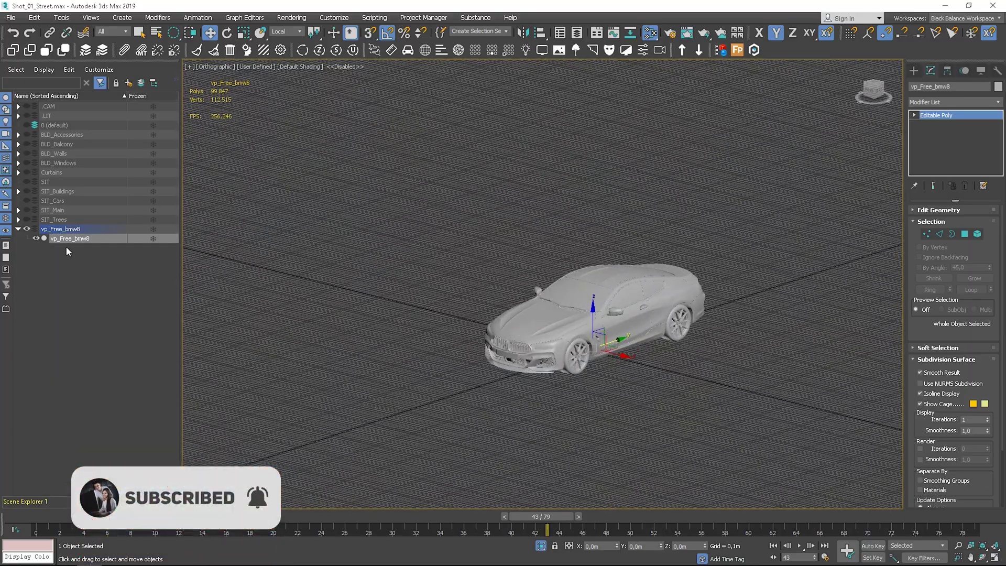
Step: Move the vp_Free_bmw8 car object into the SIT_Cars layer and delete the emptied vp_Free_bmw8 layer
left_click_drag(64, 241, 49, 201)
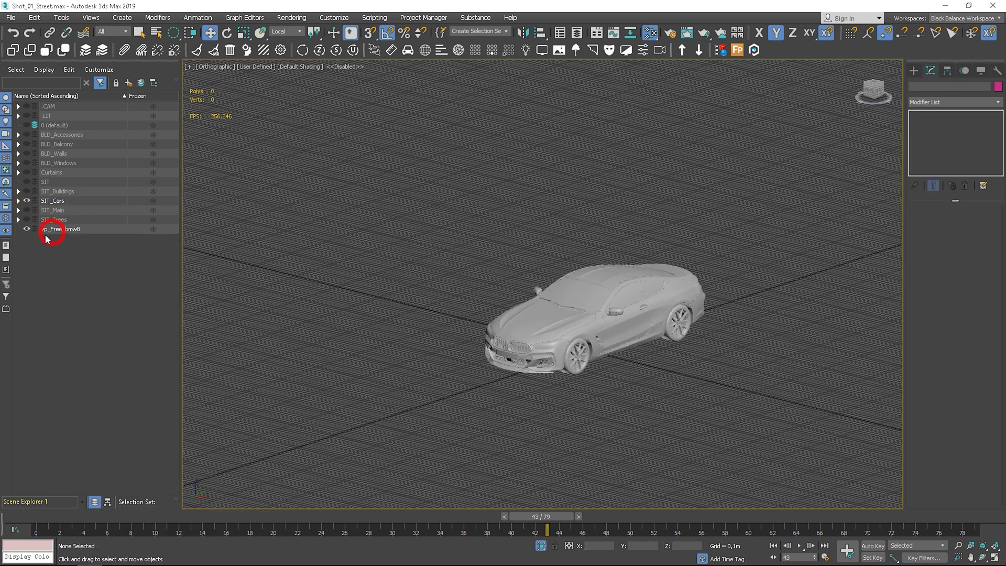
left_click(53, 231)
right_click(52, 231)
left_click(135, 274)
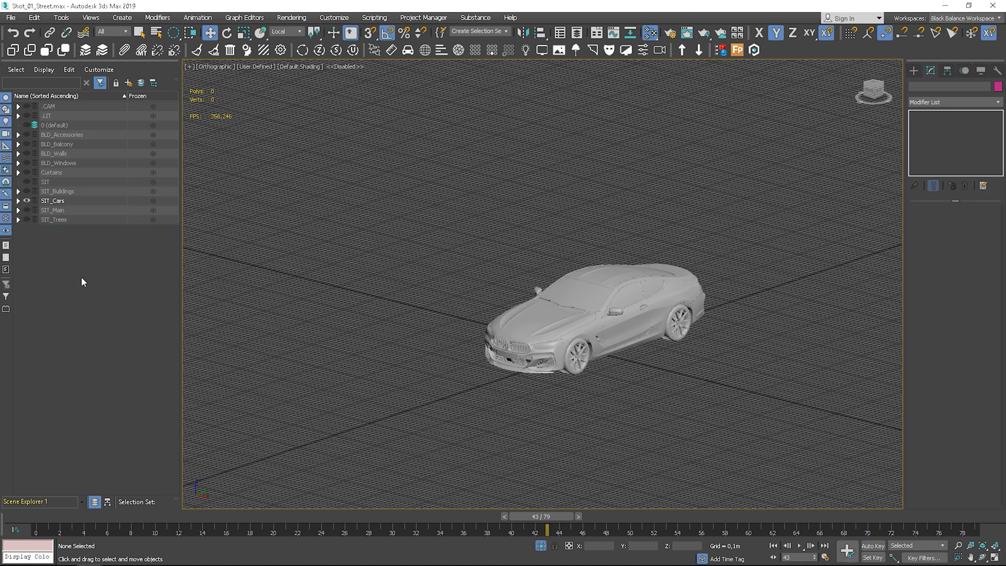
Step: Select the mesh elements of the front and rear wheels on the car in the Left view, working at Element level
left_click(640, 302)
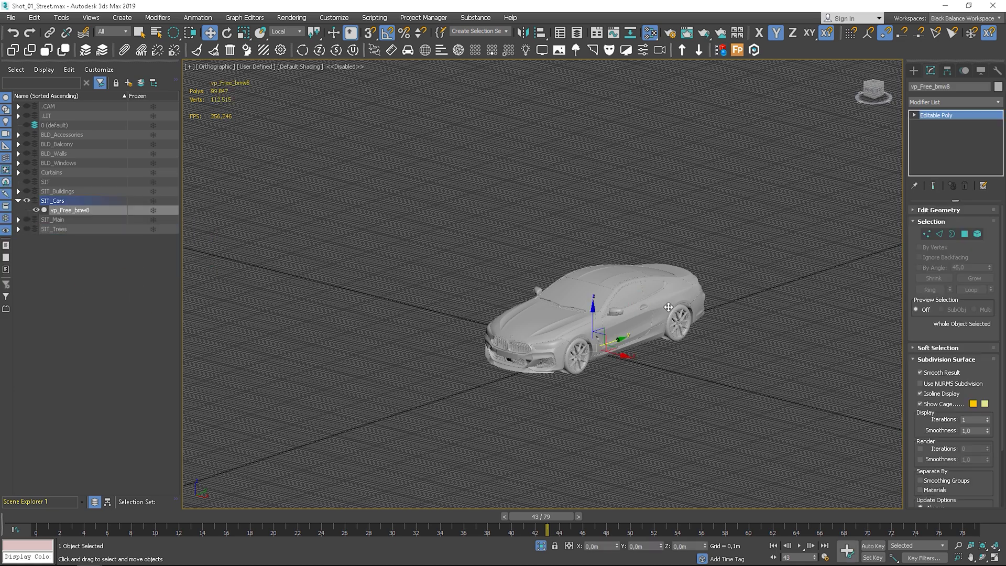
middle_click_drag(666, 306, 627, 299, "alt")
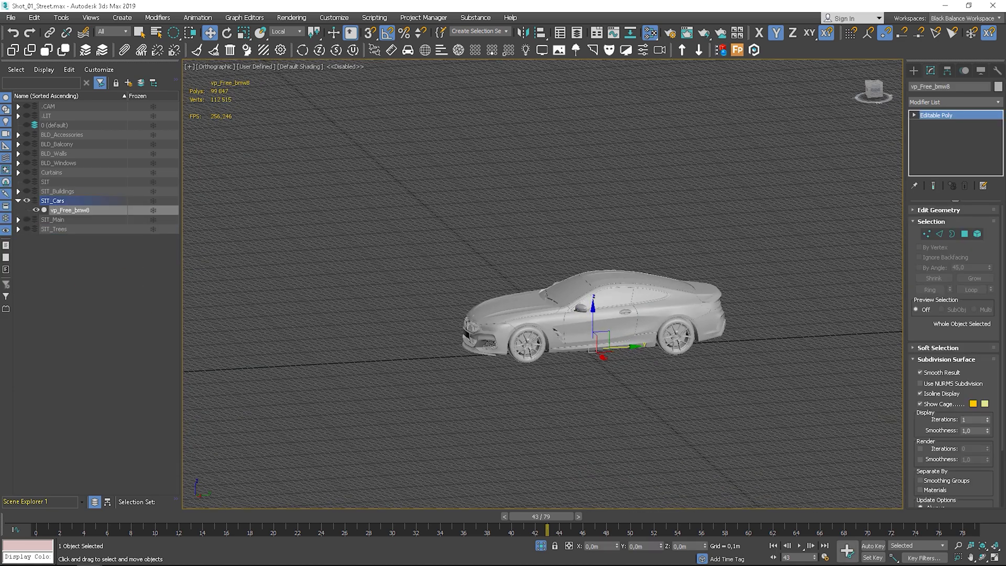
left_click(977, 234)
scroll(722, 340, "up", 8)
middle_click_drag(696, 273, 667, 333, "alt")
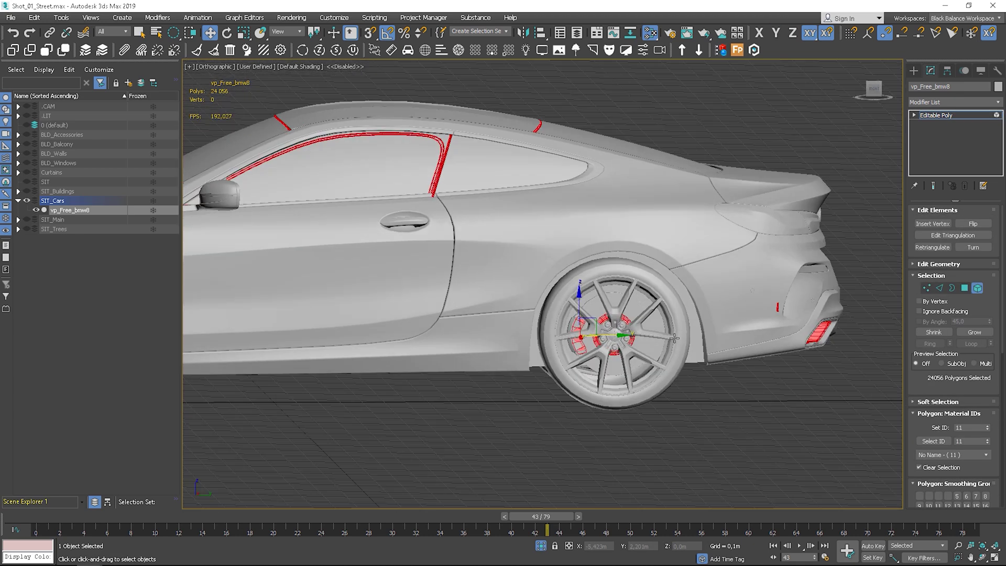
key("l")
middle_click_drag(886, 191, 728, 321)
key("q")
left_click(703, 333)
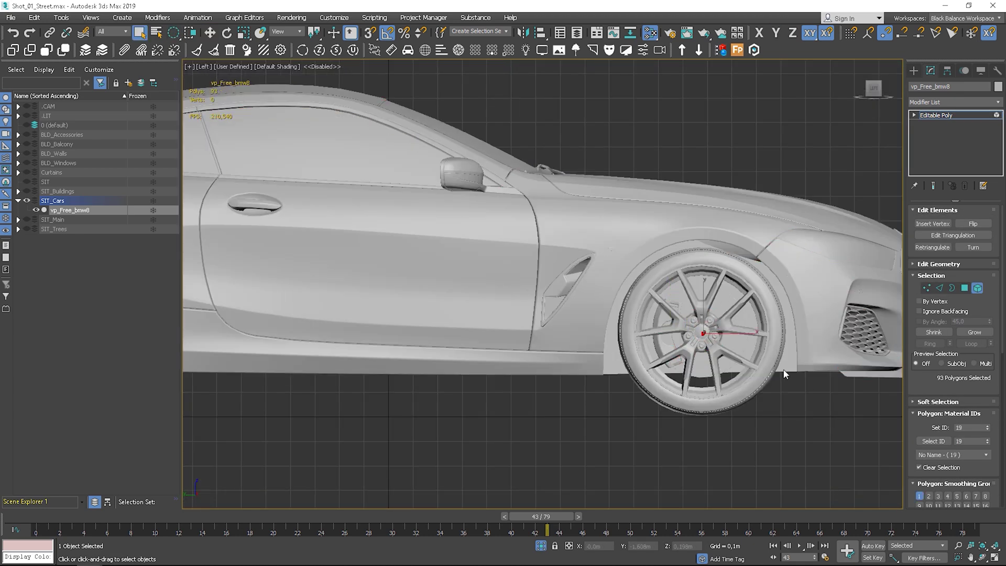
left_click_drag(784, 371, 676, 325)
middle_click_drag(314, 335, 566, 299)
left_click_drag(359, 328, 362, 332, "ctrl")
Step: Remove the stray body elements from the selection so it contains just the four wheels, checking in the Front and Perspective views
scroll(367, 330, "down", 4)
middle_click_drag(377, 335, 414, 283, "alt")
left_click(485, 335, "alt")
key("f")
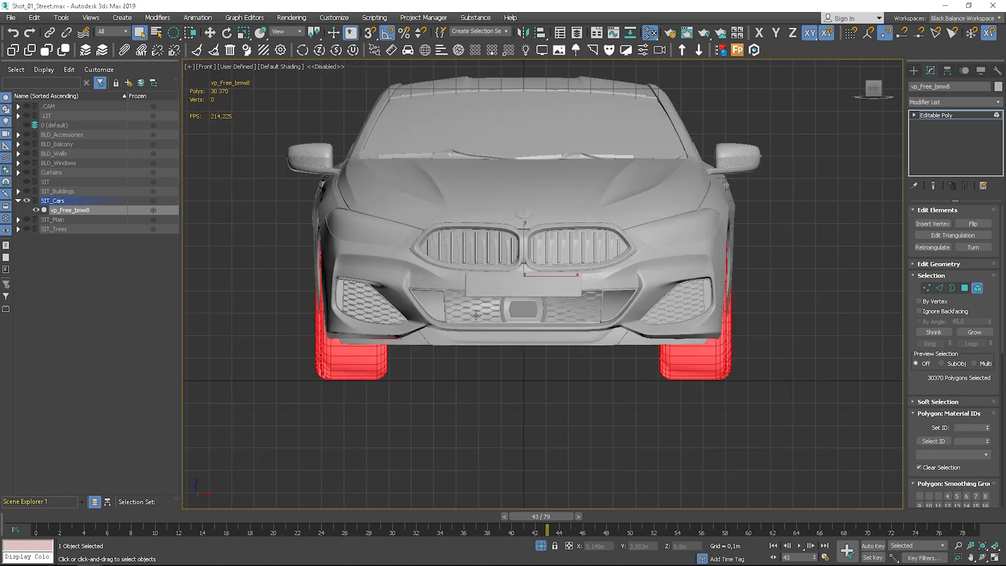
middle_click_drag(580, 364, 480, 349, "alt")
key("g")
scroll(480, 349, "down", 2)
key("p")
mouse_move(512, 315)
middle_mouse_down("alt")
mouse_move(548, 209)
mouse_move(516, 315)
middle_mouse_up("alt")
scroll(516, 315, "down", 2)
Step: Detach the selected wheels from the car body as one separate object and select that object
key("w")
left_click_drag(532, 340, 11, 357)
middle_click_drag(657, 314, 708, 345, "alt")
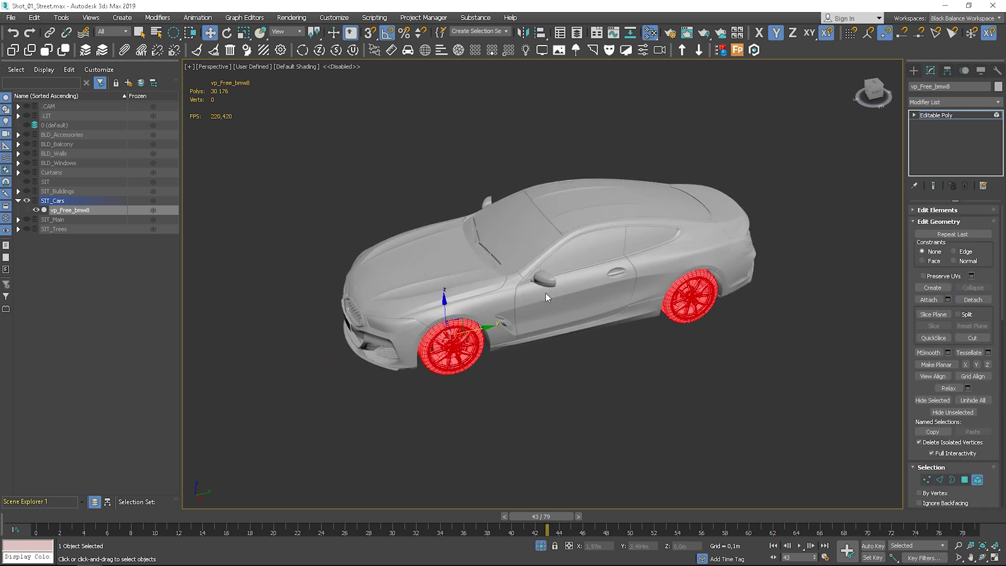
left_click(978, 480)
left_click(708, 286)
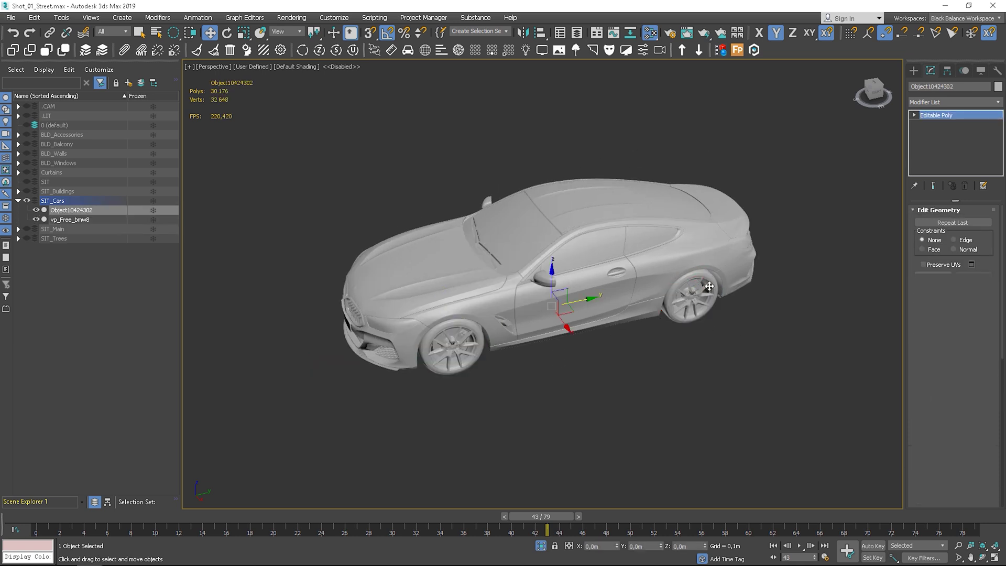
Step: Detach the rear-left wheel's elements from the wheels object, working in the wireframe Top view
key("5")
key("t")
key("F3")
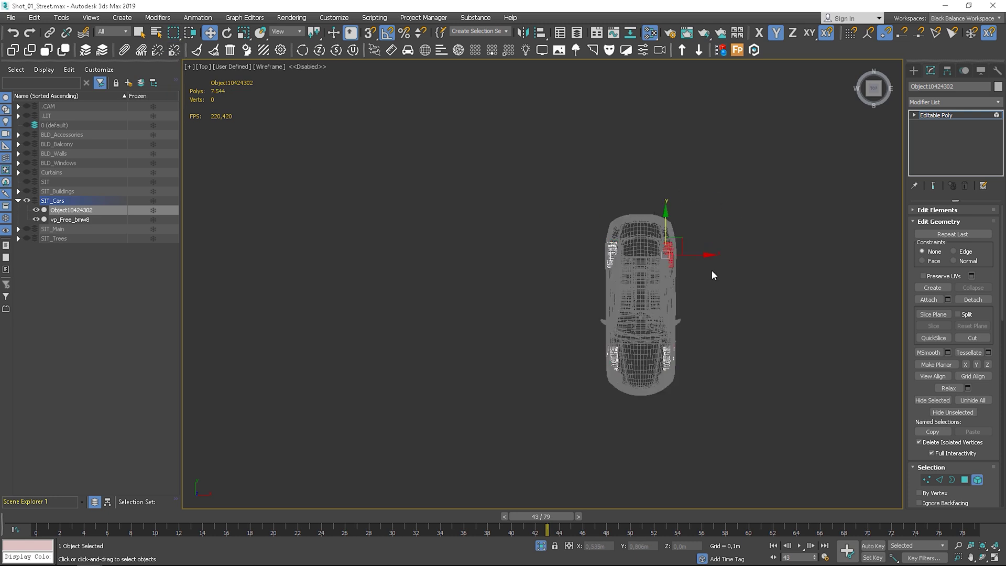
right_click(744, 250)
left_click(756, 210)
key("Return")
Step: Select the rear-right wheel's elements and detach them as their own object
left_click_drag(586, 211, 630, 281)
right_click(631, 218)
left_click(648, 174)
key("Return")
Step: Detach the front-left wheel's elements as their own object and leave element editing
left_click_drag(711, 319, 658, 392)
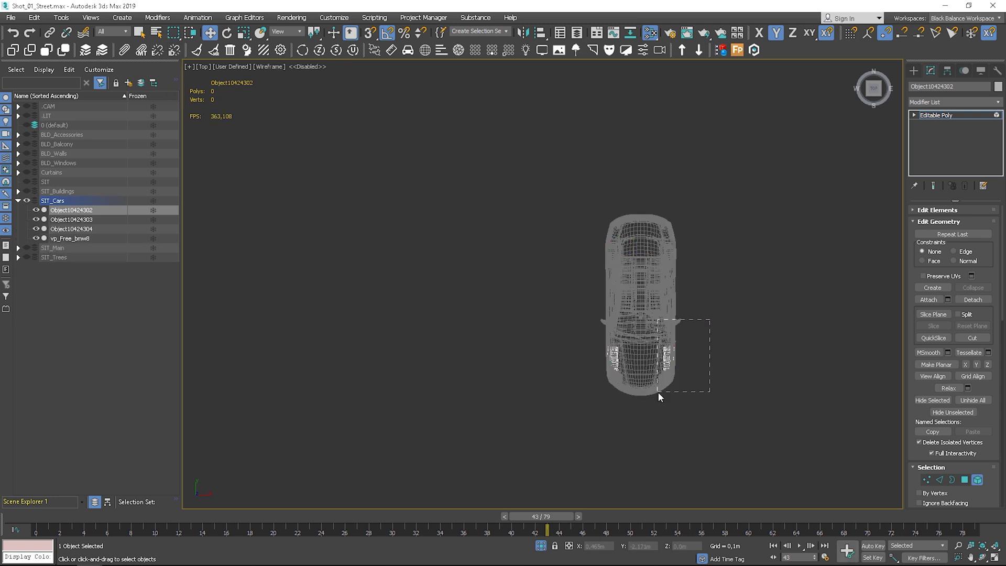
right_click(655, 283)
left_click(699, 221)
key("Return")
left_click(977, 480)
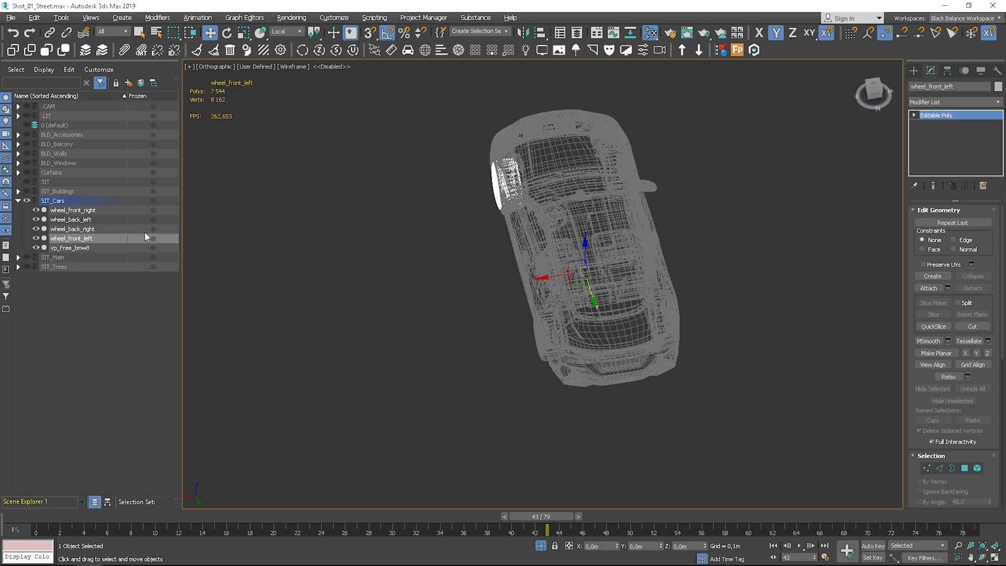
Step: Select the four wheel objects and center each one's pivot, with the view back in shaded display
middle_click_drag(580, 246, 637, 271, "alt")
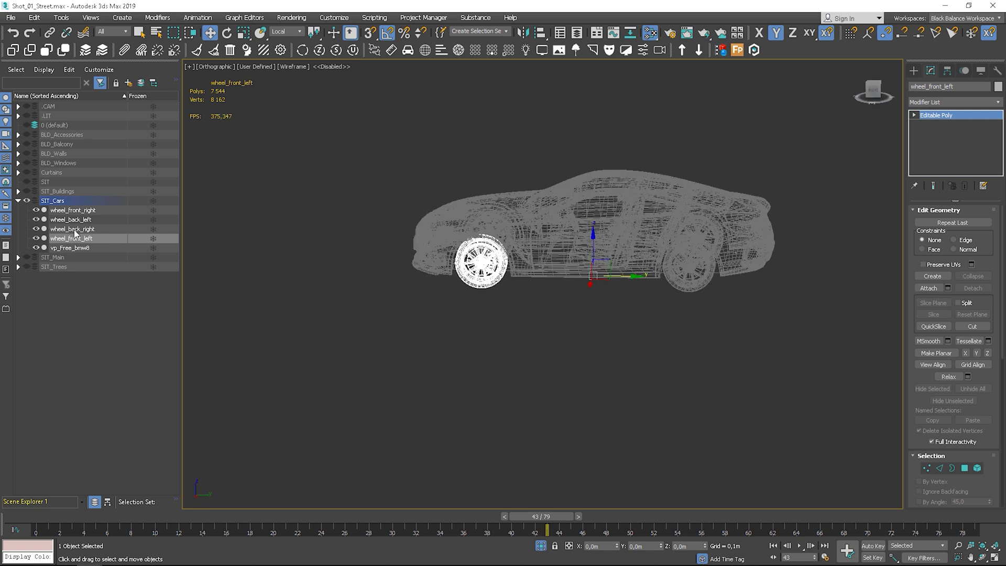
left_click(79, 211, "shift")
right_click(626, 253)
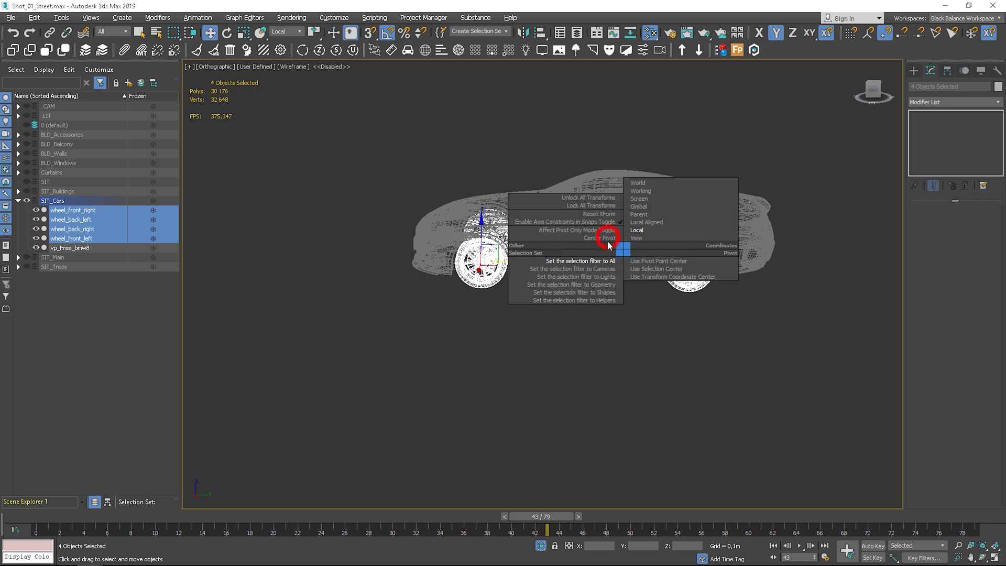
left_click(608, 243)
key("F3")
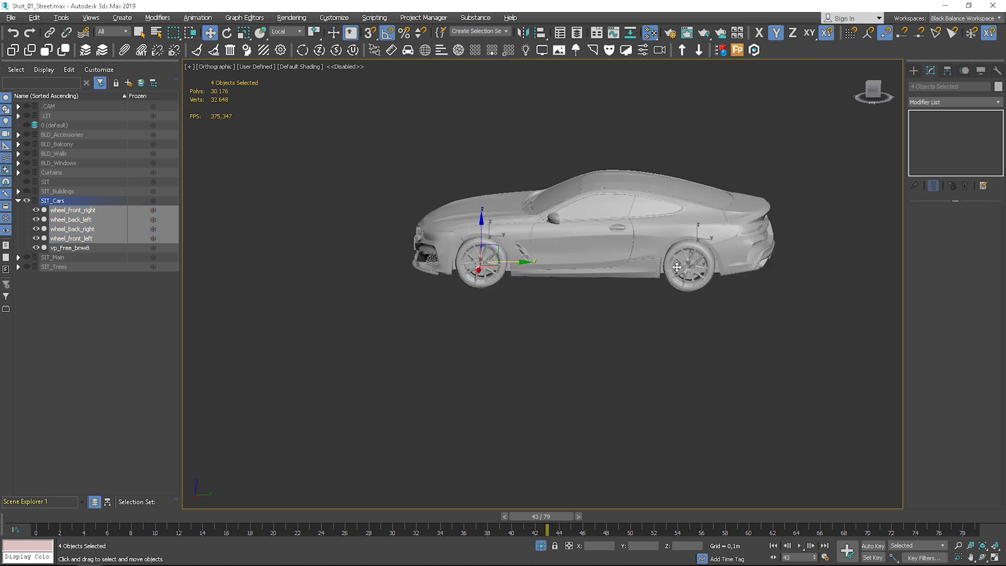
right_click(633, 258)
left_click(602, 238)
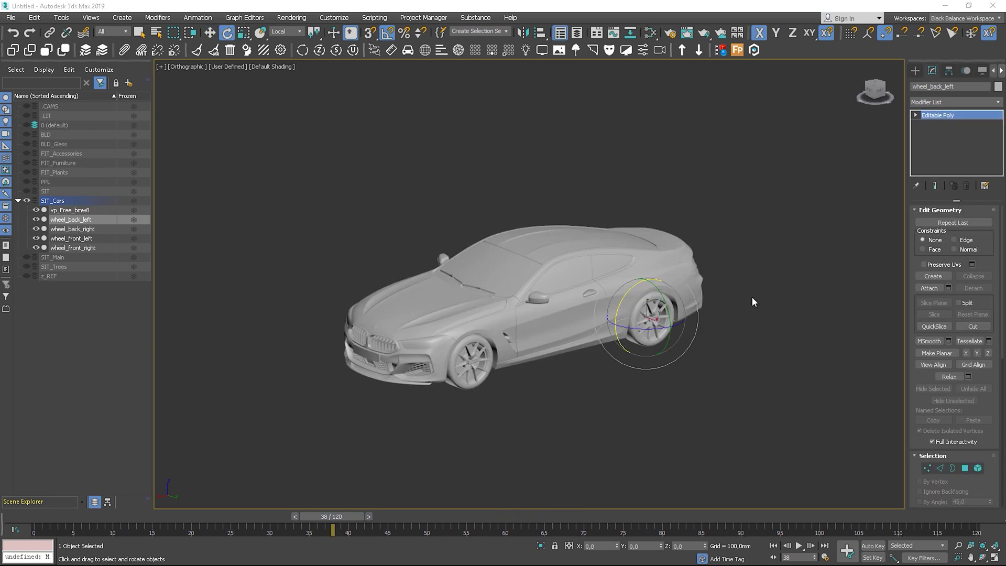
Step: Create a large dummy helper beside the car and align it to the car body
left_click(762, 285)
left_click(916, 71)
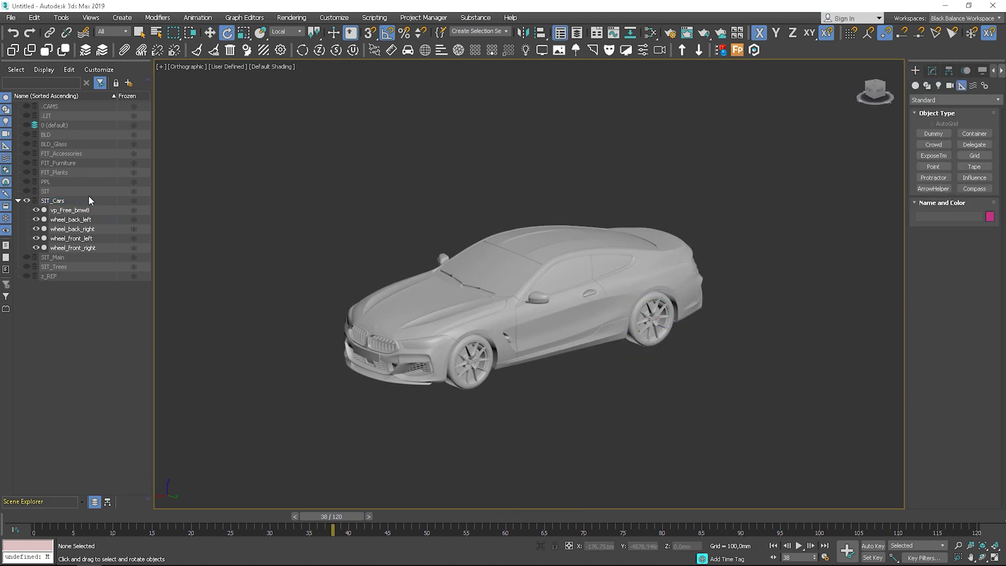
left_click(934, 135)
left_click_drag(804, 330, 669, 393)
key("alt+a")
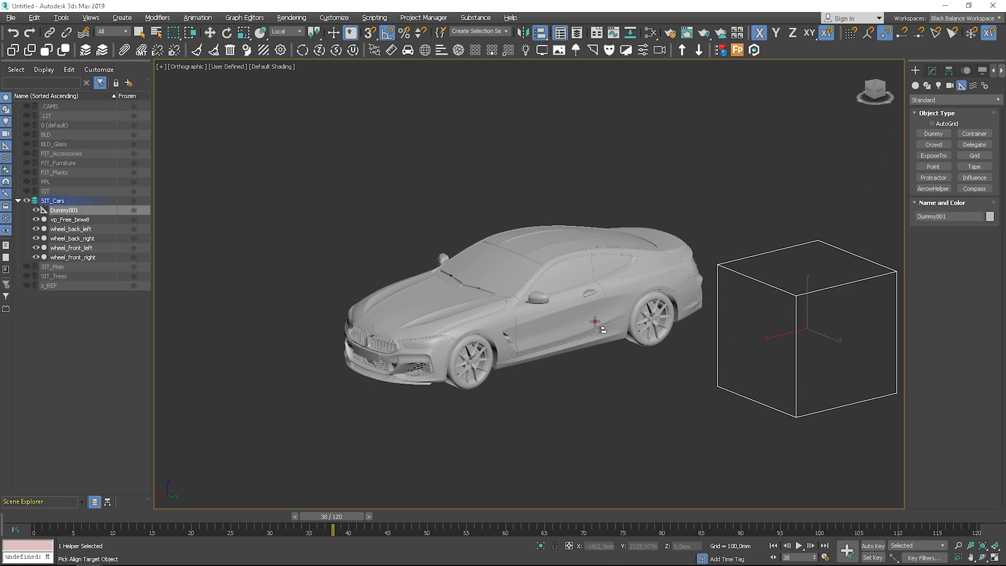
left_click(596, 322)
key("Return")
middle_click_drag(625, 329, 606, 364, "alt")
Step: Link the car body vp_Free_bmw8 to the large dummy as its parent, with edged faces displayed
left_click(580, 309)
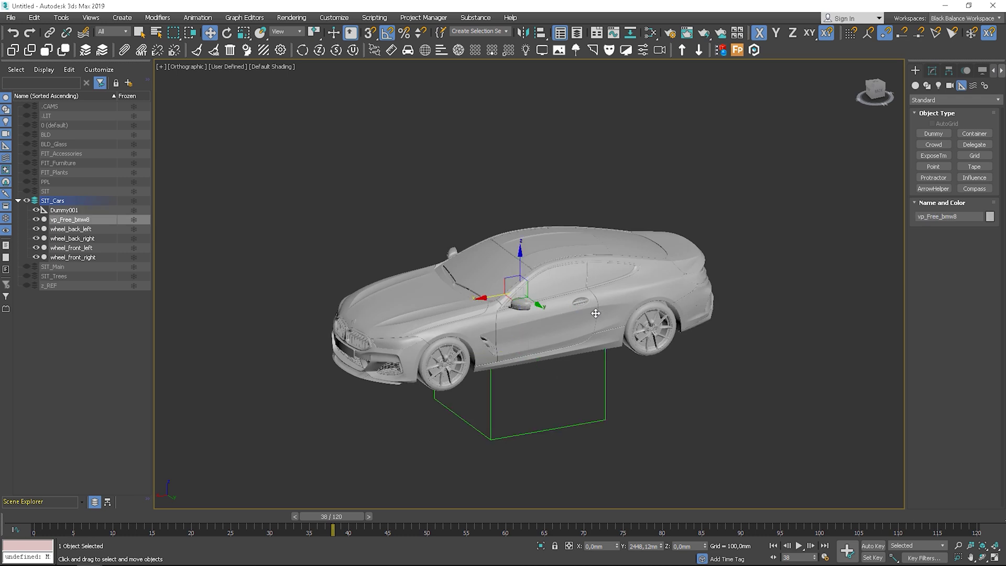
key("F4")
left_click(49, 33)
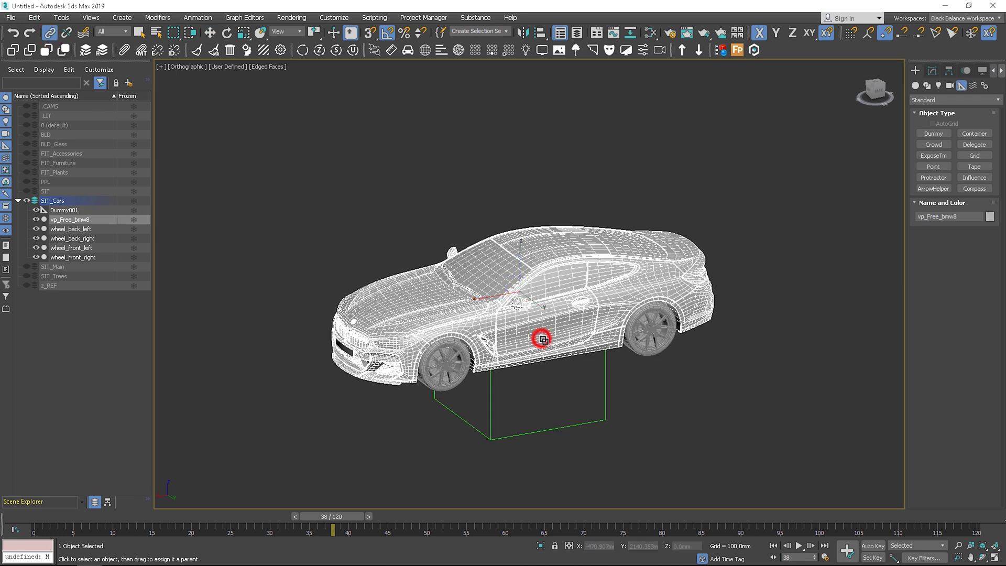
left_click_drag(609, 410, 610, 409)
Step: Test the link by moving the car body and the dummy in turn, undoing each move
scroll(670, 319, "down", 3)
key("w")
left_click(539, 309)
left_click_drag(537, 305, 371, 335)
key("ctrl+z")
left_click(609, 394)
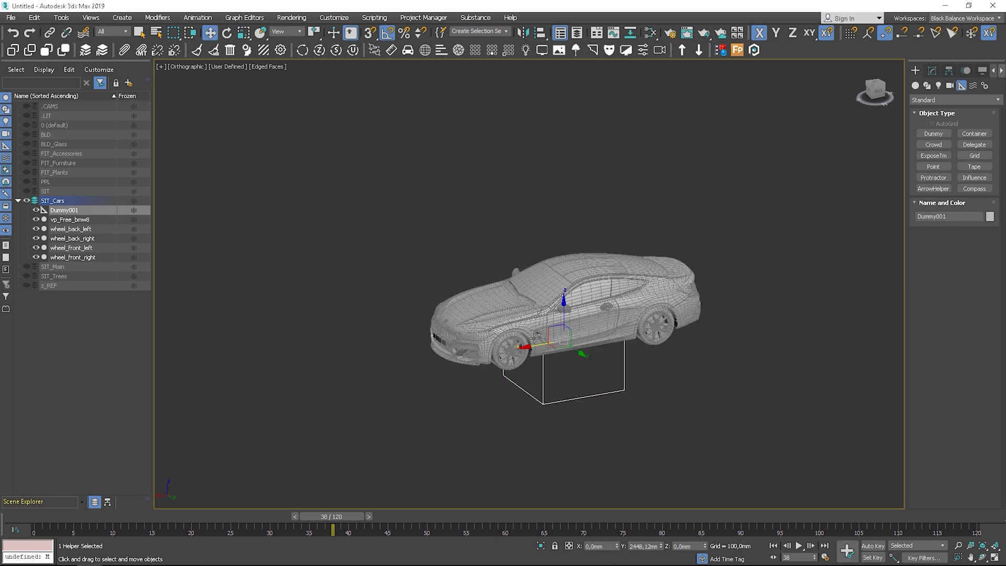
left_click_drag(534, 338, 547, 314)
key("ctrl+z")
Step: Create a smaller dummy helper beside the car and align it to the rear-left wheel
middle_click_drag(625, 331, 637, 312, "alt")
left_click(934, 134)
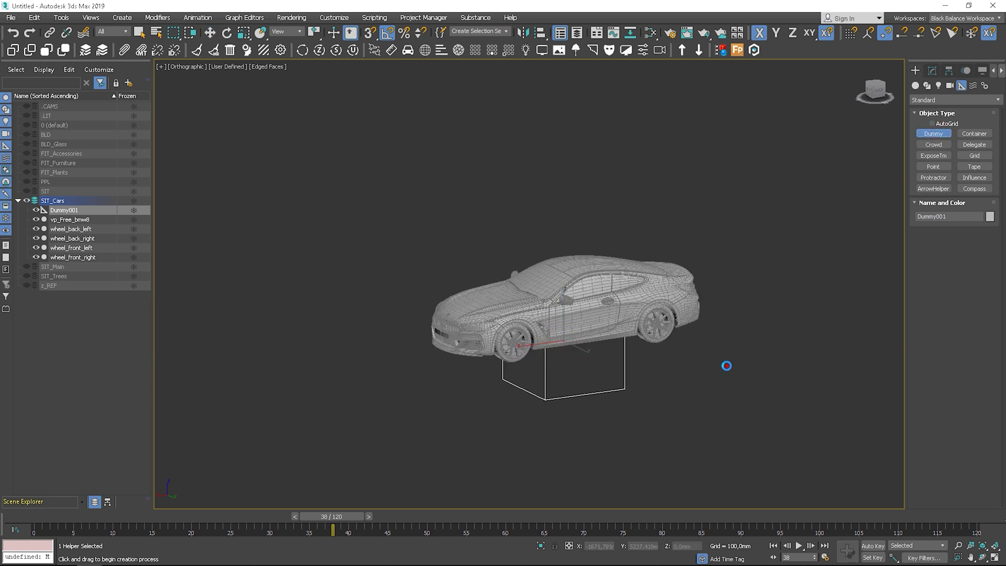
left_click_drag(726, 366, 763, 382)
scroll(685, 332, "up", 2)
key("alt+a")
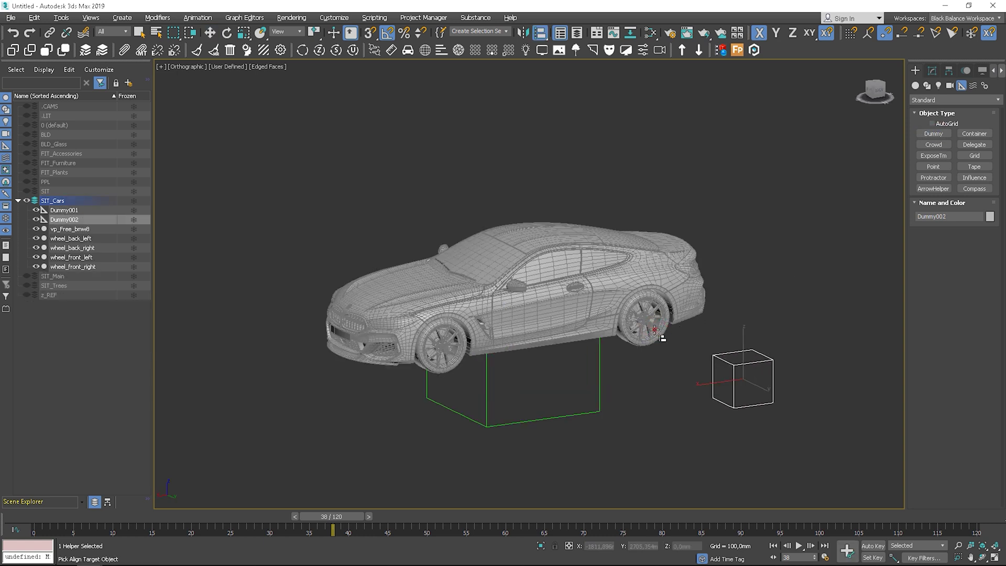
left_click(655, 330)
key("Return")
Step: Clone the wheel dummy as a copy and align the copy to the front-left wheel
left_click_drag(618, 320, 558, 331, "shift")
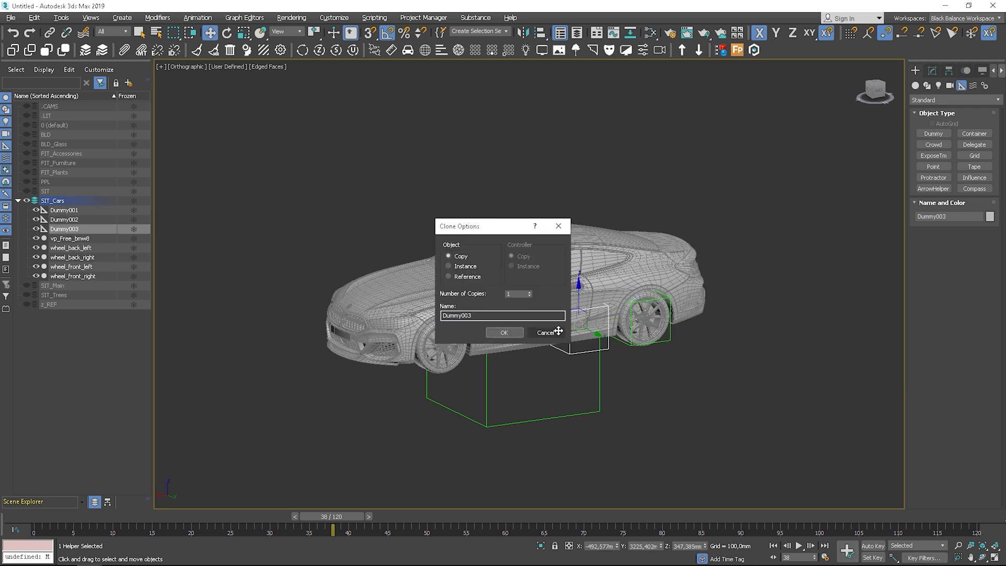
key("Return")
key("alt+a")
left_click(452, 354)
key("Return")
Step: Copy the front-left wheel's dummy and align the new copy to the front-right wheel
middle_click_drag(451, 366, 391, 375, "alt")
key("alt+a")
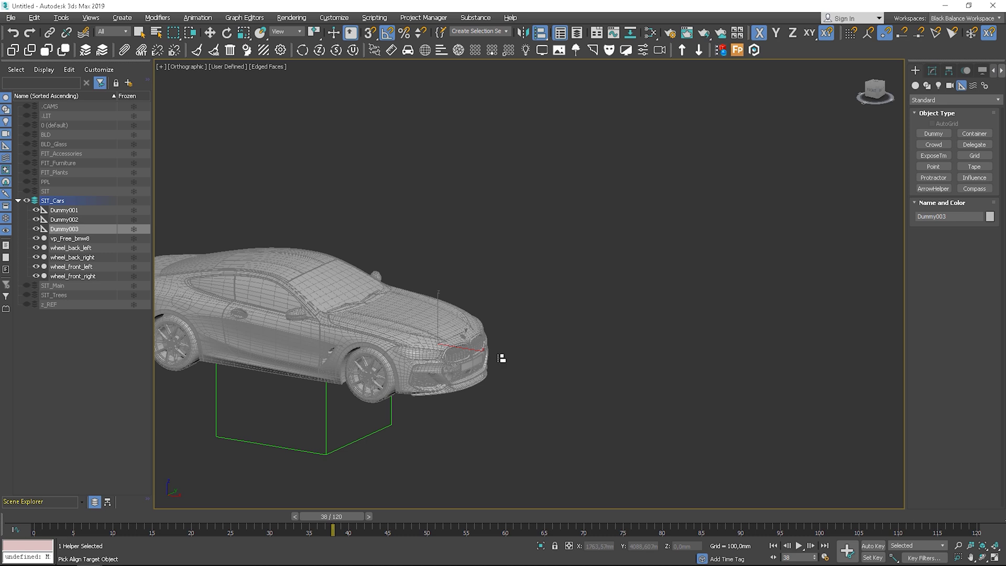
key("w")
left_click_drag(465, 348, 566, 372, "shift")
key("Return")
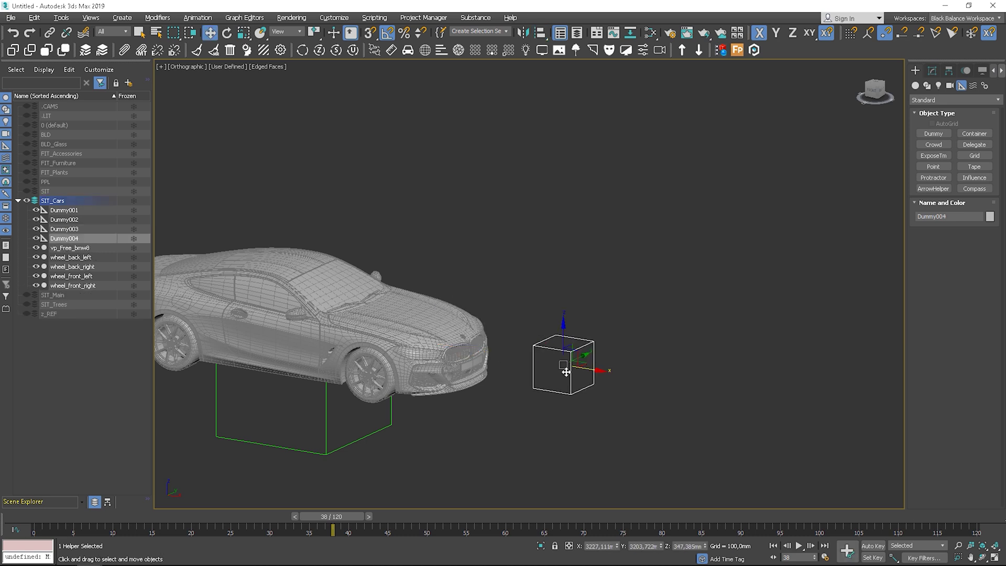
key("alt+a")
left_click(383, 382)
key("Return")
Step: Copy the front-right wheel's dummy and align the new copy to the rear-right wheel
left_click_drag(400, 379, 482, 399, "shift")
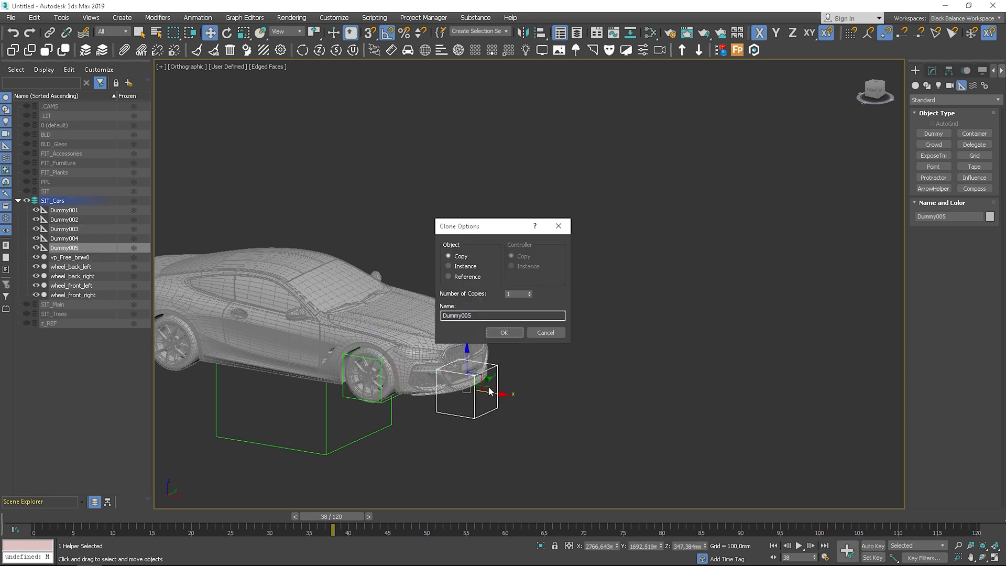
key("Return")
key("alt+a")
left_click(180, 351)
key("Return")
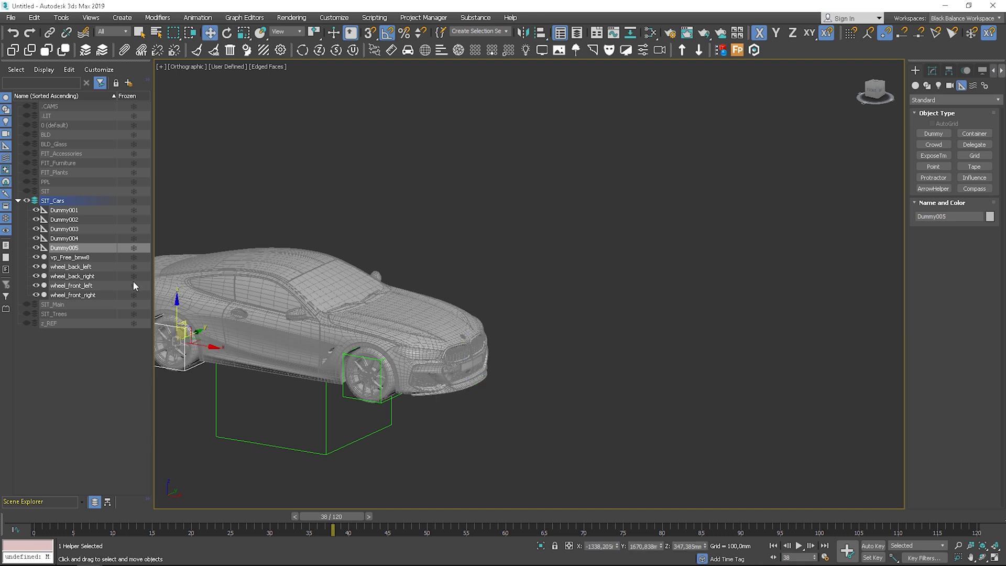
Step: Rename the four wheel dummies, Dummy002 to Dummy005, with the base name "Dummy - wheel - rotation"
left_click(71, 219, "shift")
right_click(110, 222)
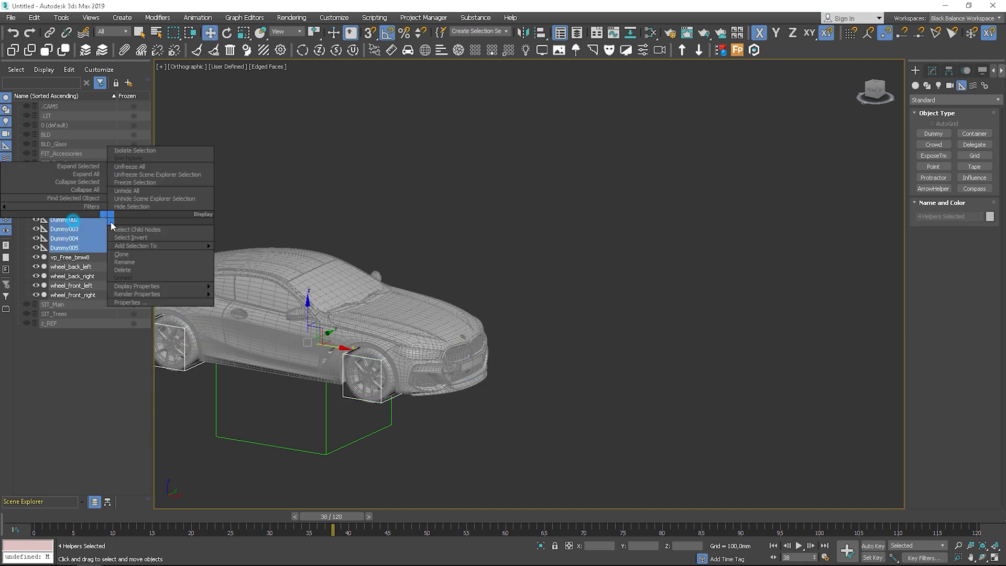
left_click(126, 263)
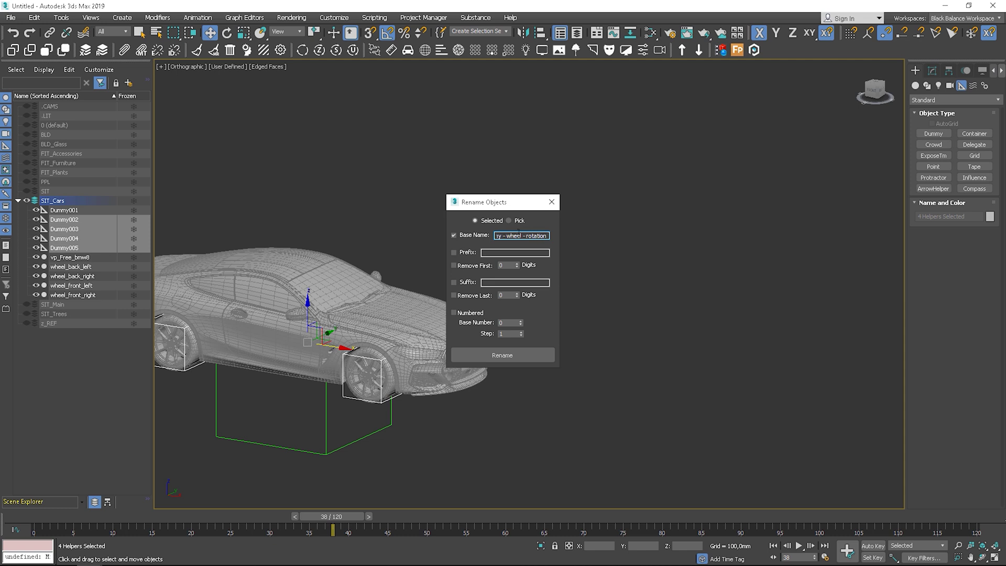
left_click(503, 348)
Step: Rename the large Dummy001 helper under the car as "Dummy - main" and close the rename dialog
left_click(84, 210)
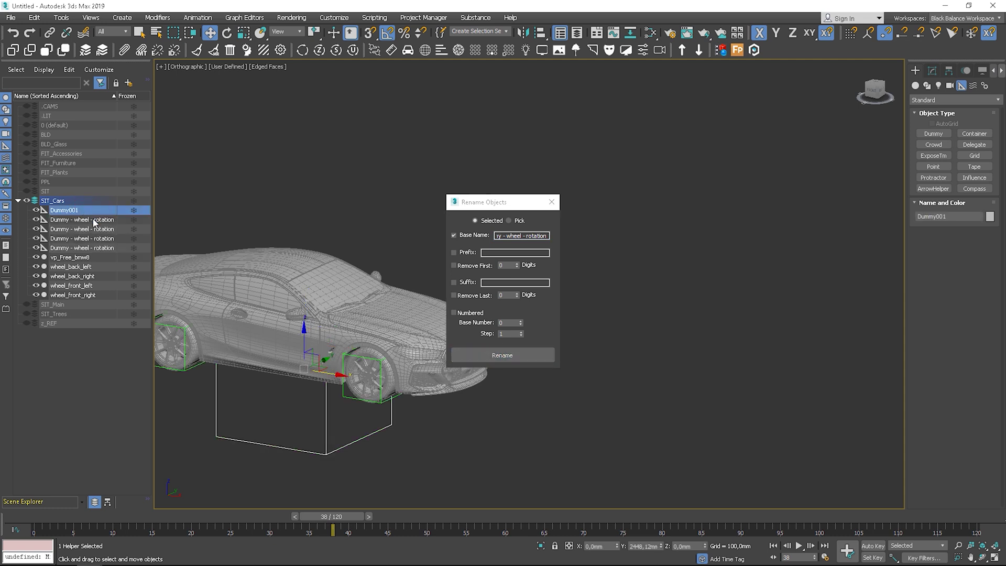
left_click(508, 234)
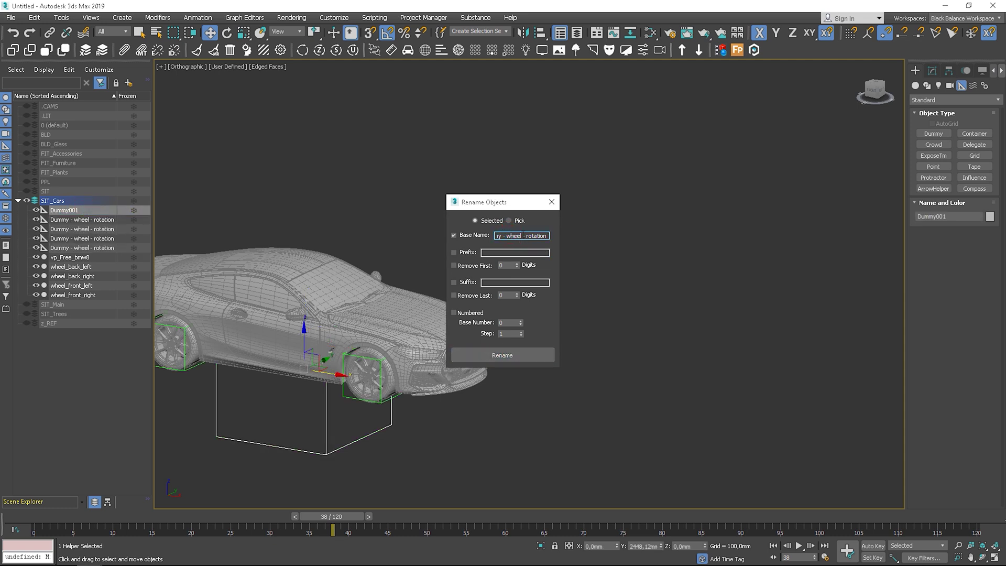
type("main")
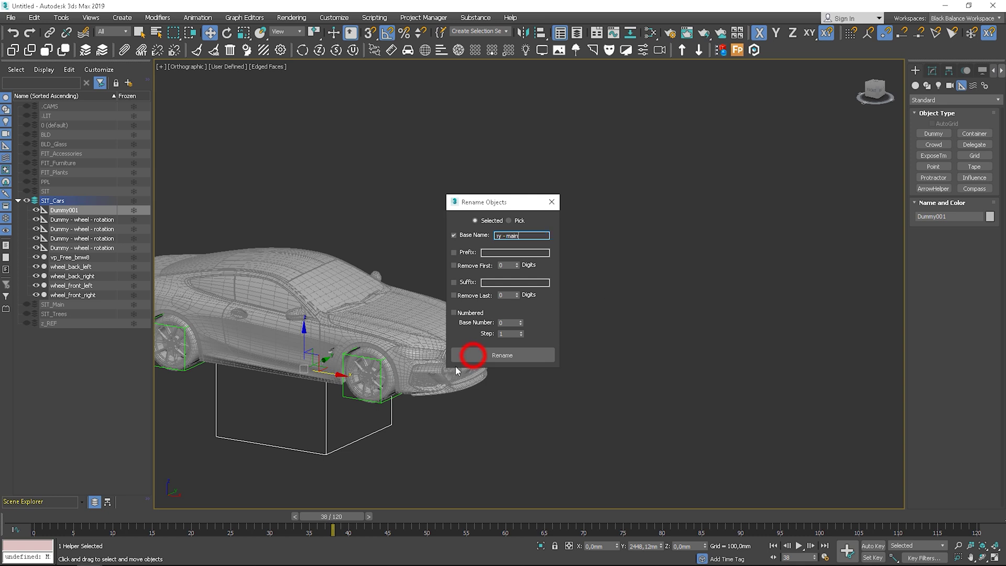
left_click(473, 356)
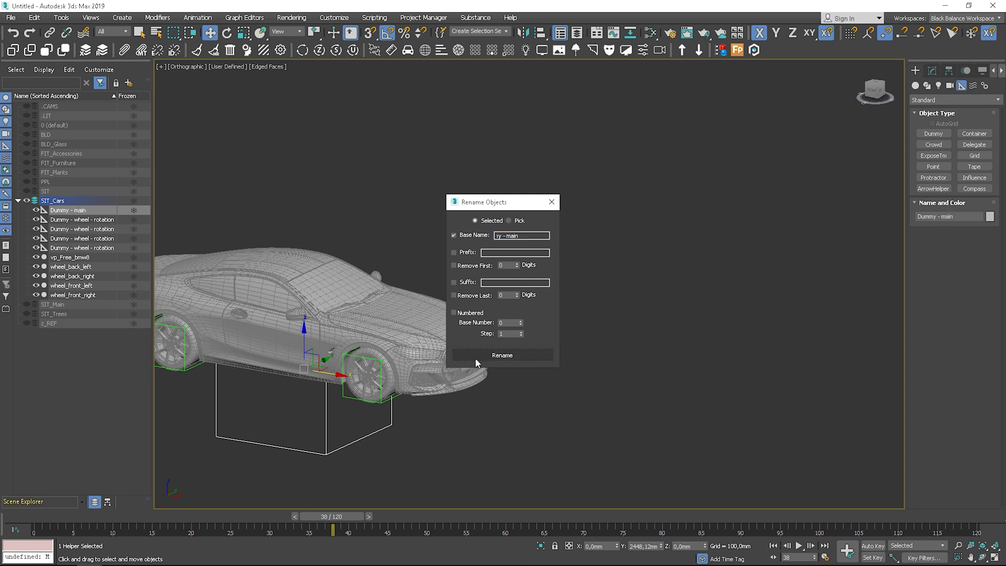
left_click(549, 202)
Step: Try moving the main dummy along the X axis and cancel the move
scroll(454, 310, "down", 5)
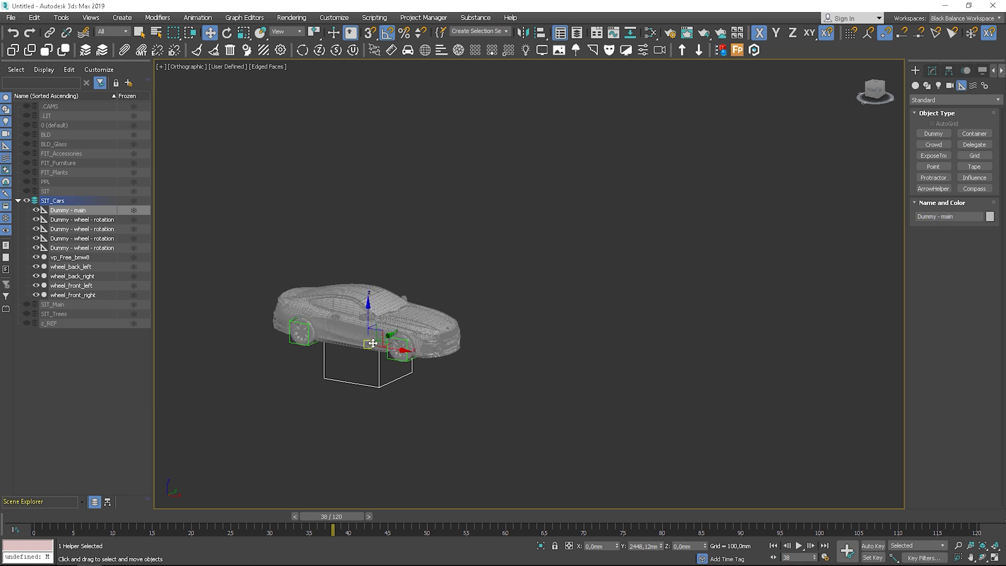
left_click_drag(395, 356, 531, 368)
right_click(532, 368)
Step: Link the front-right wheel to its wheel rotation dummy as the parent
scroll(404, 341, "up", 5)
left_click(432, 344)
scroll(478, 356, "down", 2)
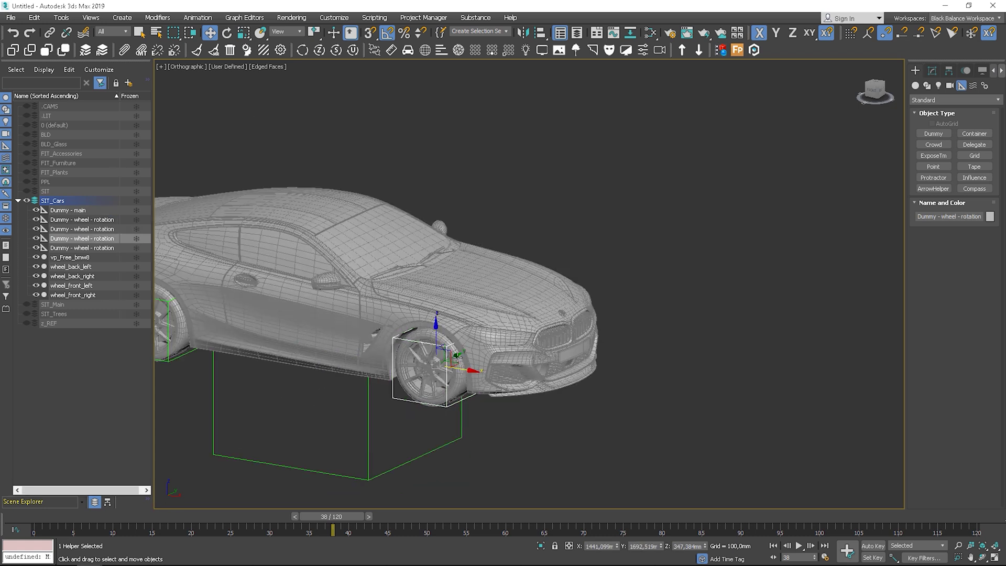
middle_click_drag(477, 360, 534, 354)
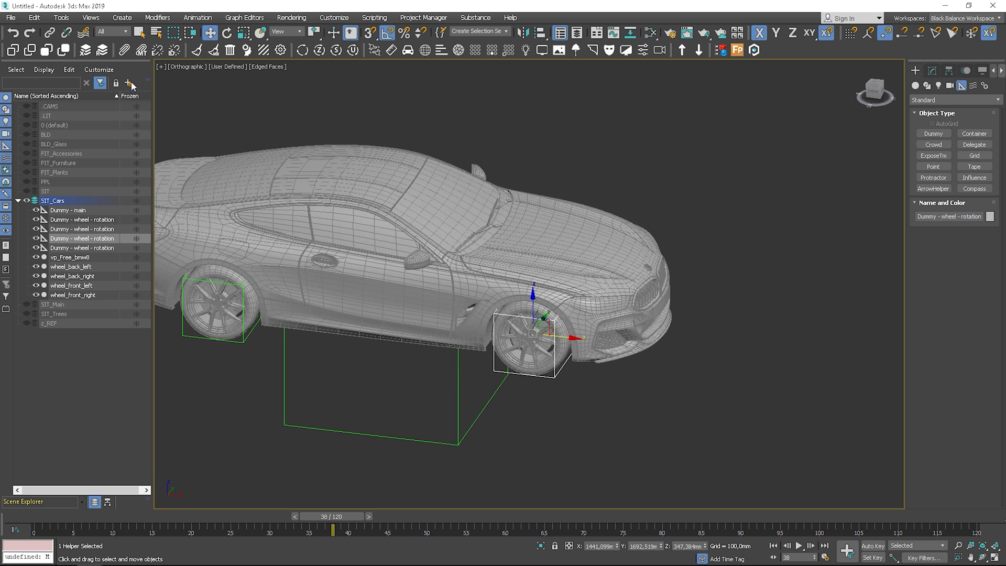
left_click(49, 34)
left_click(537, 358)
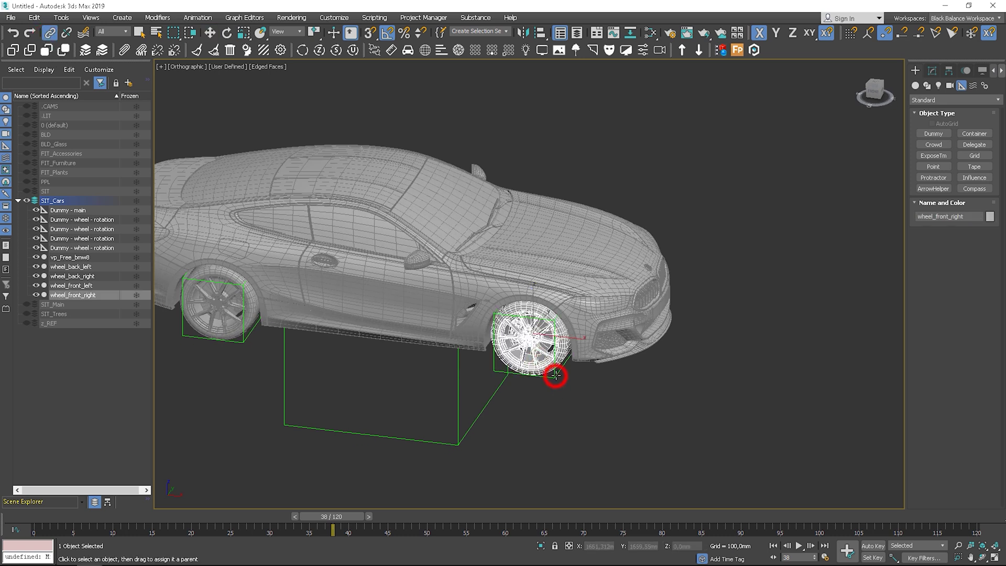
Step: Try rotating the front-right wheel's dummy about its local Y axis and cancel the rotation
key("q")
left_click(556, 376)
scroll(558, 381, "up", 2)
key("e")
left_click_drag(550, 292, 580, 277)
right_click(580, 277)
scroll(595, 299, "down", 3)
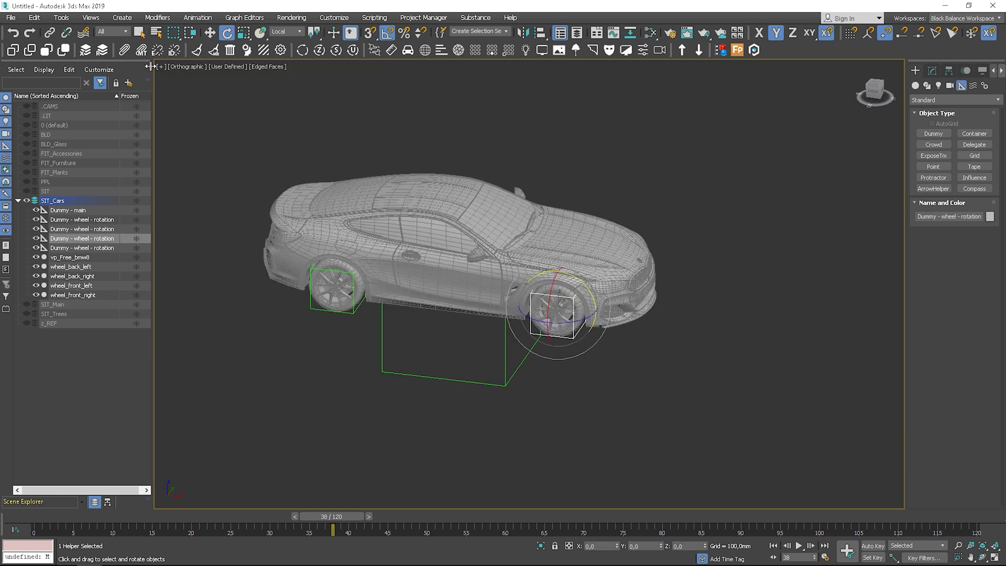
Step: Link the front-right wheel's rotation dummy to the main dummy
left_click(51, 33)
left_click(574, 337)
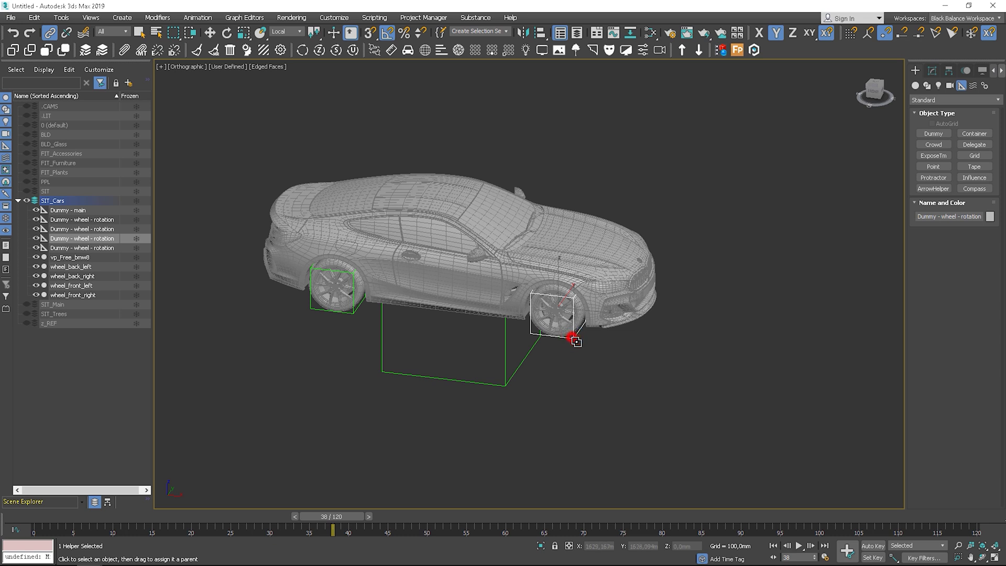
left_click_drag(507, 389, 507, 390)
Step: Try moving the main dummy forward to test the front-right wheel's links, and undo the move
key("w")
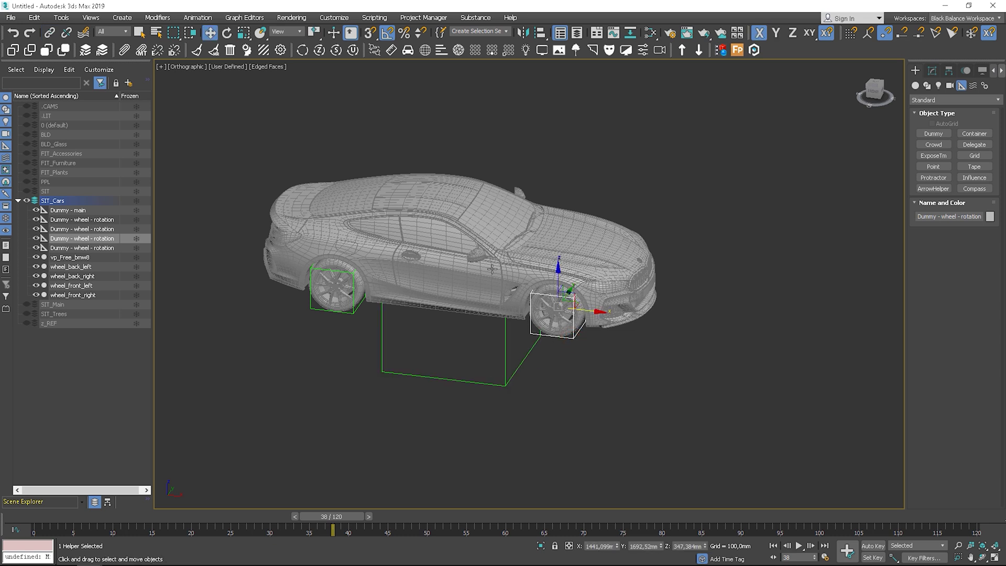
left_click(505, 353)
left_click_drag(496, 300, 546, 313)
key("ctrl+z")
Step: Select the front-right wheel's dummy, enable Auto Key at frame 0 and advance to frame 60
left_click(575, 338)
key("e")
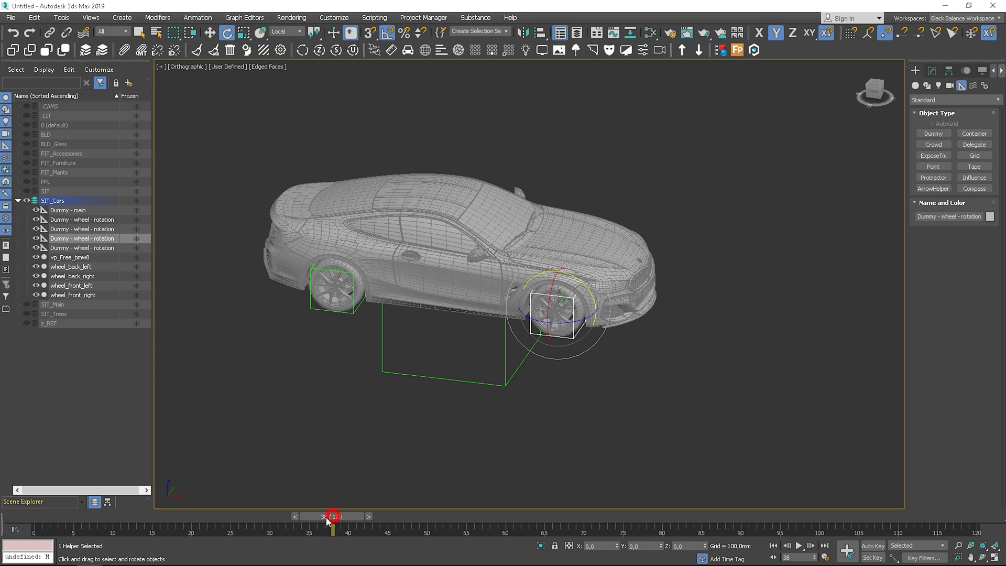
left_click_drag(327, 519, 53, 518)
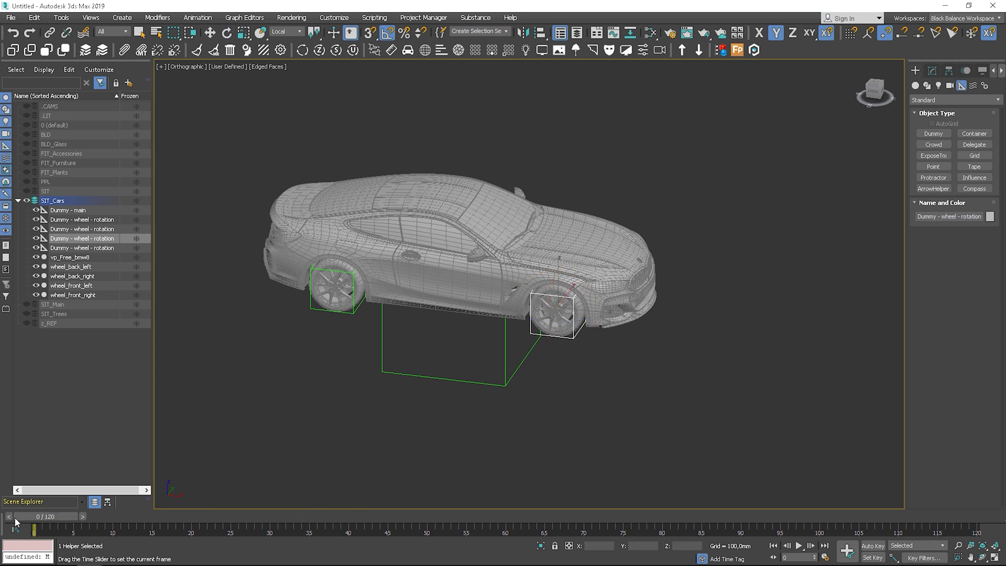
left_click(870, 545)
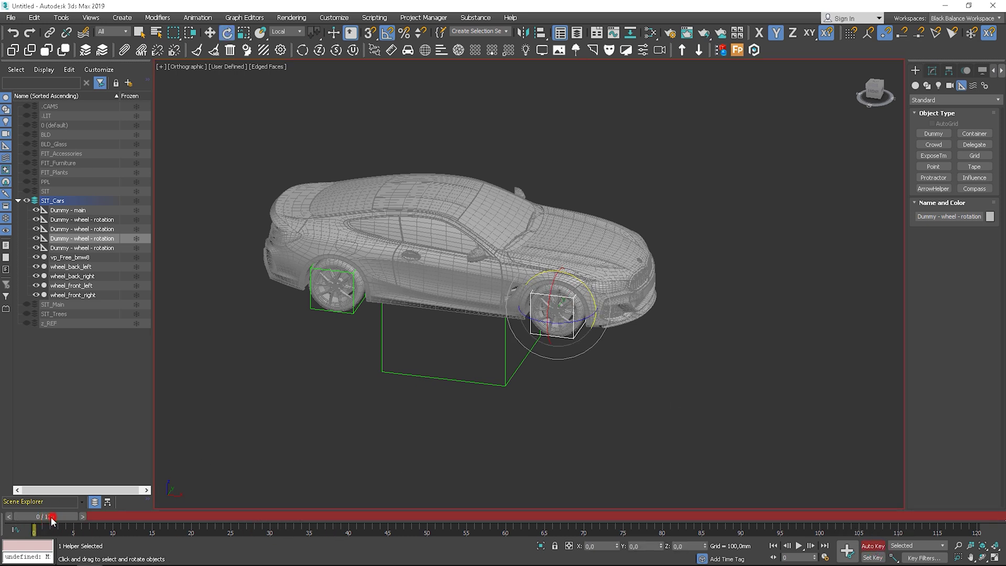
left_click_drag(52, 519, 514, 496)
Step: Move the main dummy forward along X by about 4230 mm at frame 60, redoing a first trial move
key("e")
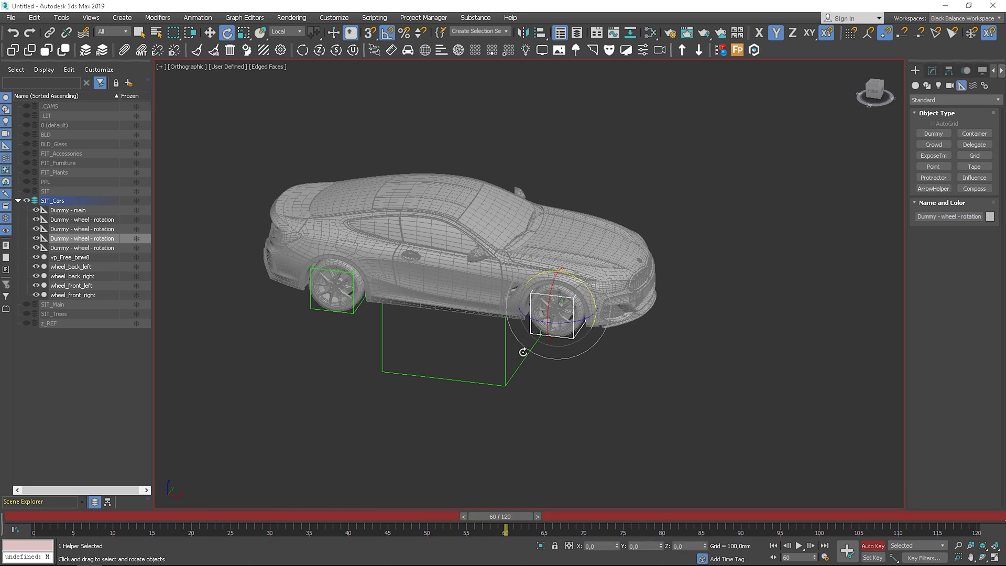
left_click(506, 353)
key("w")
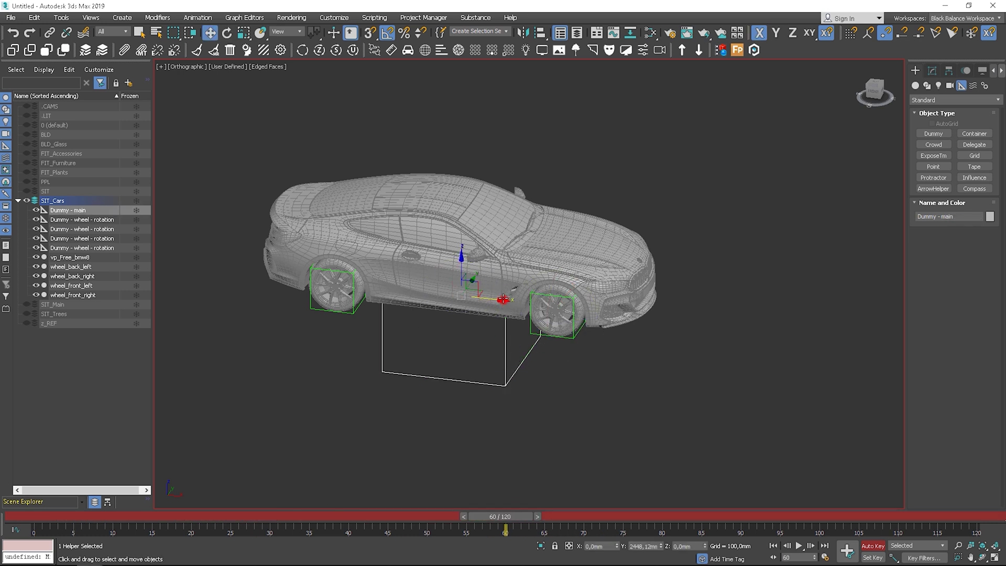
left_click_drag(512, 305, 652, 320)
key("ctrl+z")
left_click(512, 378)
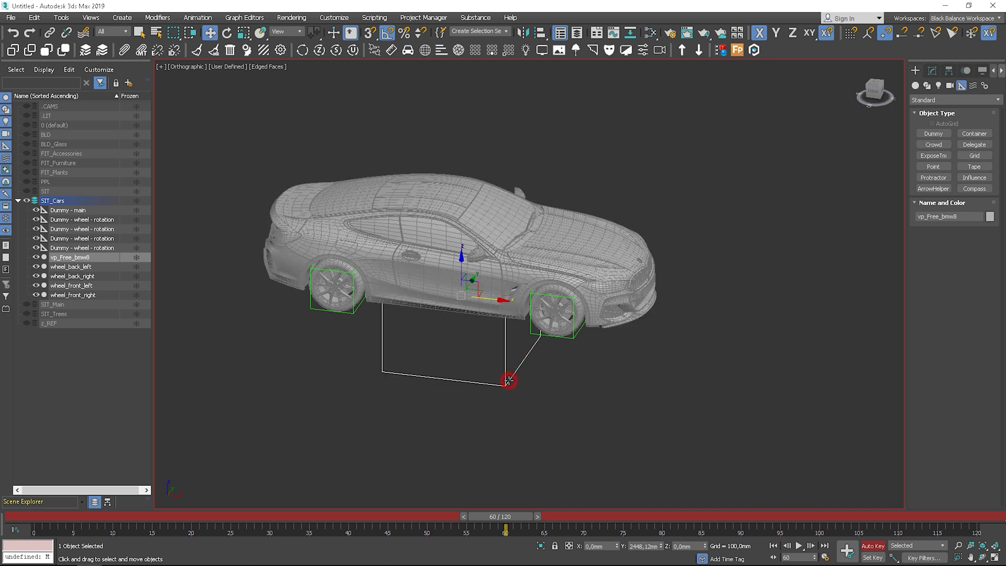
scroll(512, 378, "down", 3)
left_click_drag(469, 294, 706, 323)
Step: Rotate the front-right wheel's dummy about its local Y axis at frame 60 and turn Auto Key off
left_click(759, 327)
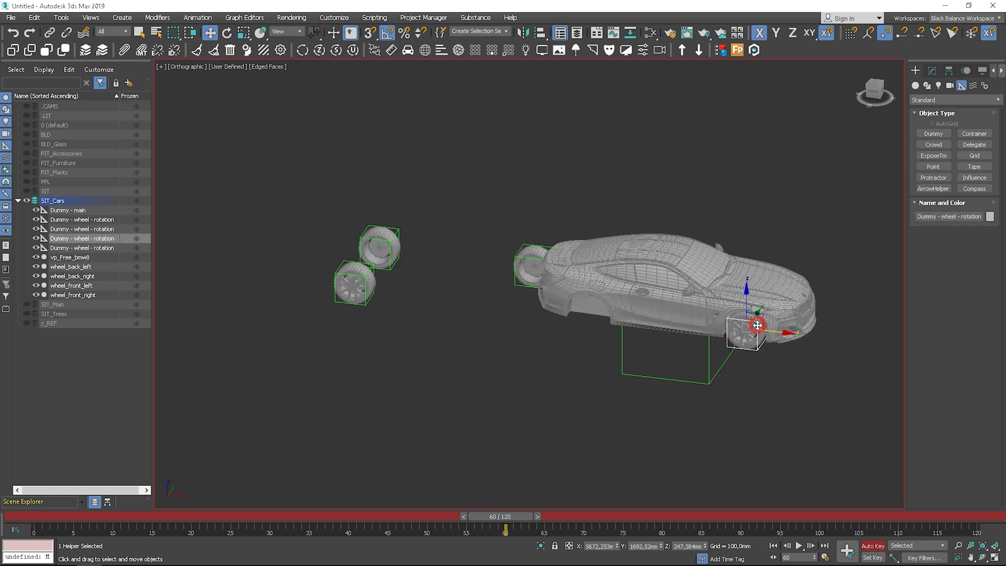
key("e")
left_click_drag(764, 301, 952, 554)
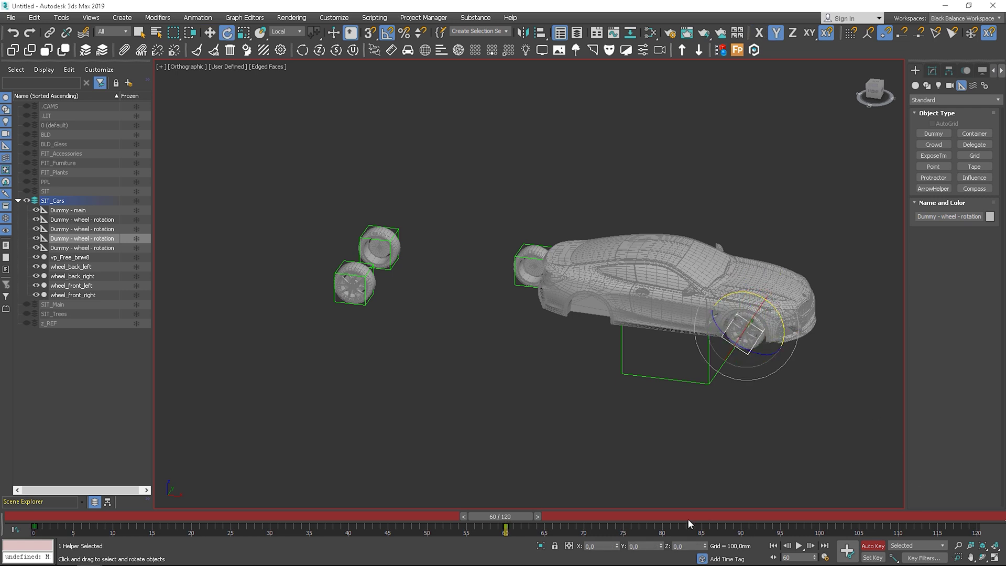
left_click(873, 546)
Step: Scrub the timeline back to frame 0 and forward again to examine how the car and wheels move
left_click_drag(504, 519, 3, 464)
left_click(433, 386)
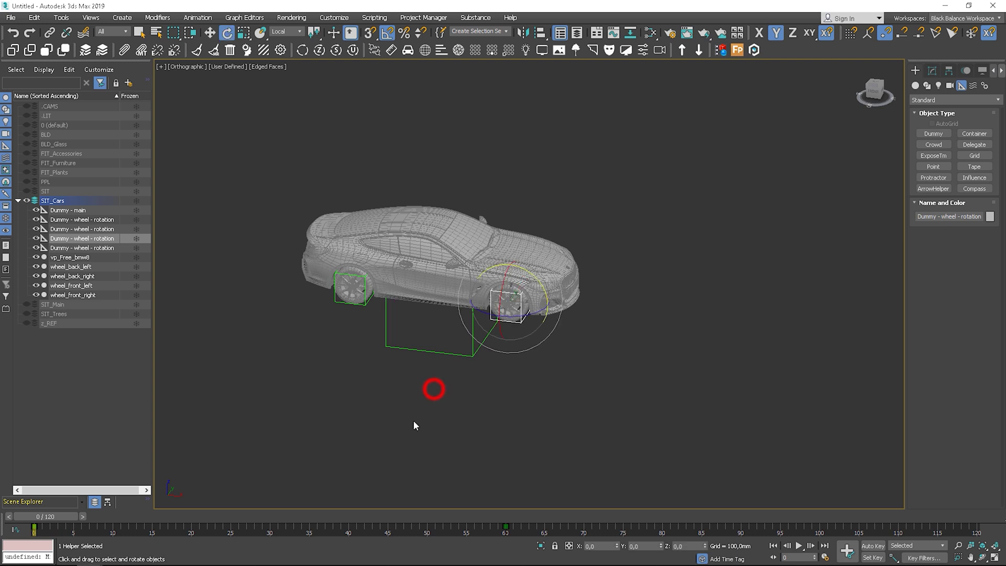
left_click(365, 303)
scroll(367, 308, "up", 6)
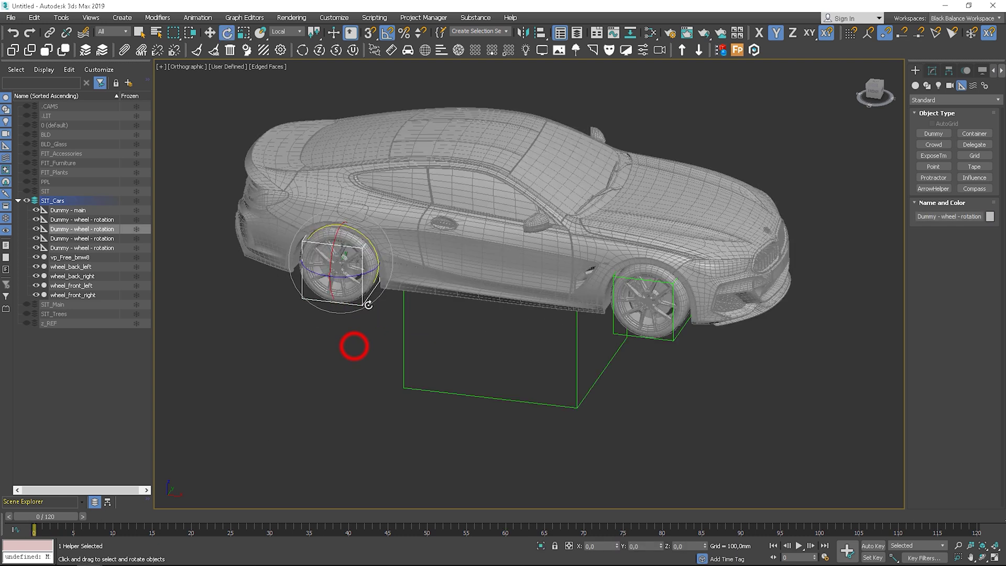
left_click(353, 343)
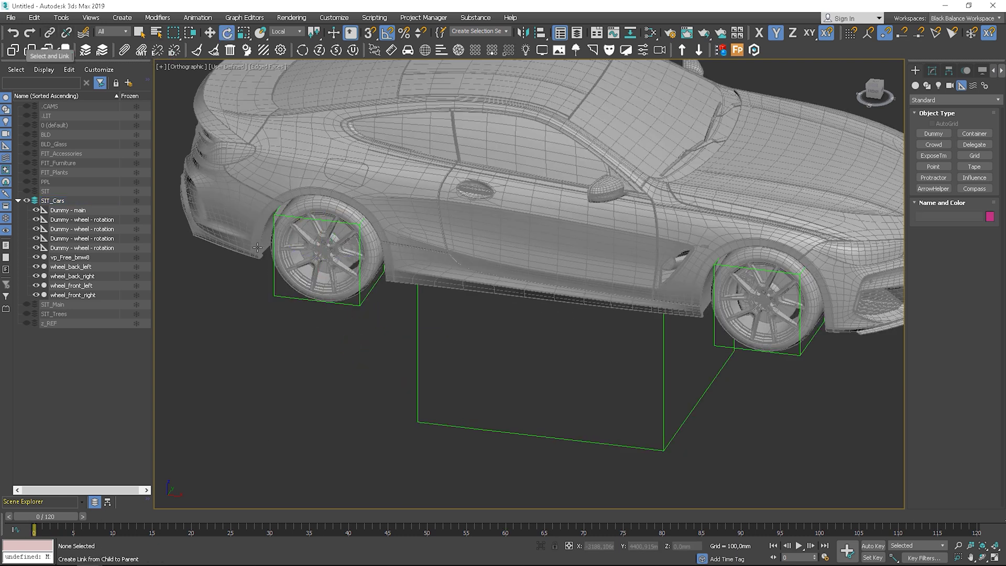
scroll(477, 369, "down", 5)
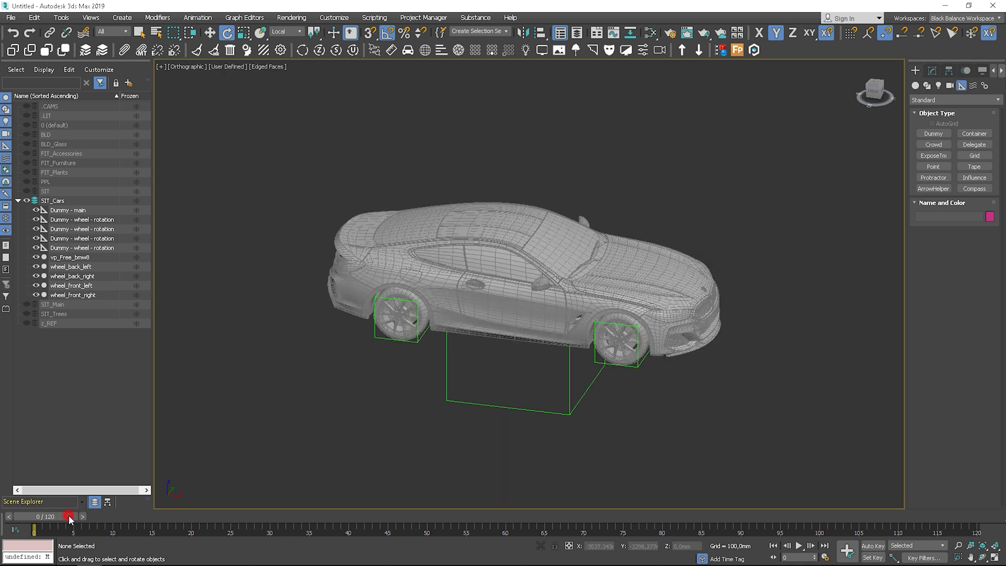
left_click_drag(69, 516, 132, 517)
Step: Undo the test animation keyed on the main dummy and the front-right wheel's dummy
key("ctrl+z")
key("ctrl+z")
key("ctrl+z")
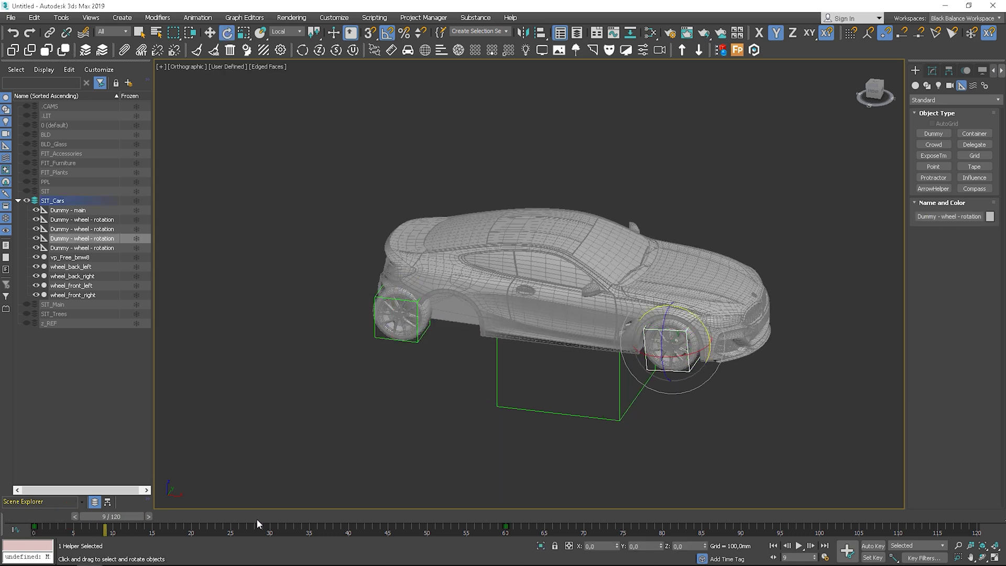
left_click_drag(110, 517, 236, 502)
key("e")
key("ctrl+z")
key("ctrl+z")
key("ctrl+z")
key("ctrl+z")
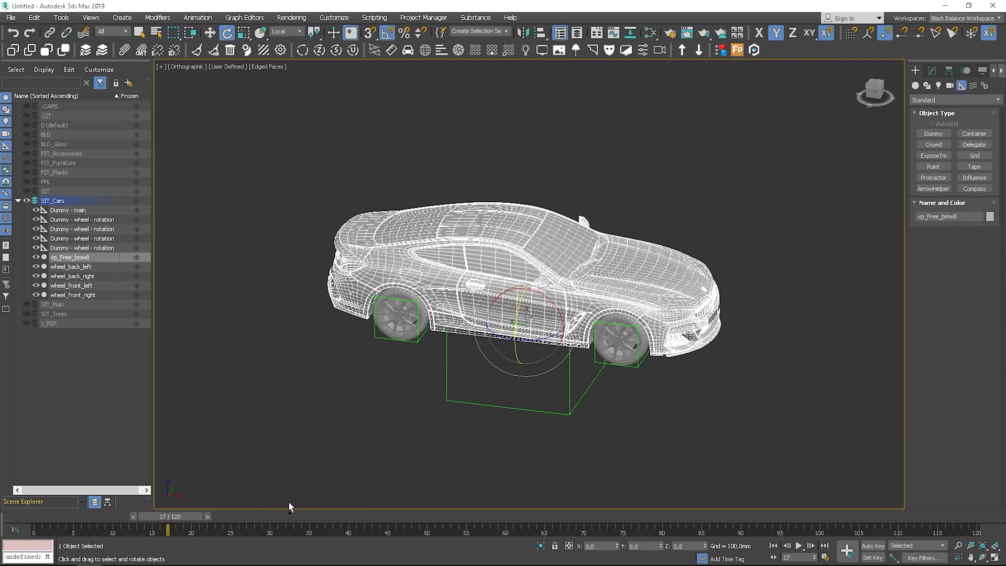
Step: Return the time slider to frame 0
key("Up")
key("Up")
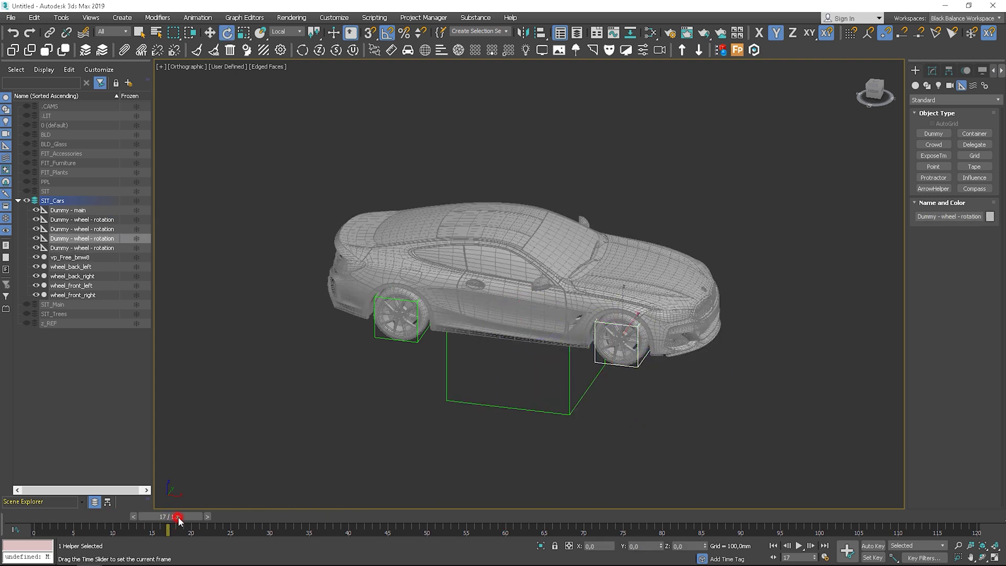
left_click_drag(178, 518, 53, 518)
Step: Try rotating the front-right wheel's dummy and moving the main dummy, undoing each test
left_click(627, 376)
mouse_move(654, 319)
left_mouse_down()
mouse_move(669, 340)
mouse_move(652, 312)
left_mouse_up()
key("ctrl+z")
left_click(570, 393)
left_click(570, 392)
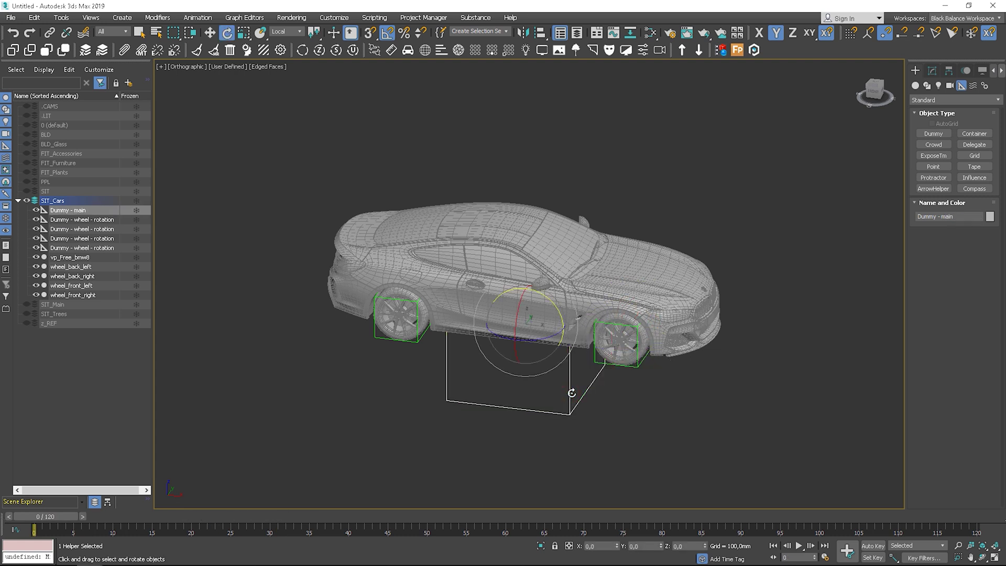
key("w")
mouse_move(552, 327)
left_mouse_down()
mouse_move(619, 335)
mouse_move(551, 331)
left_mouse_up()
key("ctrl+z")
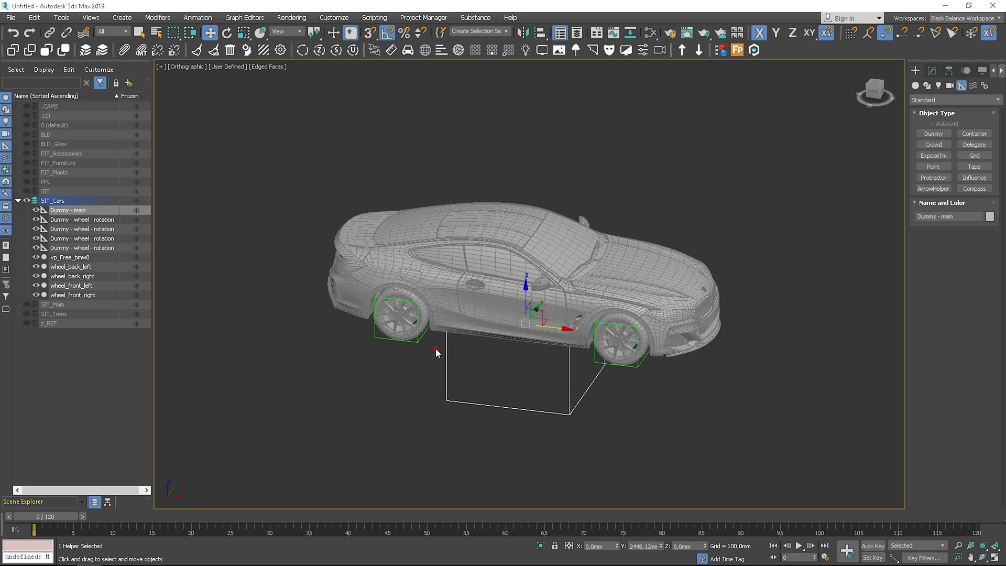
Step: Link the rear-right wheel to its rotation dummy, and that dummy to the main dummy
left_click(435, 348)
left_click(49, 33)
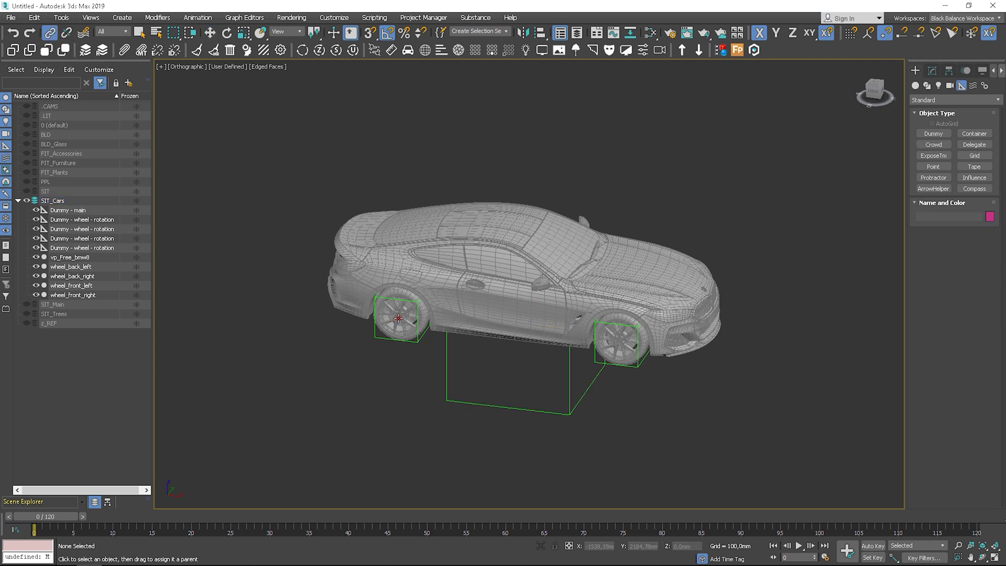
left_click_drag(398, 318, 423, 348)
left_click(418, 341)
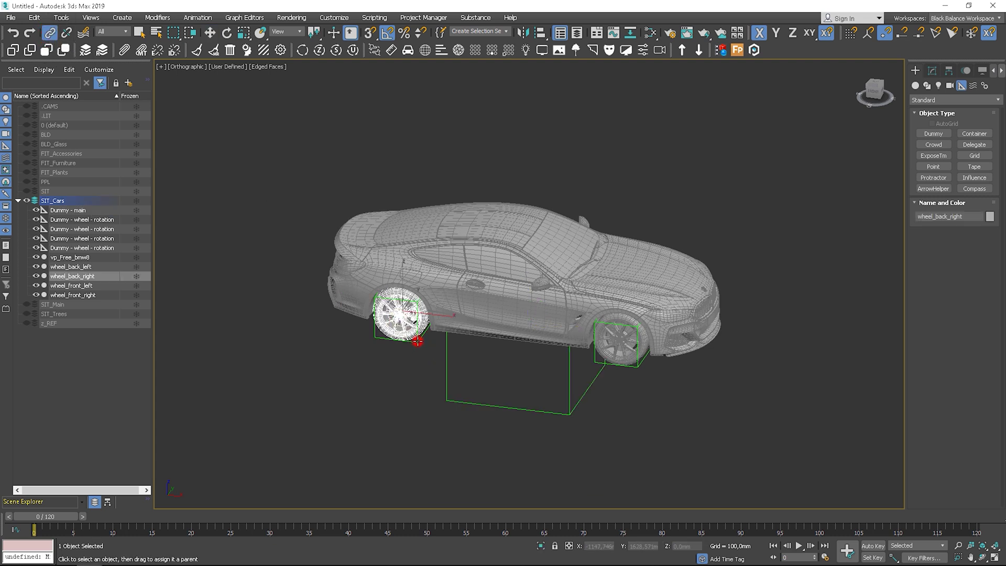
left_click_drag(450, 380, 472, 393)
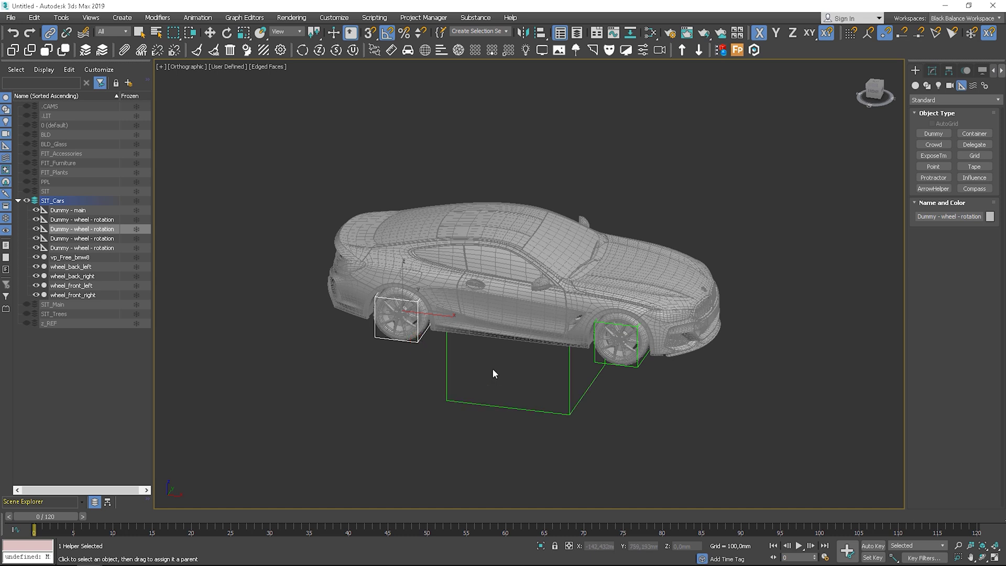
Step: Link the rear-left wheel to its rotation dummy, and that dummy to the main dummy
middle_click_drag(494, 404, 538, 334, "alt")
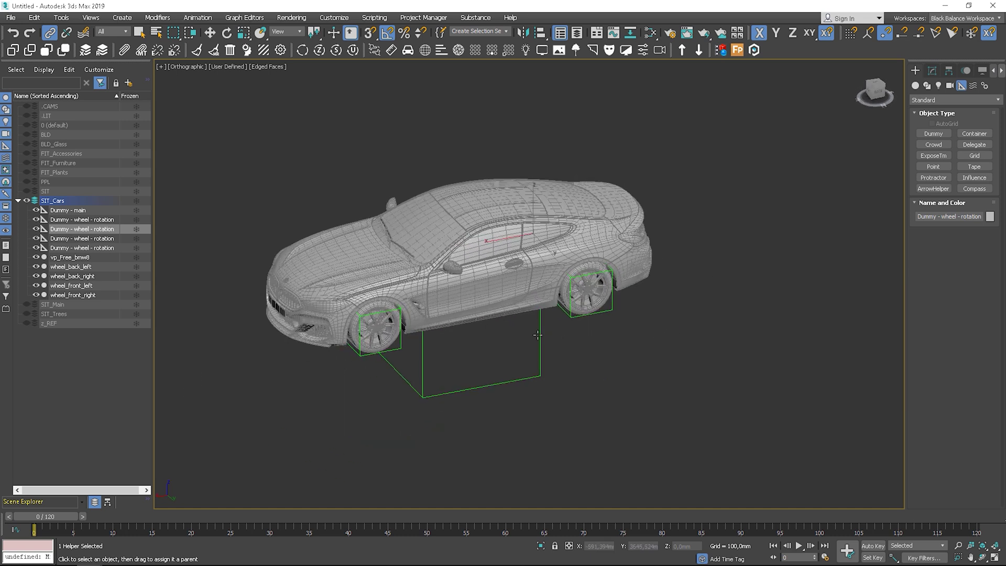
left_click(598, 297)
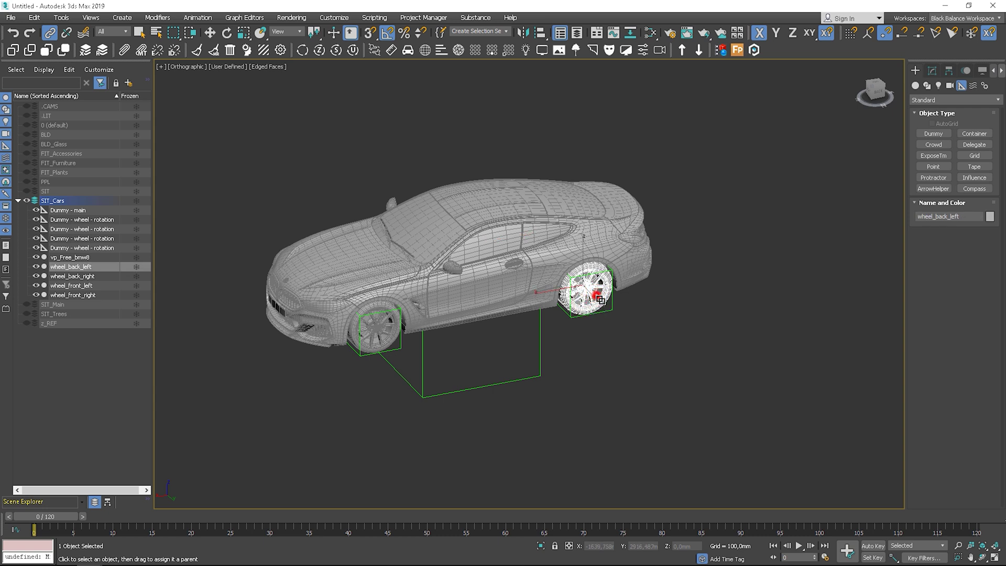
left_click(612, 312)
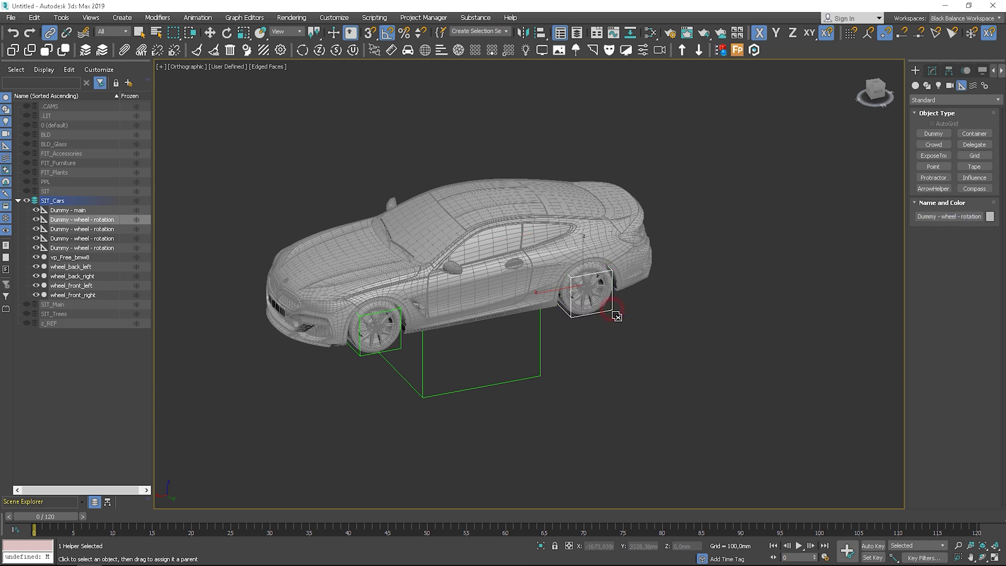
left_click_drag(543, 367, 545, 370)
Step: Try linking the front-left wheel directly to the main dummy and moving that dummy along X, undoing the test moves
left_click(388, 336)
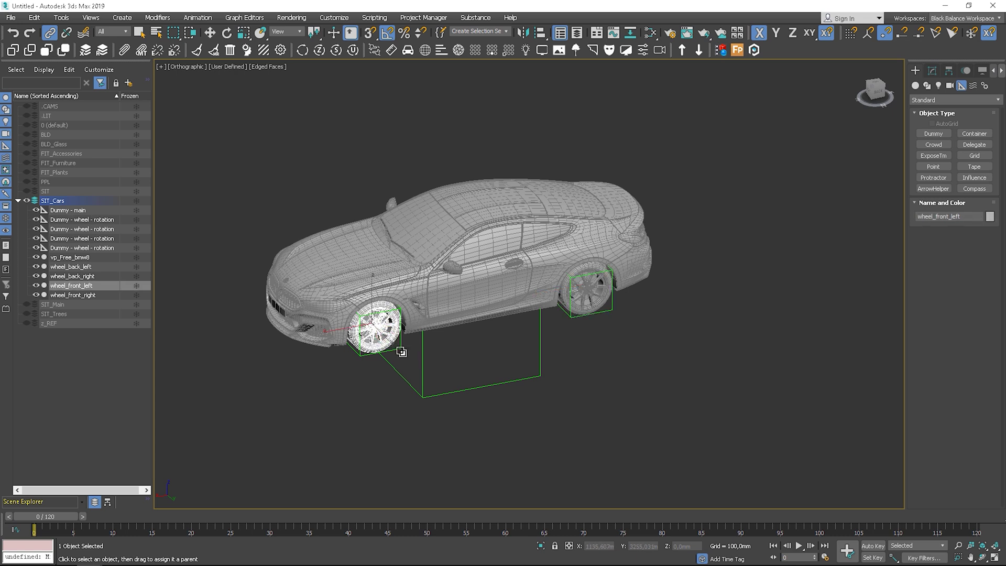
left_click_drag(382, 328, 426, 393)
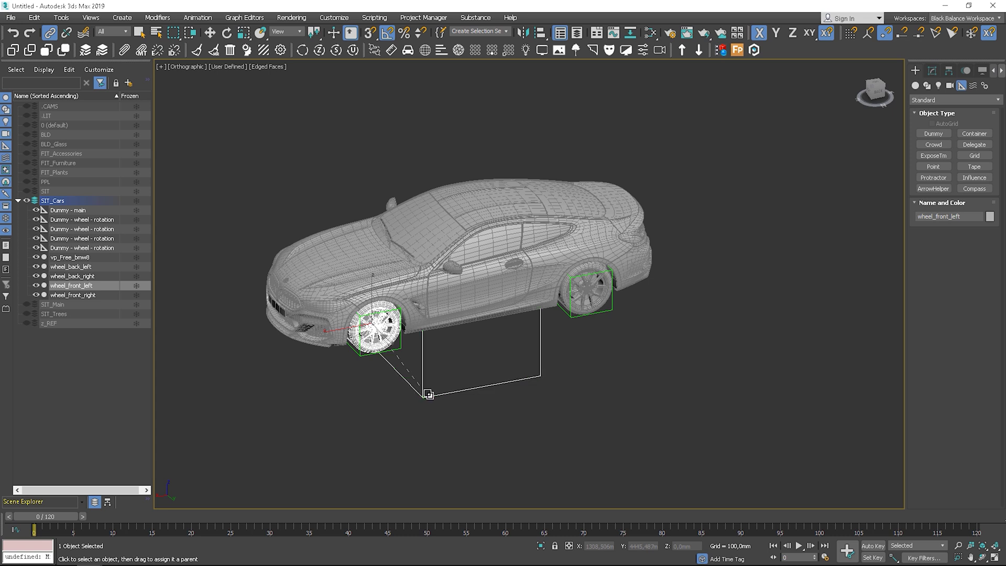
key("q")
left_click(449, 388)
key("w")
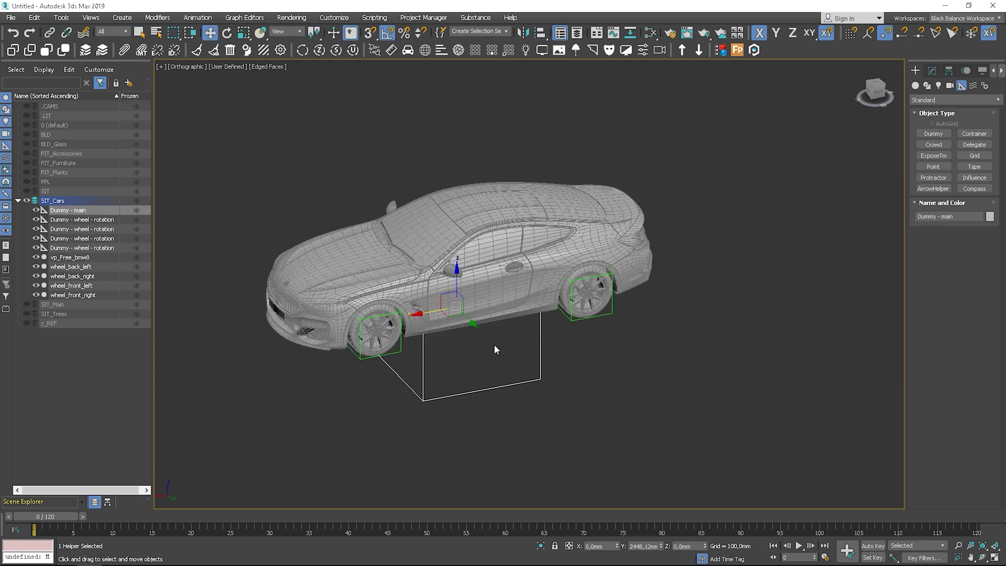
scroll(526, 345, "down", 5)
left_click_drag(448, 335, 281, 361)
key("ctrl+z")
scroll(453, 341, "up", 2)
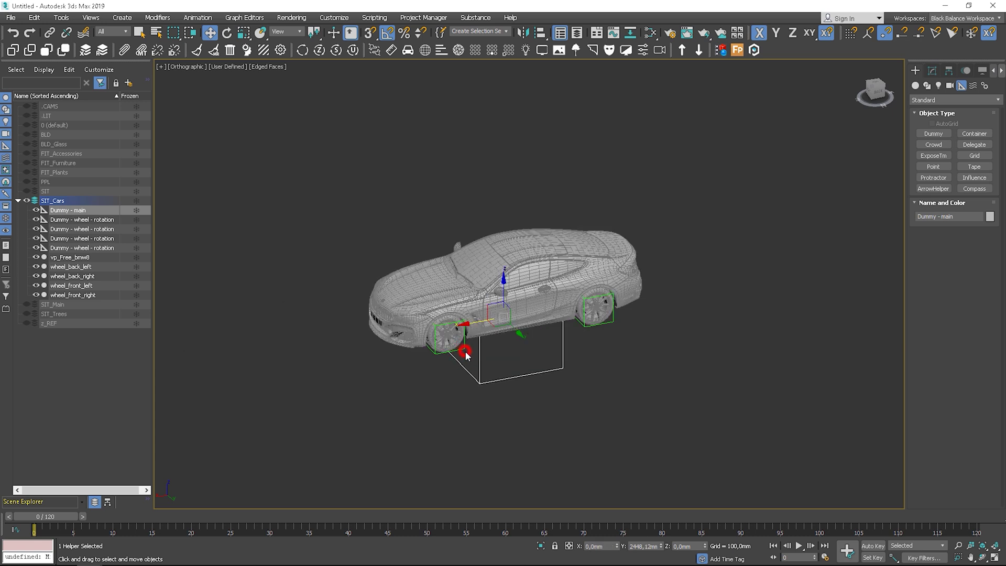
left_click(452, 343)
middle_click_drag(483, 365, 477, 363, "alt")
left_click(478, 365)
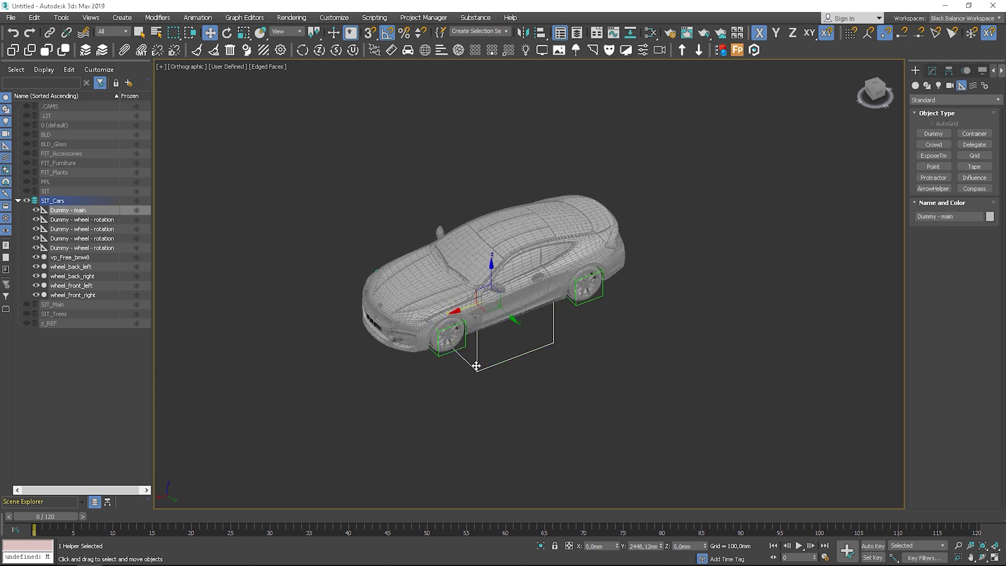
left_click_drag(459, 309, 425, 319)
scroll(453, 333, "up", 4)
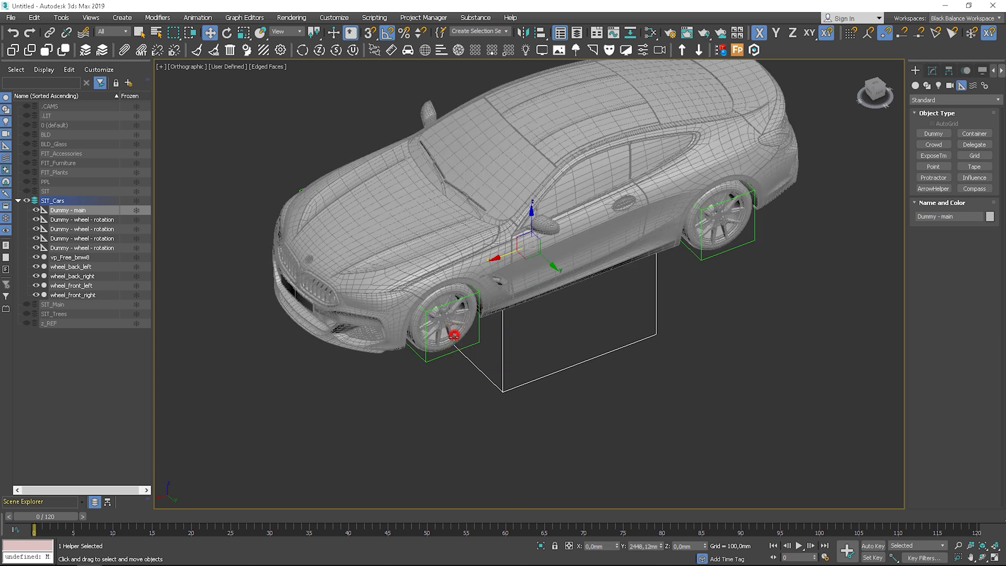
Step: Link the front-left wheel to its rotation dummy, and that dummy to the main dummy
left_click(453, 336)
left_click(49, 33)
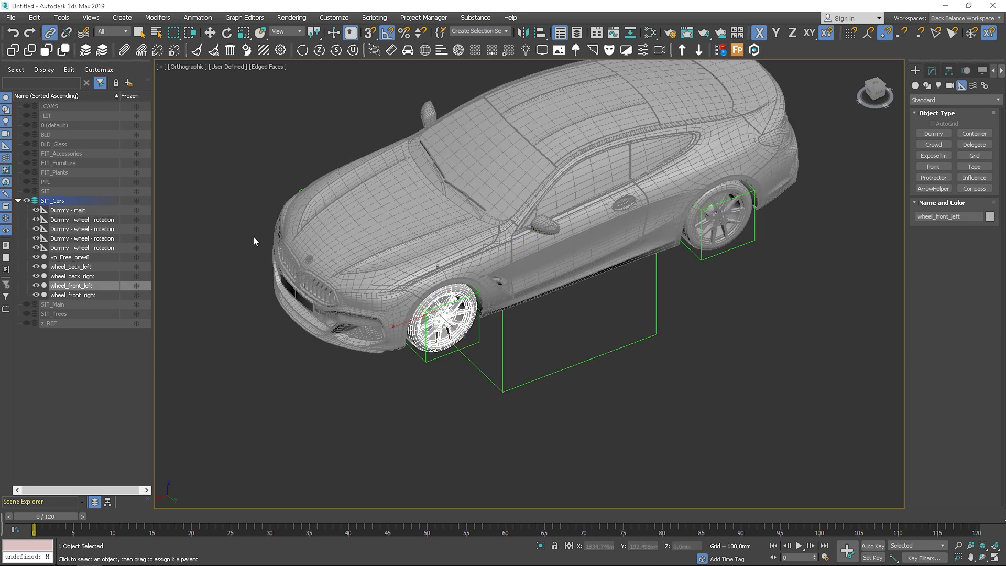
scroll(414, 335, "up", 5)
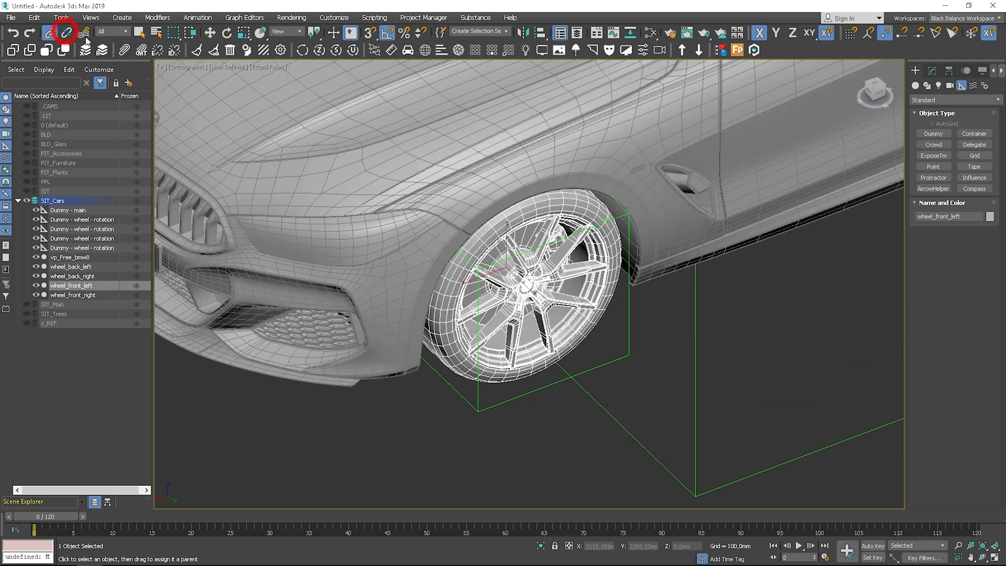
left_click(513, 356)
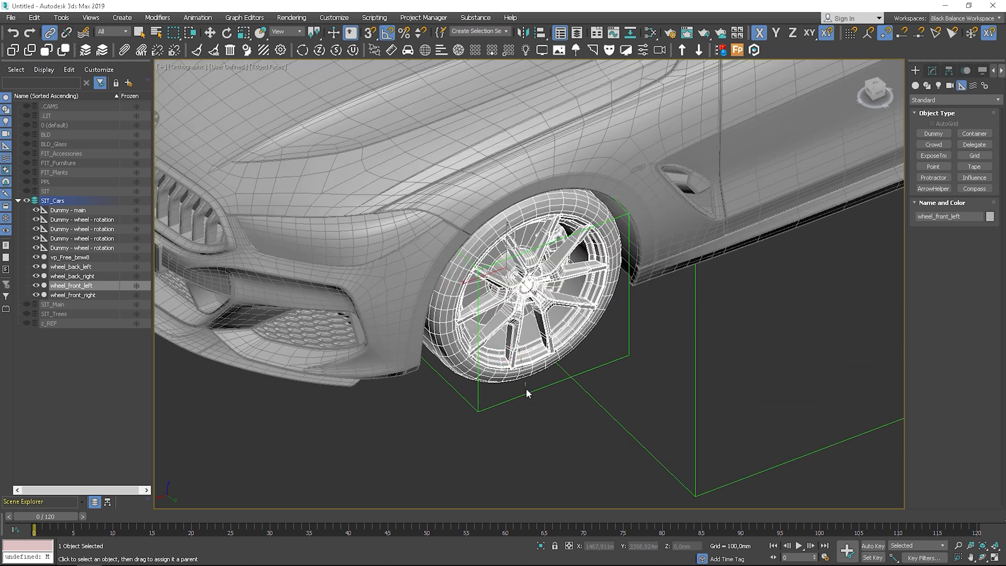
scroll(414, 341, "down", 6)
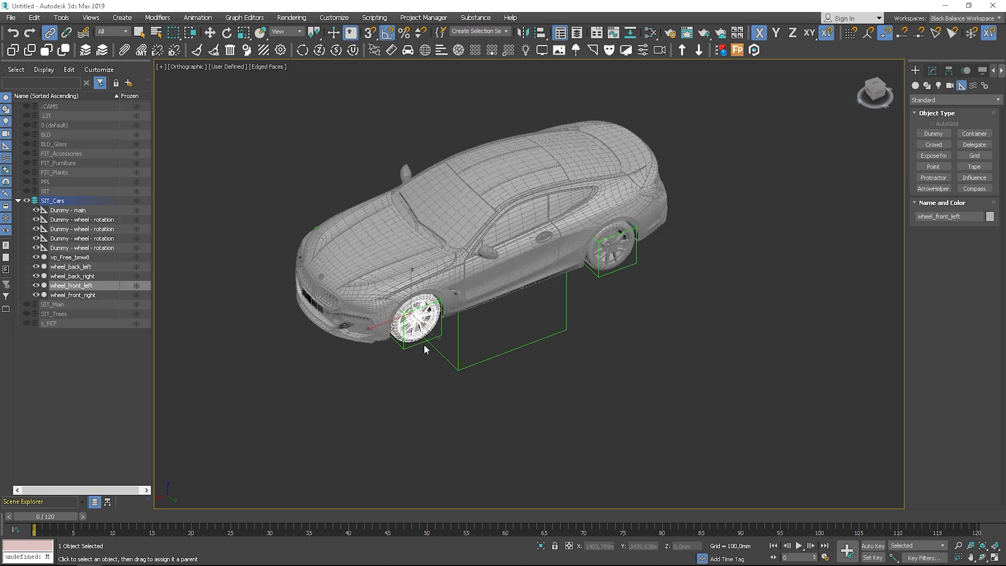
left_click(409, 346)
left_click(409, 348)
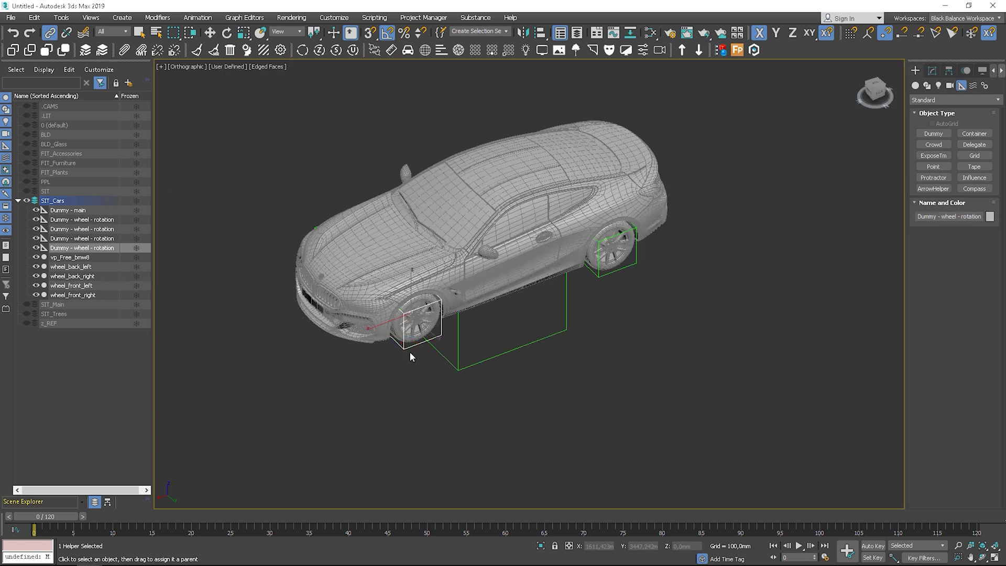
left_click_drag(471, 365, 473, 365)
left_click(472, 365)
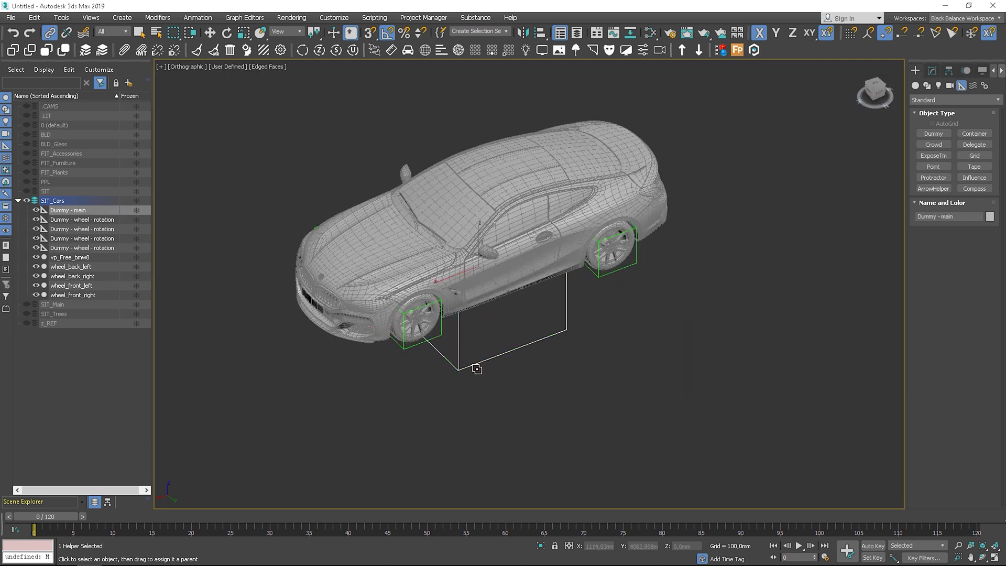
Step: Move the main dummy along X to about -271 mm to test the linked car
key("w")
left_click_drag(460, 276, 484, 260)
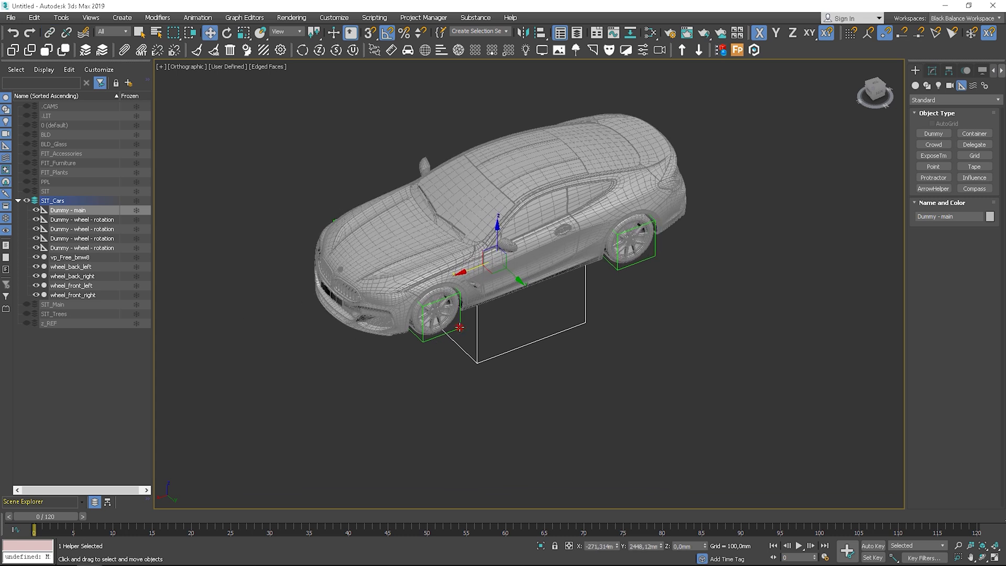
Step: Try rotating each of the four wheel rotation dummies about its local Y axis, undoing every test
left_click(419, 297)
key("e")
left_click_drag(420, 297, 413, 285)
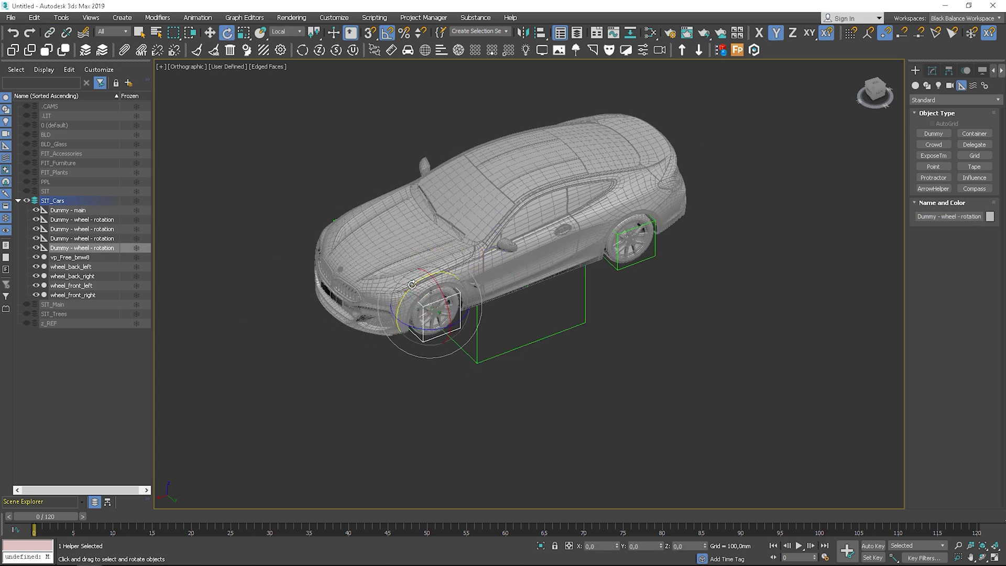
left_click(634, 262)
left_click_drag(603, 219, 582, 235)
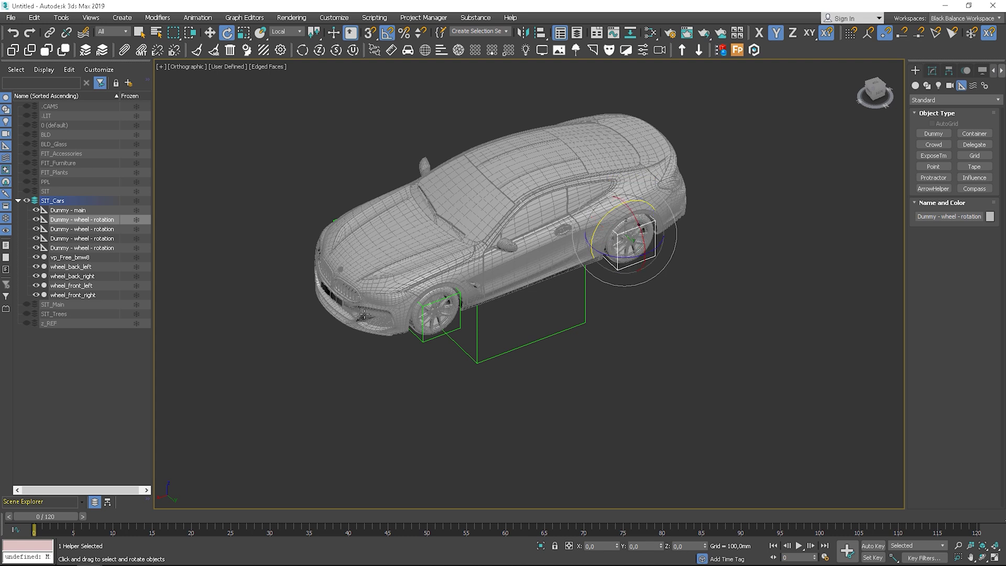
middle_click_drag(364, 315, 579, 330, "alt")
left_click(634, 338)
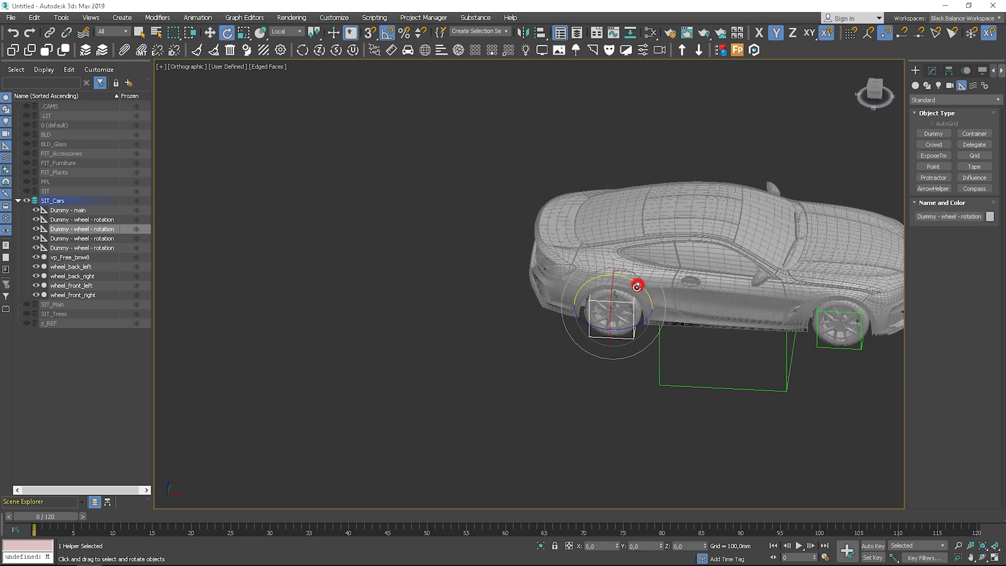
left_click_drag(637, 286, 659, 314)
key("ctrl+z")
middle_click_drag(622, 319, 412, 292)
left_click(650, 326)
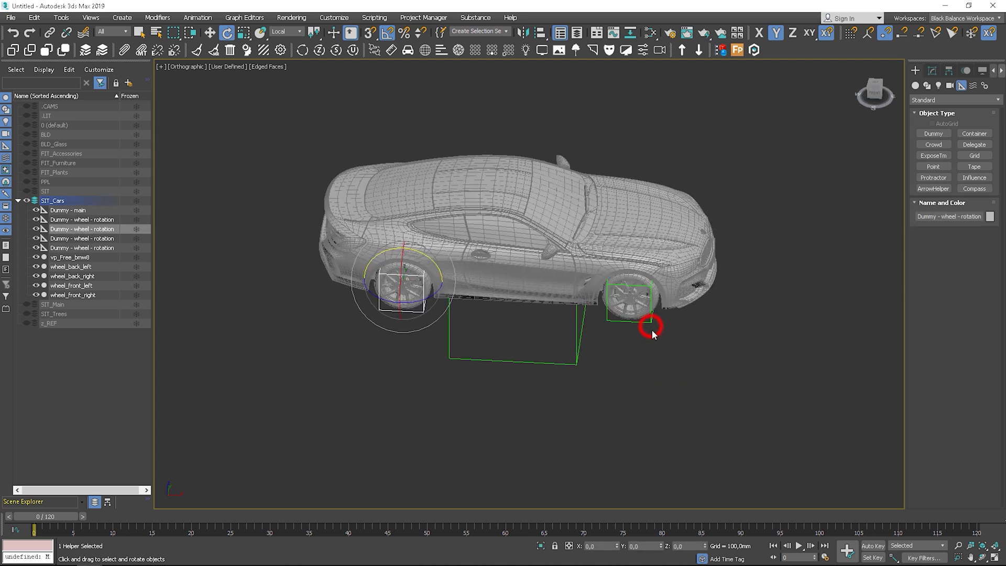
left_click(651, 321)
left_click_drag(649, 264, 673, 294)
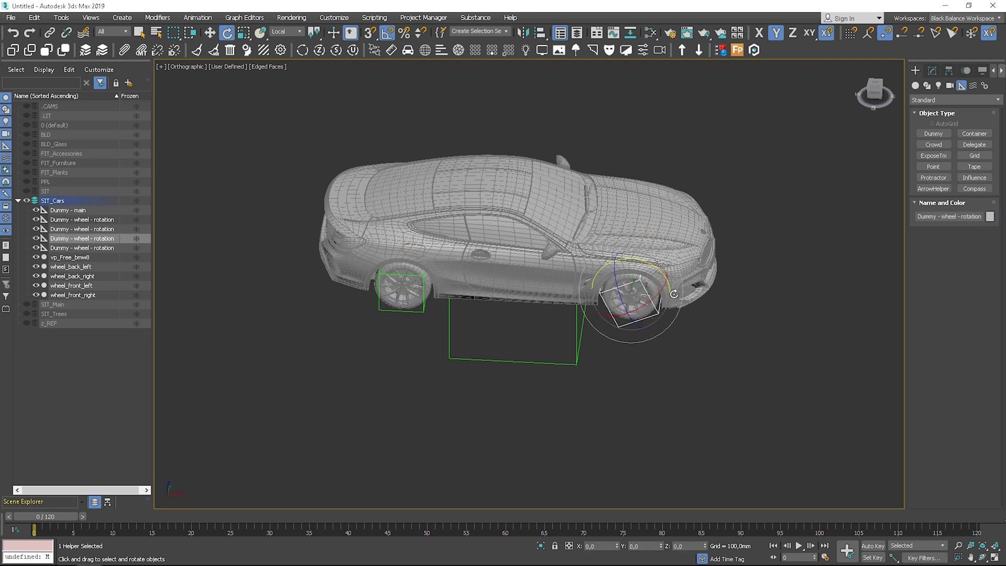
Step: Clear the selection and turn off the edged-faces display in the viewport
scroll(629, 312, "down", 4)
scroll(577, 258, "down", 2)
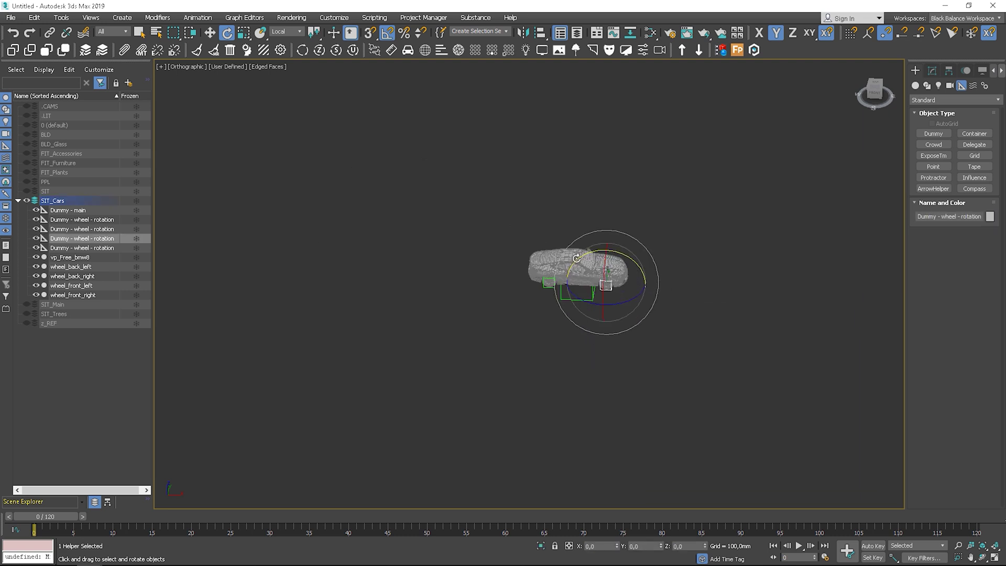
middle_click_drag(683, 336, 524, 291, "alt")
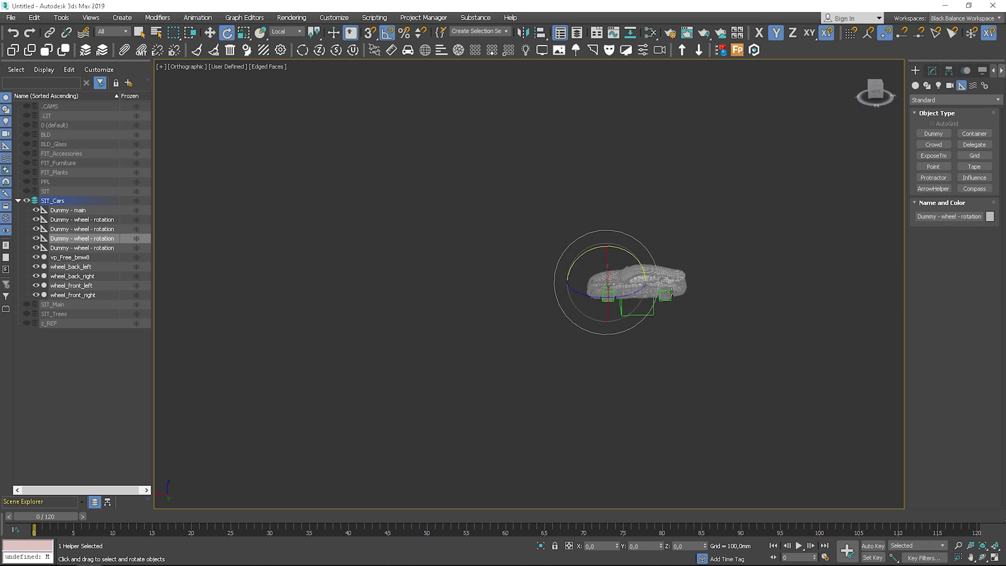
scroll(681, 321, "up", 4)
left_click(681, 323)
middle_click_drag(675, 320, 683, 332, "alt")
key("F4")
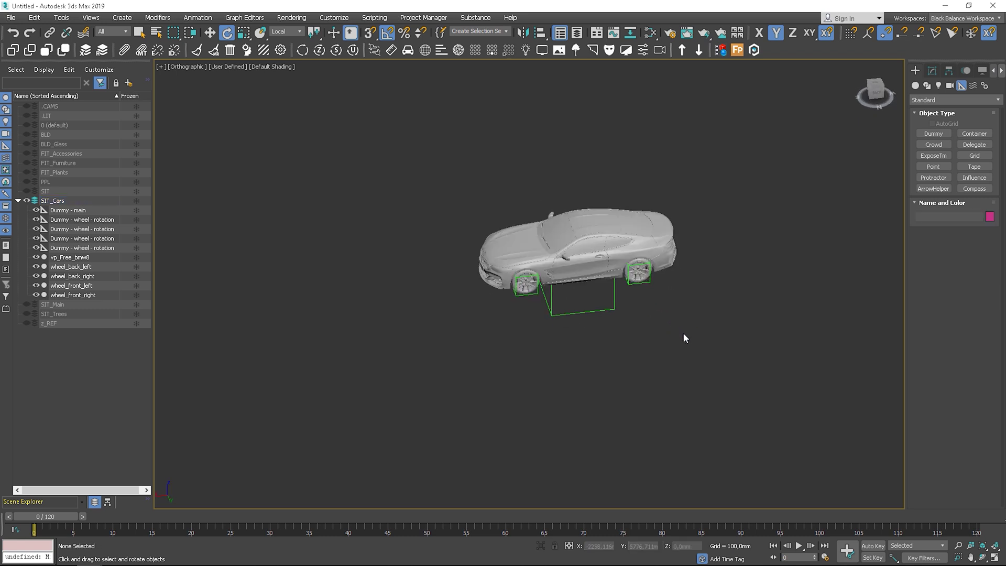
left_click(640, 340)
middle_click_drag(524, 283, 696, 274)
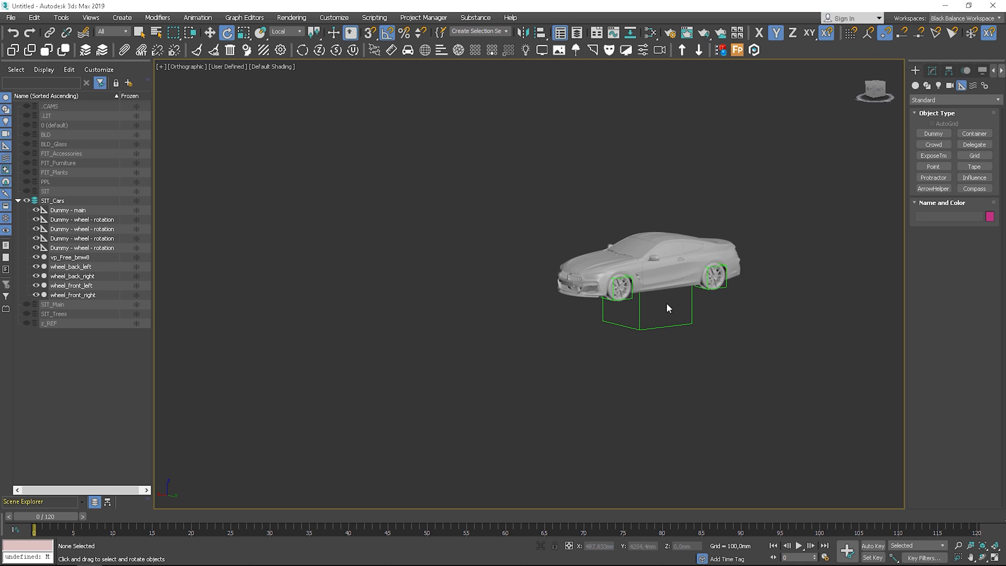
left_click(669, 325)
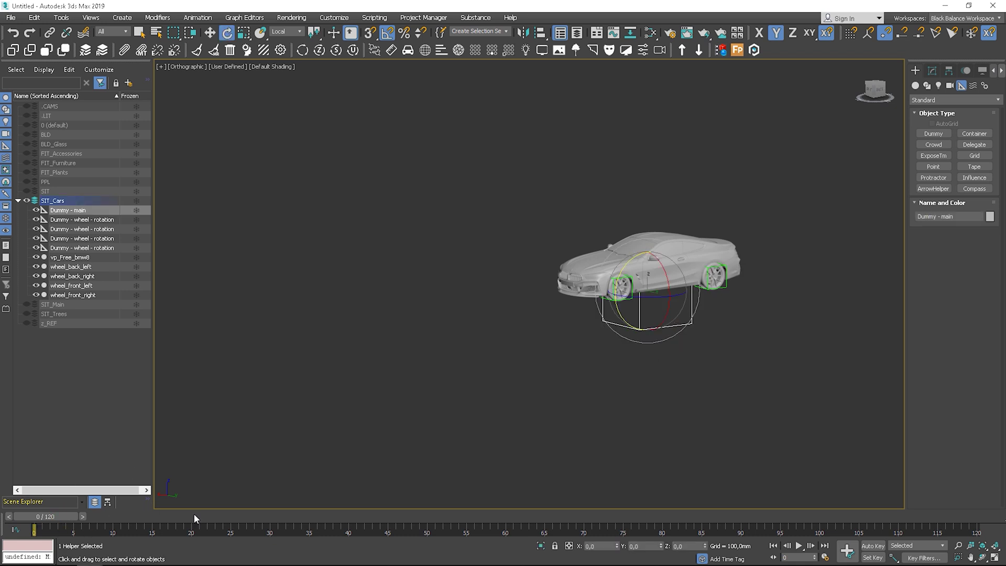
left_click(873, 546)
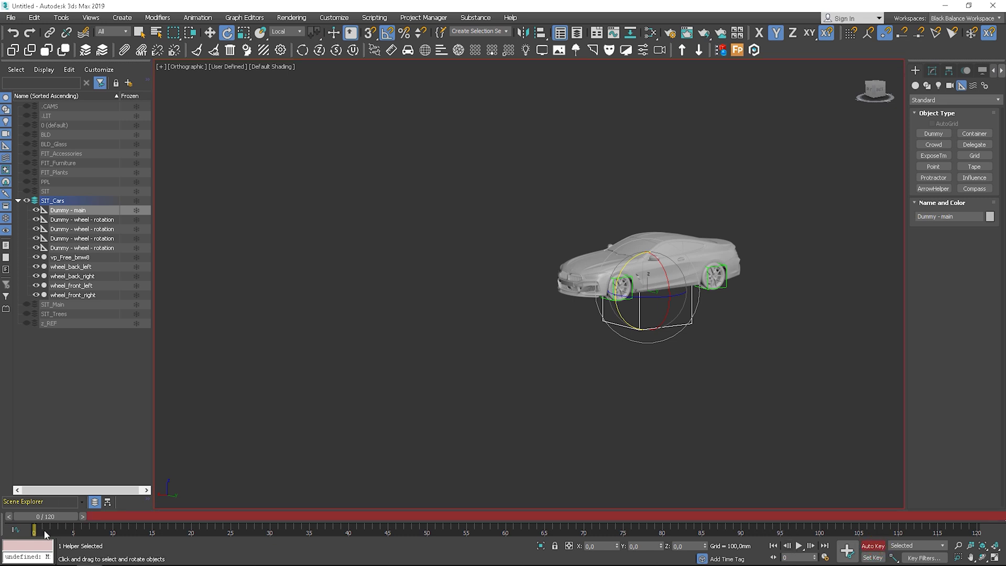
left_click_drag(52, 517, 962, 517)
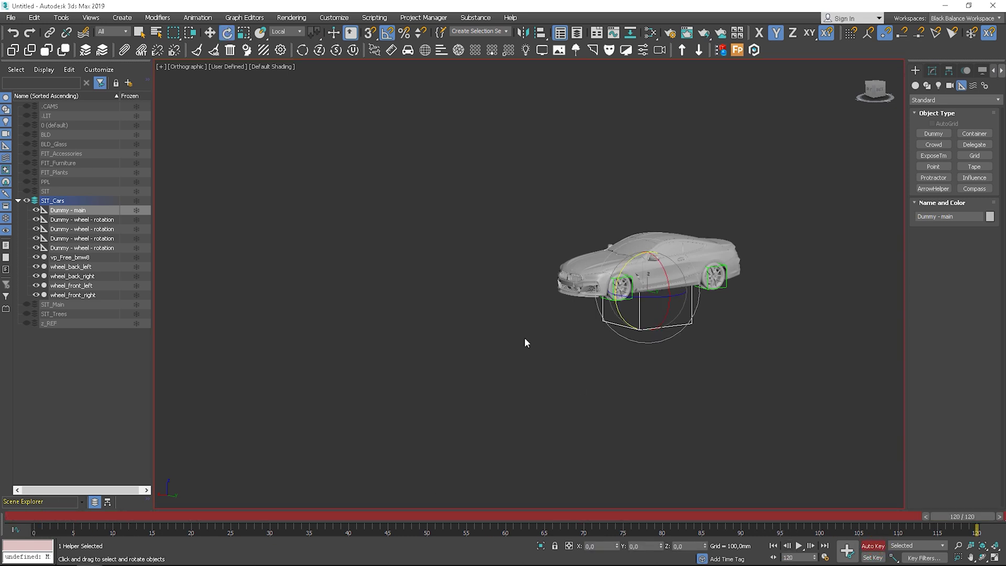
scroll(525, 338, "down", 4)
middle_click_drag(525, 337, 659, 352, "alt")
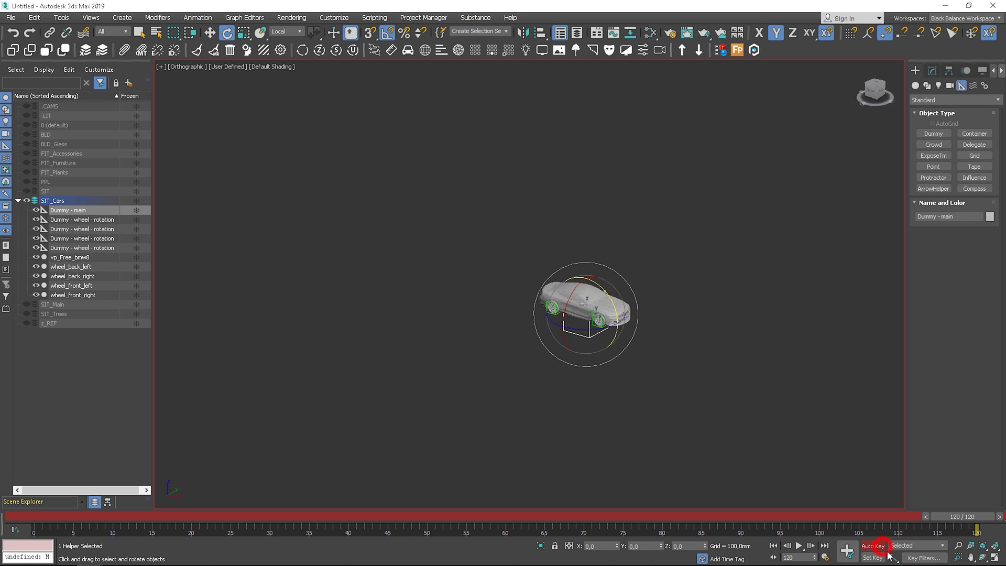
left_click(874, 545)
left_click_drag(962, 517, 47, 517)
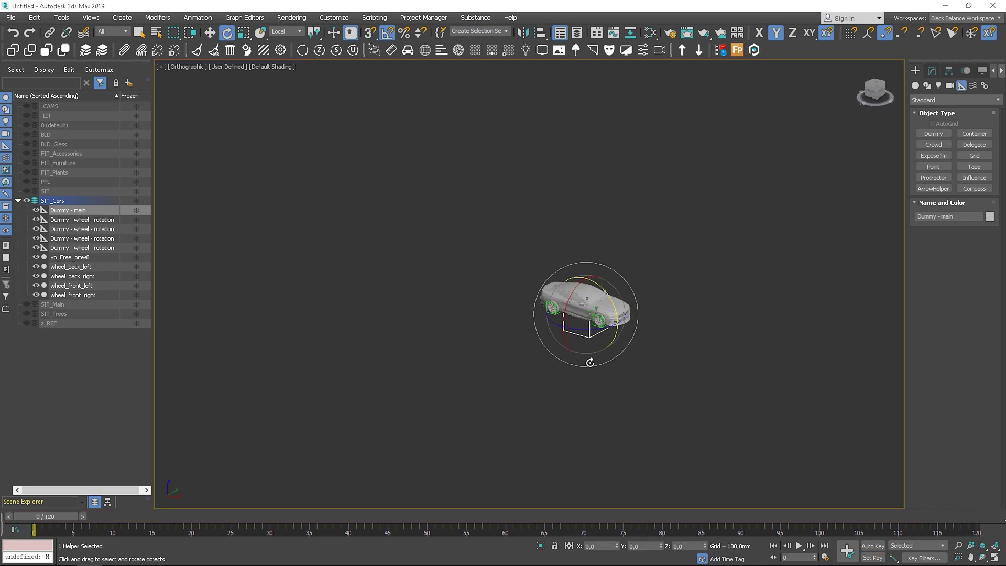
Step: Create a new small dummy helper in front of the car
scroll(590, 363, "up", 8)
left_click(734, 433)
middle_click_drag(606, 387, 546, 348)
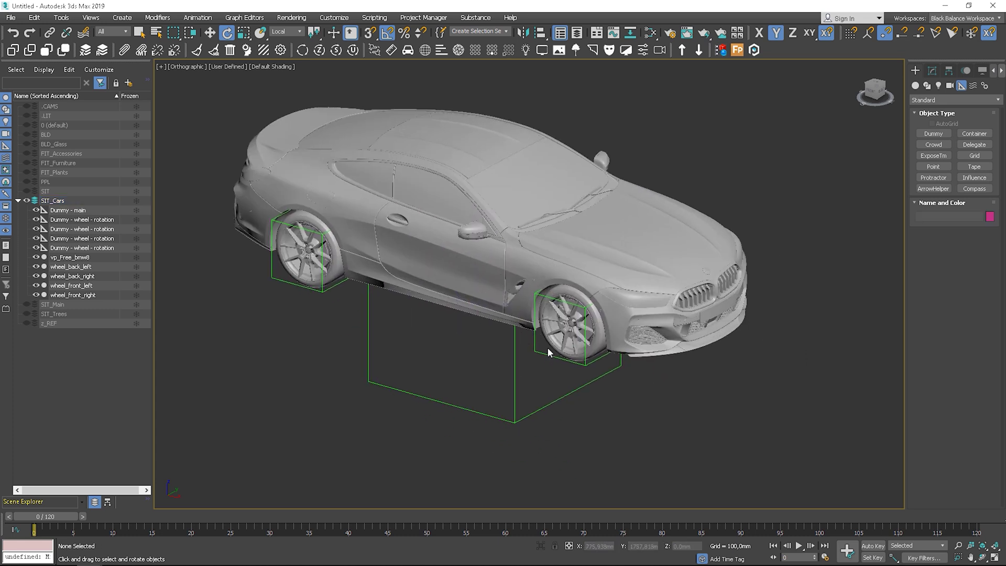
scroll(600, 356, "down", 3)
middle_click_drag(726, 349, 740, 324, "alt")
middle_click_drag(740, 324, 649, 322)
middle_click_drag(692, 315, 708, 326, "alt")
left_click(932, 133)
left_click_drag(748, 355, 786, 373)
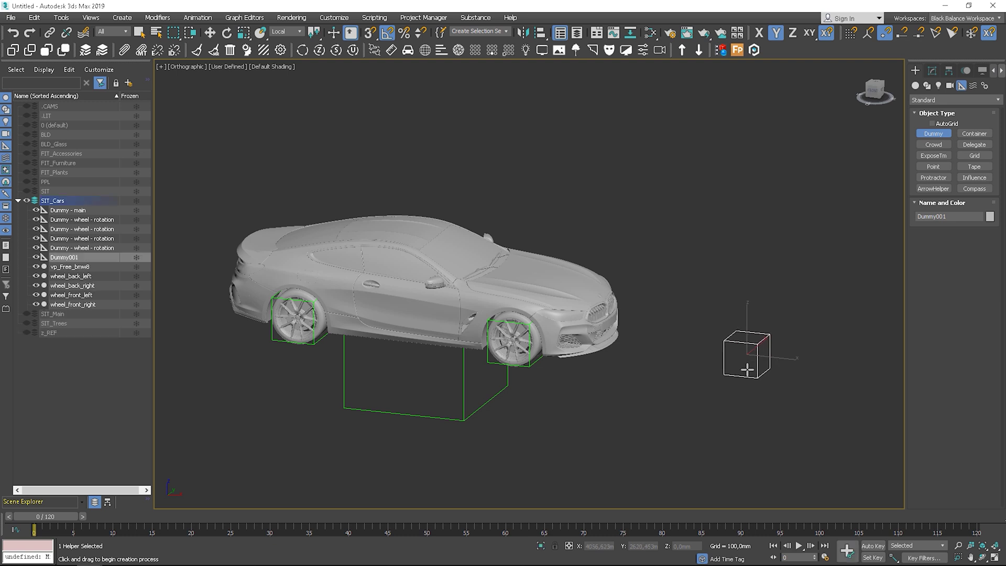
Step: Rename the new dummy in front of the car as Dummy - Rotation
right_click(65, 257)
left_click(142, 298)
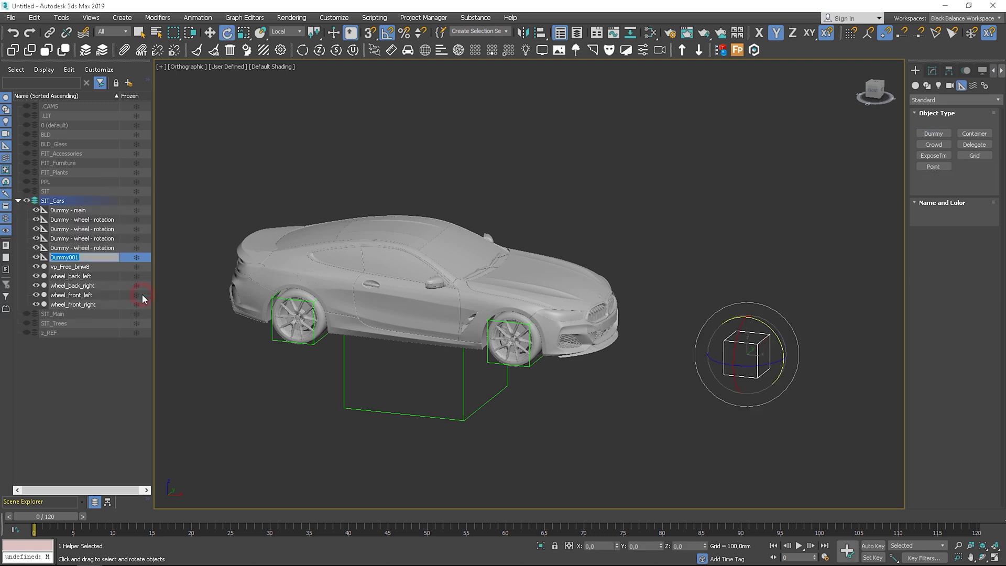
left_click(930, 70)
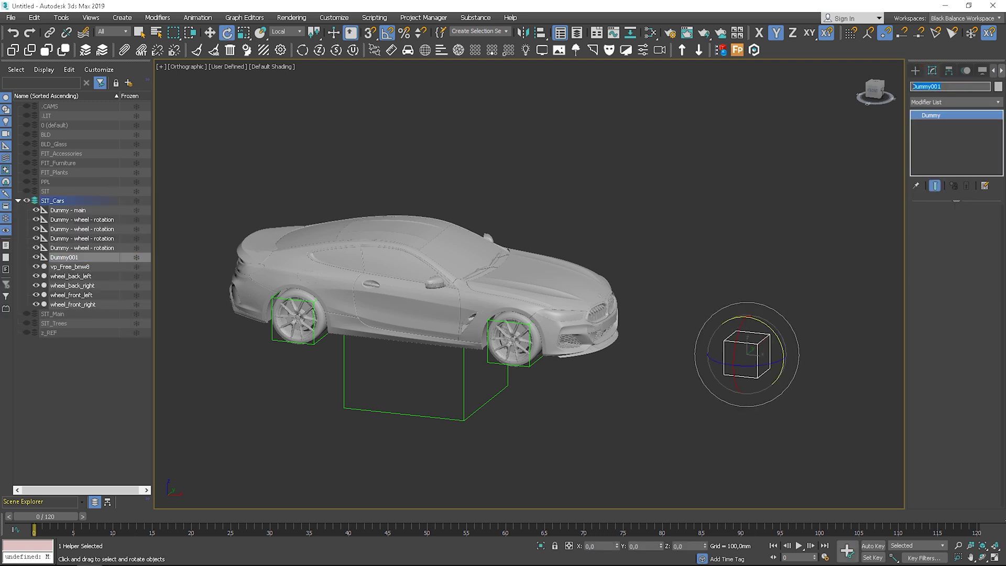
left_click(960, 87)
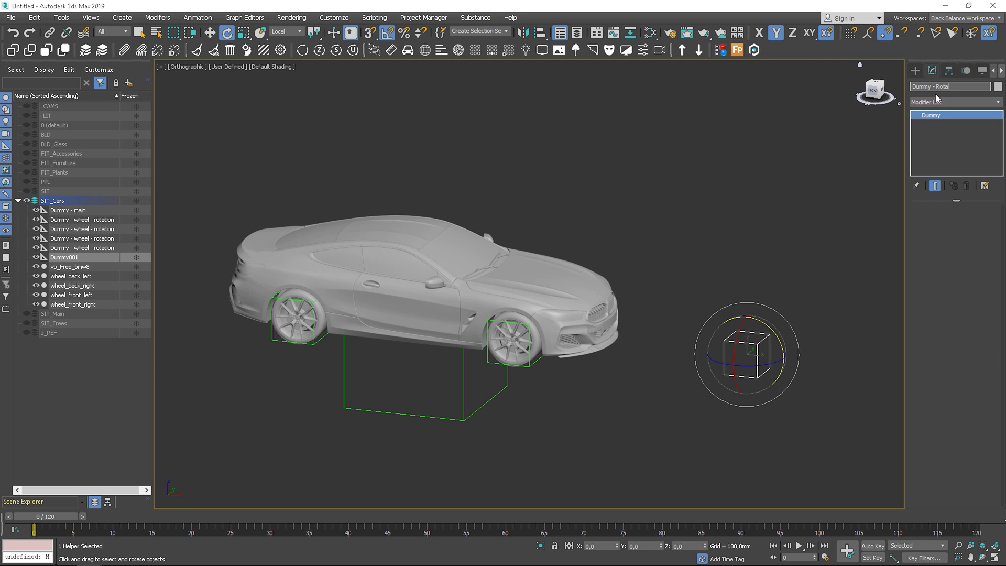
type("Dummy - Rotation")
key("Return")
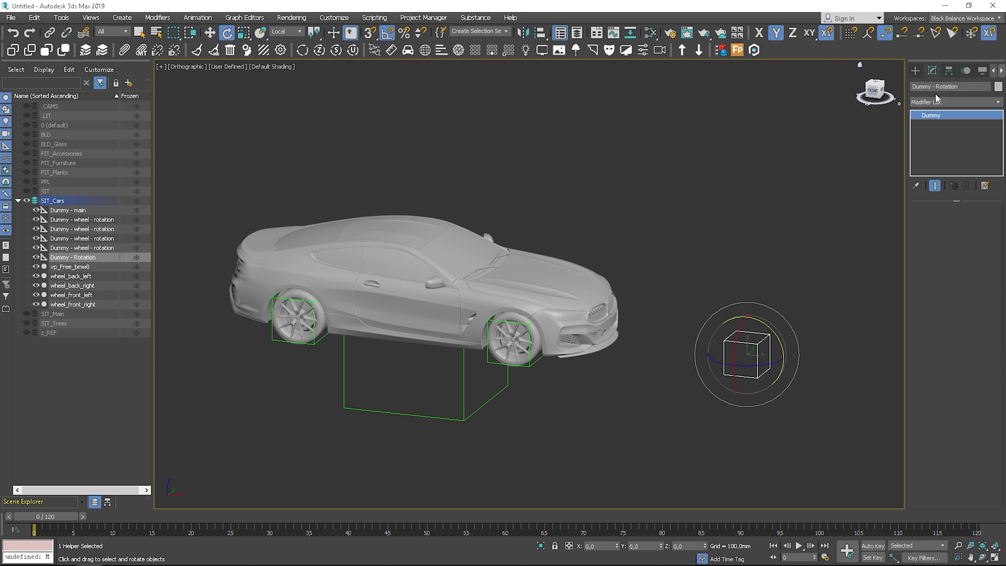
Step: Try linking the front right wheel's rotation dummy to Dummy - Rotation in front of the car
left_click(628, 257)
left_click(757, 342)
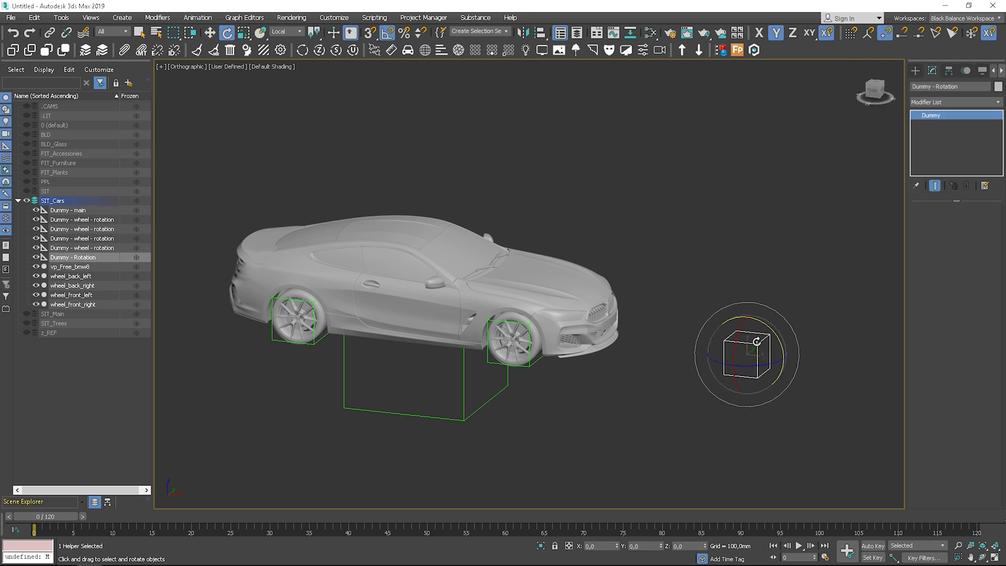
left_click(527, 367)
left_click(50, 33)
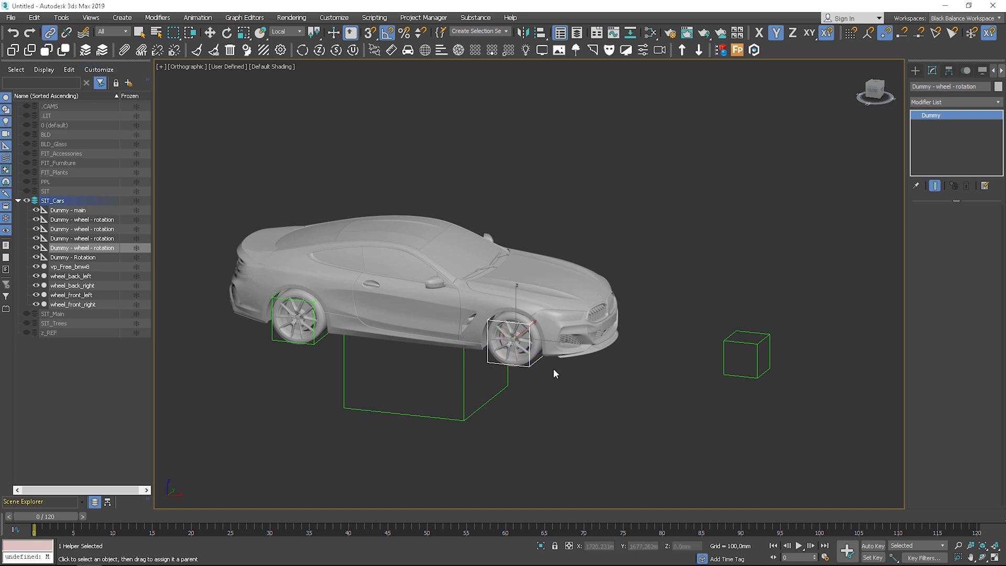
left_click(525, 362)
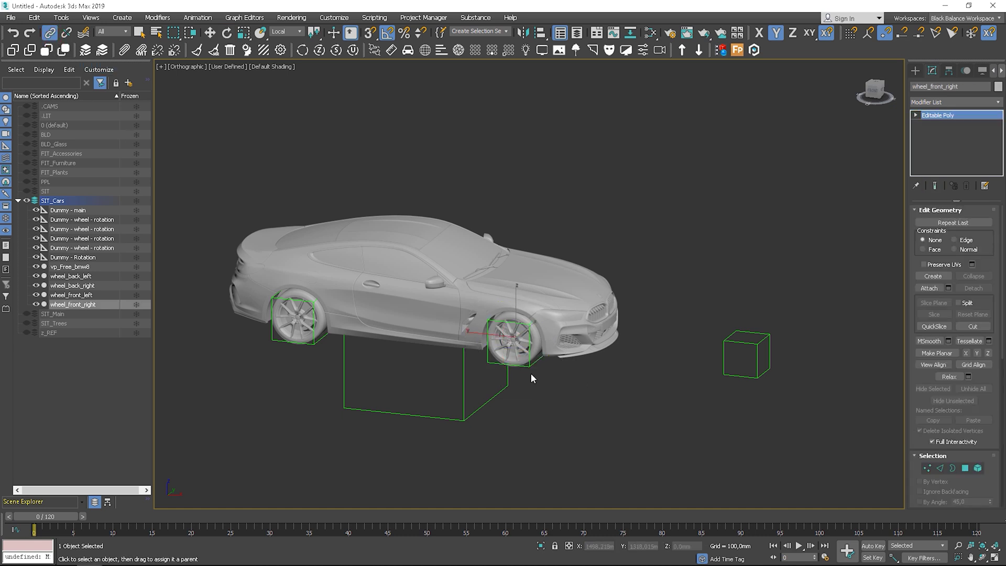
left_click(535, 369)
left_click(528, 365)
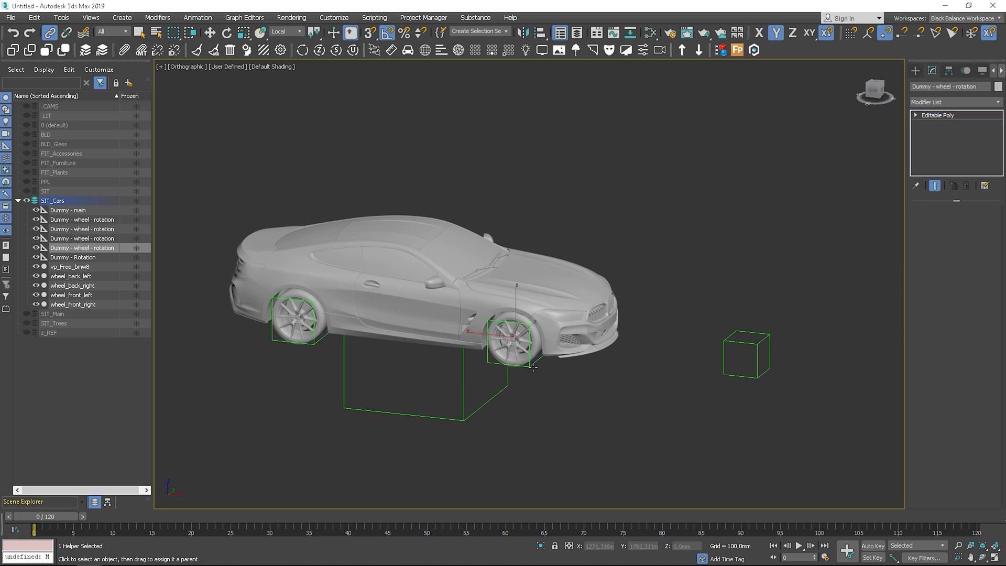
scroll(544, 375, "up", 6)
left_click(507, 353)
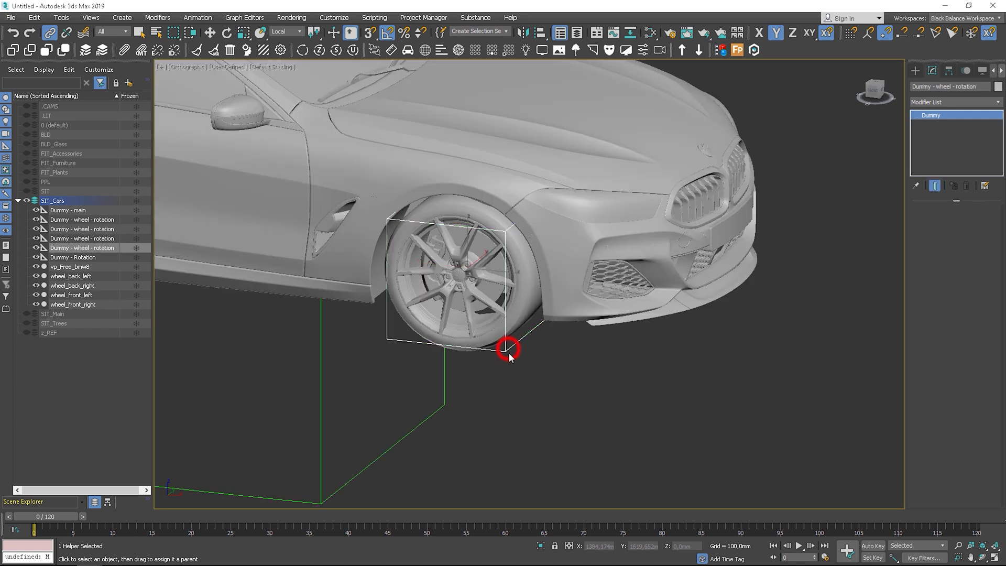
scroll(503, 354, "down", 8)
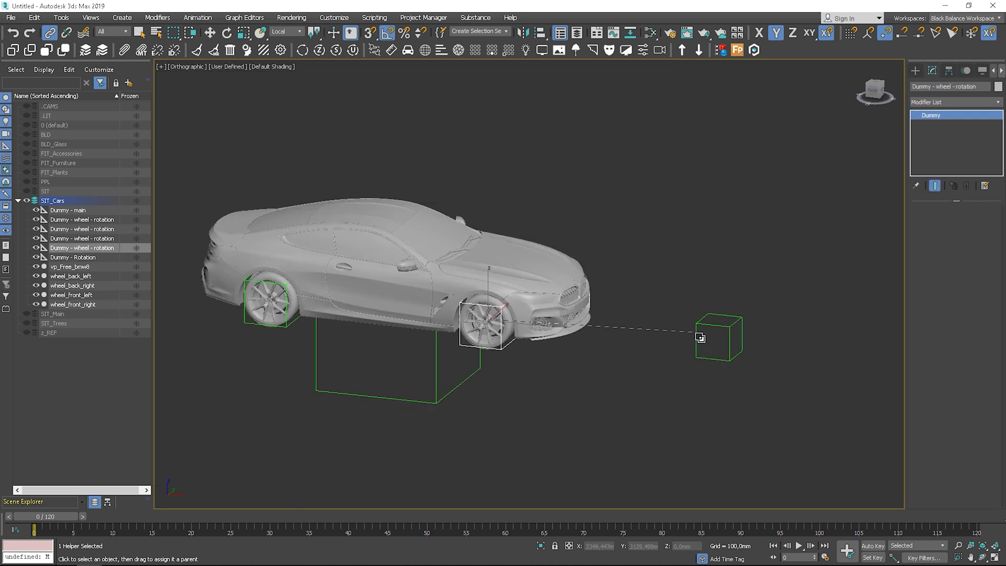
left_click_drag(700, 338, 753, 327)
Step: Try rotating Dummy - Rotation to test the wheel link, undo each rotation and clear the selection
key("e")
left_click(713, 326)
key("ctrl+z")
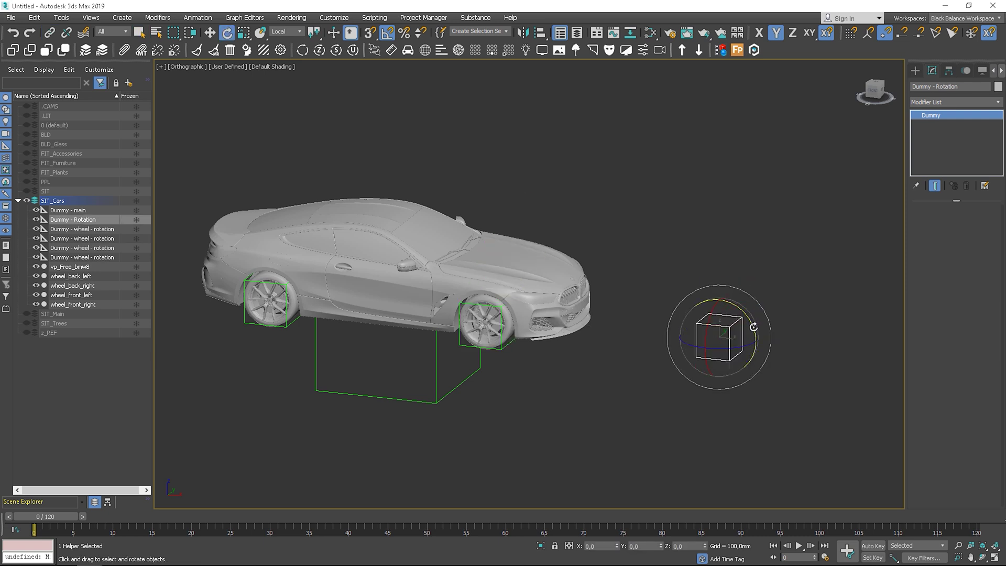
key("ctrl+z")
left_click(734, 324)
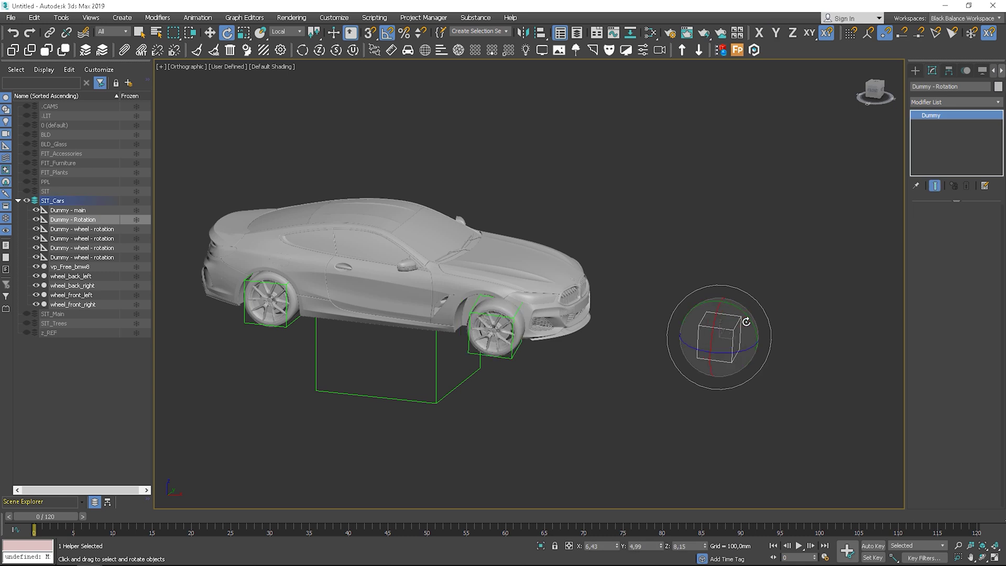
left_click(746, 328)
key("ctrl+z")
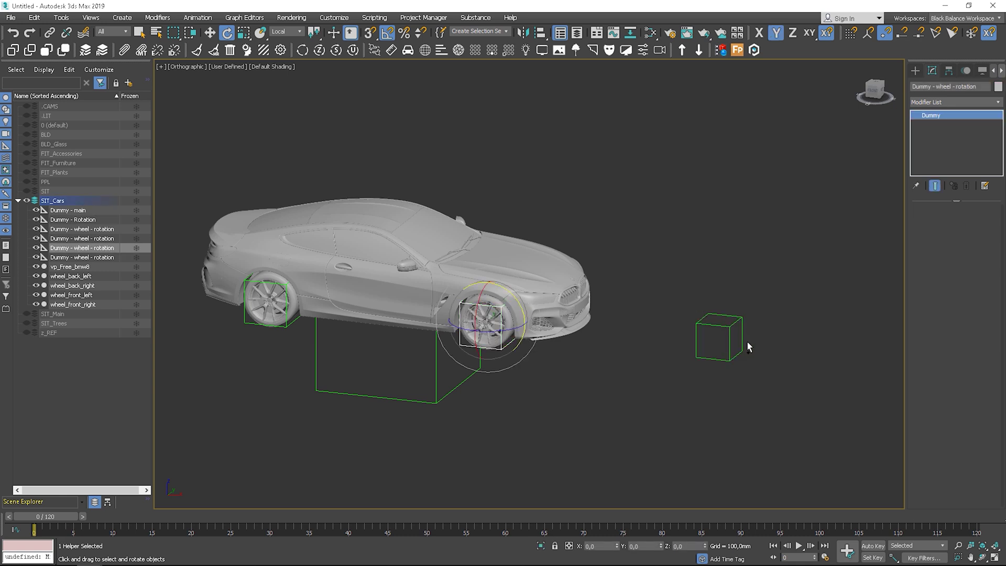
left_click(727, 327)
left_click_drag(746, 317, 765, 331)
key("ctrl+z")
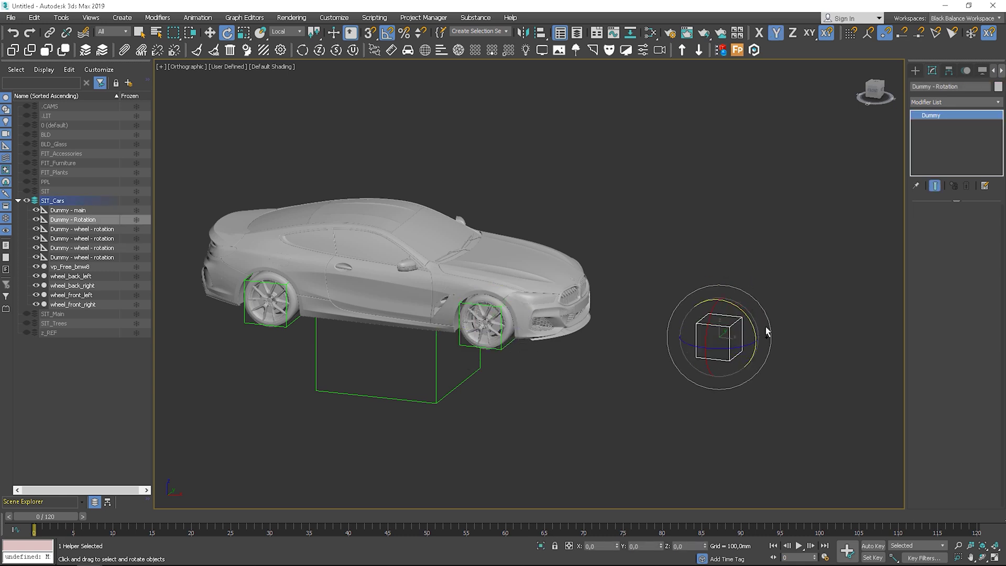
left_click(748, 270)
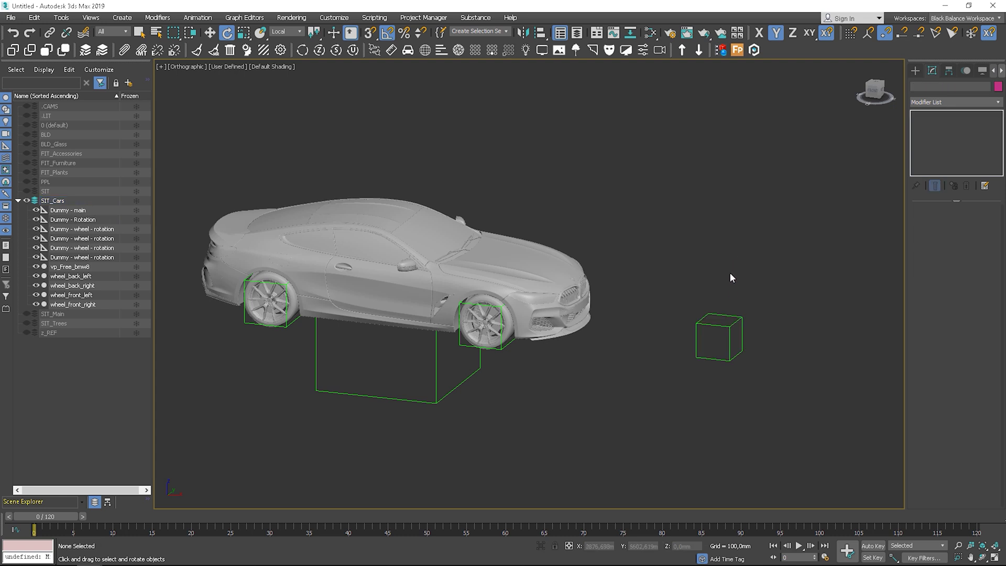
Step: Start Wire Parameters from the front right wheel dummy's Y Rotation and target the Y Rotation of Dummy - Rotation
middle_click_drag(587, 333, 605, 349, "alt")
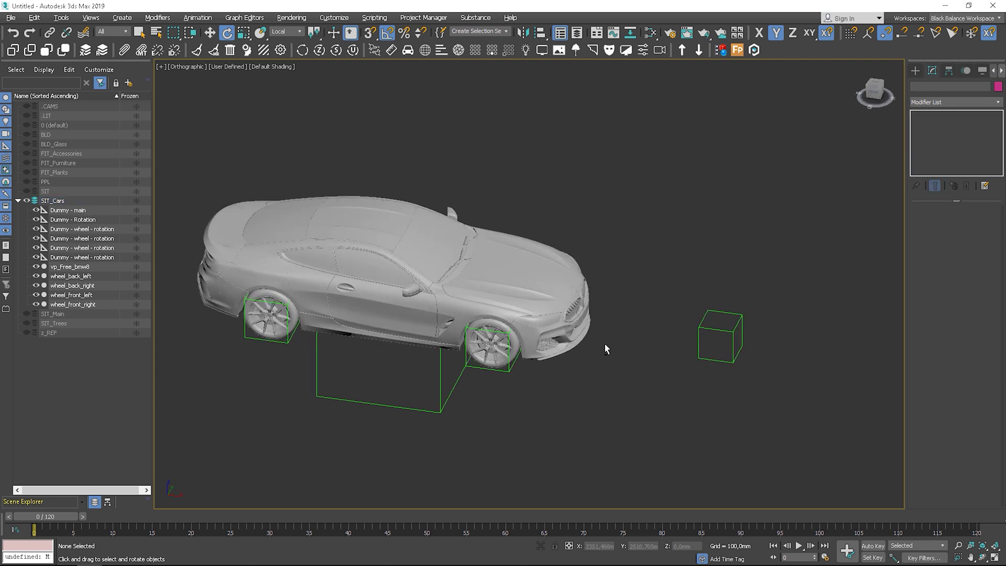
left_click(519, 366)
middle_click_drag(519, 366, 559, 334)
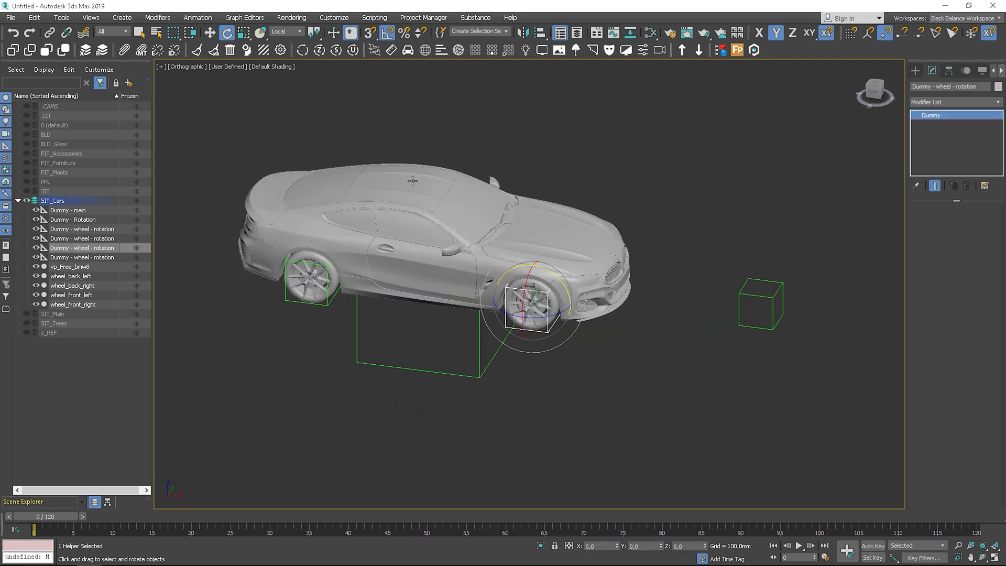
left_click(198, 17)
mouse_move(224, 230)
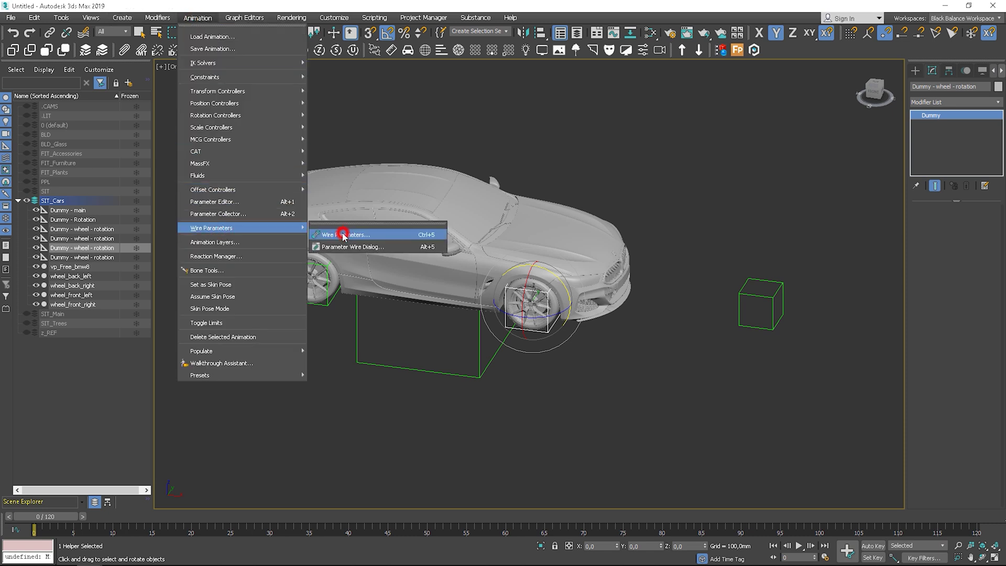
left_click(335, 228)
mouse_move(537, 307)
mouse_move(597, 307)
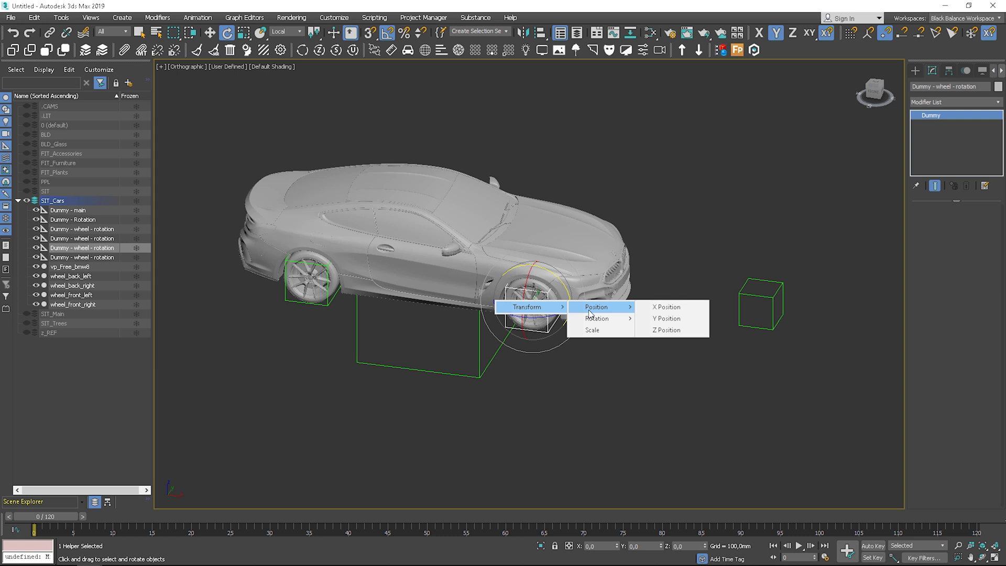
mouse_move(606, 324)
left_click(661, 331)
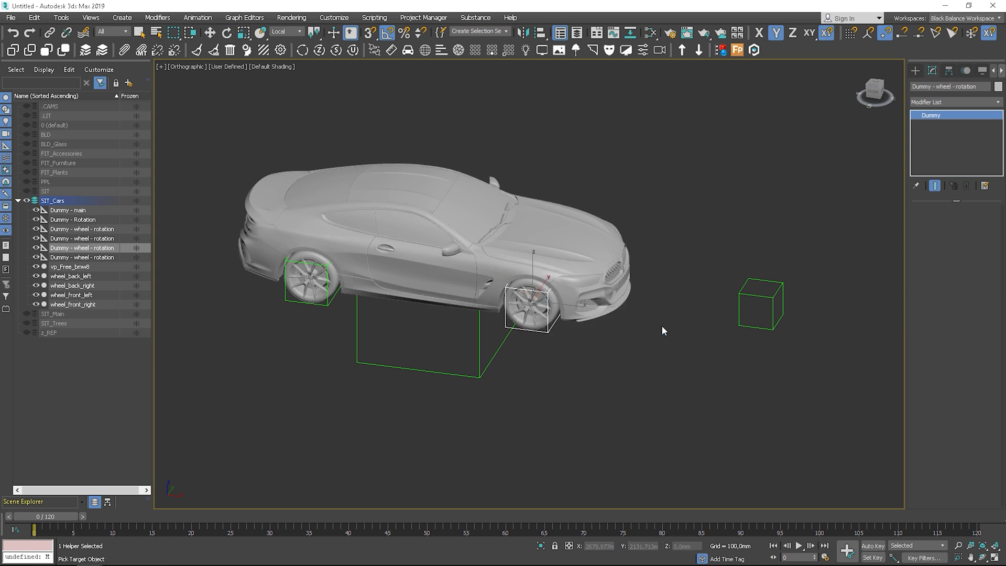
left_click(764, 297)
mouse_move(763, 303)
left_click(843, 316)
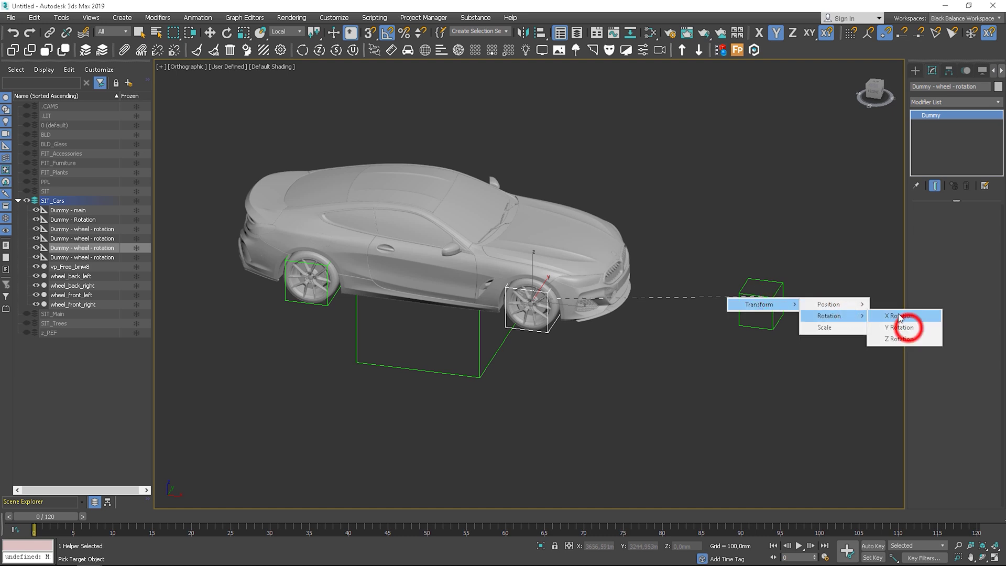
left_click(902, 327)
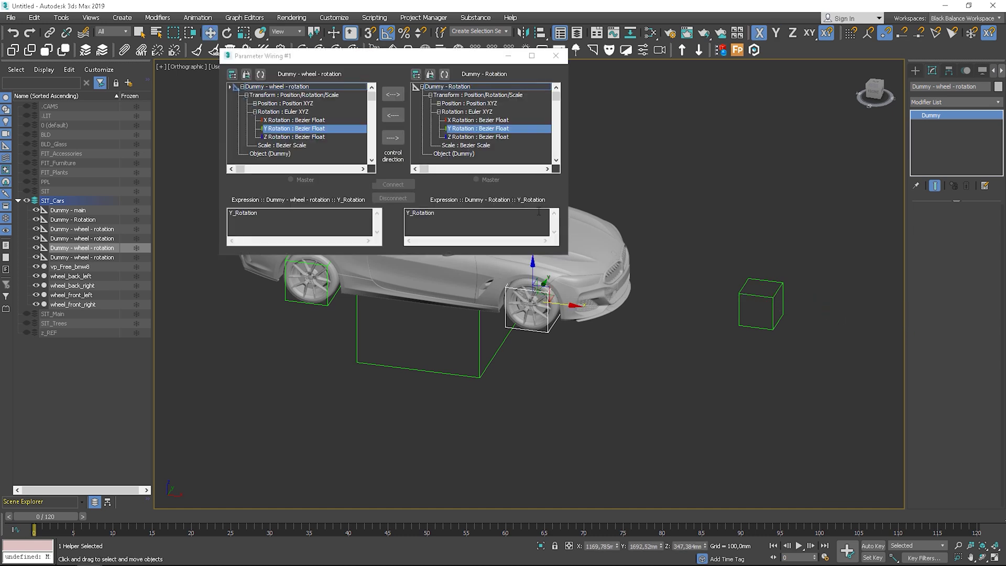
Step: Connect the paired Y Rotation tracks with a two-way connection and close the wiring dialog
left_click(392, 95)
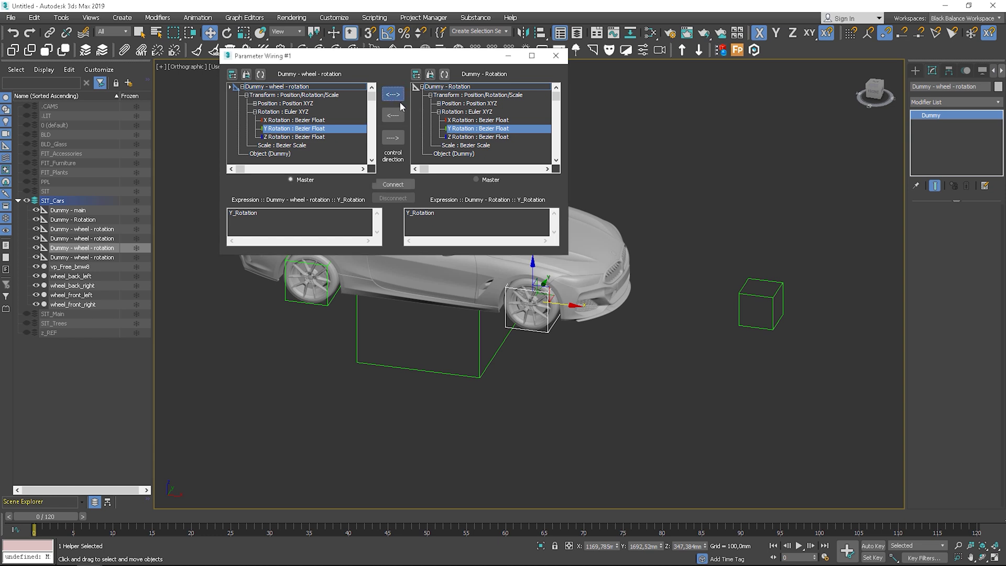
left_click(393, 184)
left_click(556, 56)
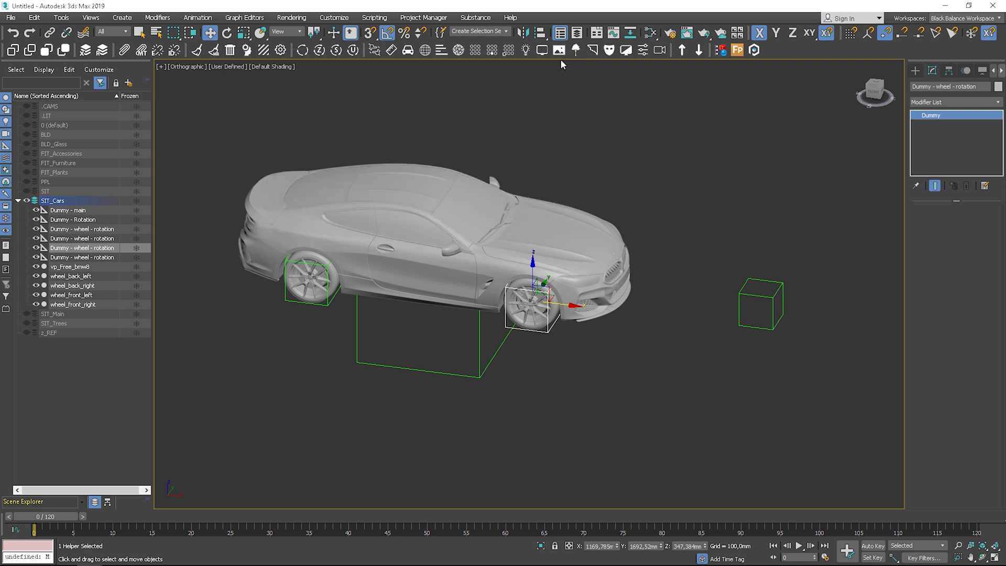
Step: Test the front right wheel's wiring by rotating Dummy - Rotation, and undo the rotation
left_click(764, 296)
key("e")
mouse_move(789, 279)
left_mouse_down()
mouse_move(834, 341)
mouse_move(759, 222)
mouse_move(793, 291)
left_mouse_up()
key("ctrl+z")
Step: Wire the rear right wheel dummy's Y Rotation to the Y Rotation of Dummy - Rotation with a two-way connection
left_click(331, 301)
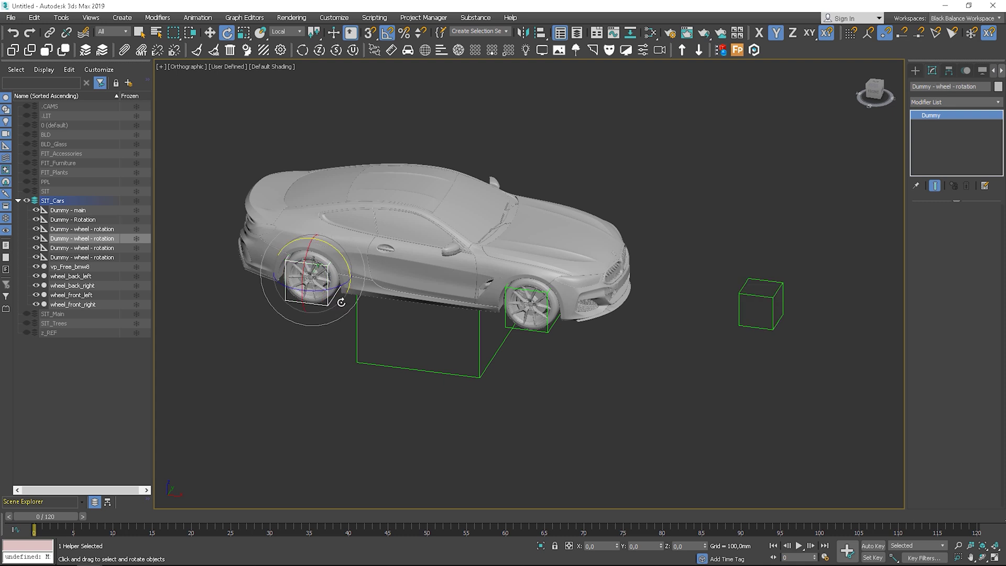
key("ctrl+5")
left_click(311, 279)
left_click(391, 291)
left_click(438, 303)
left_click(748, 298)
left_click(750, 303)
left_click(819, 314)
left_click(885, 326)
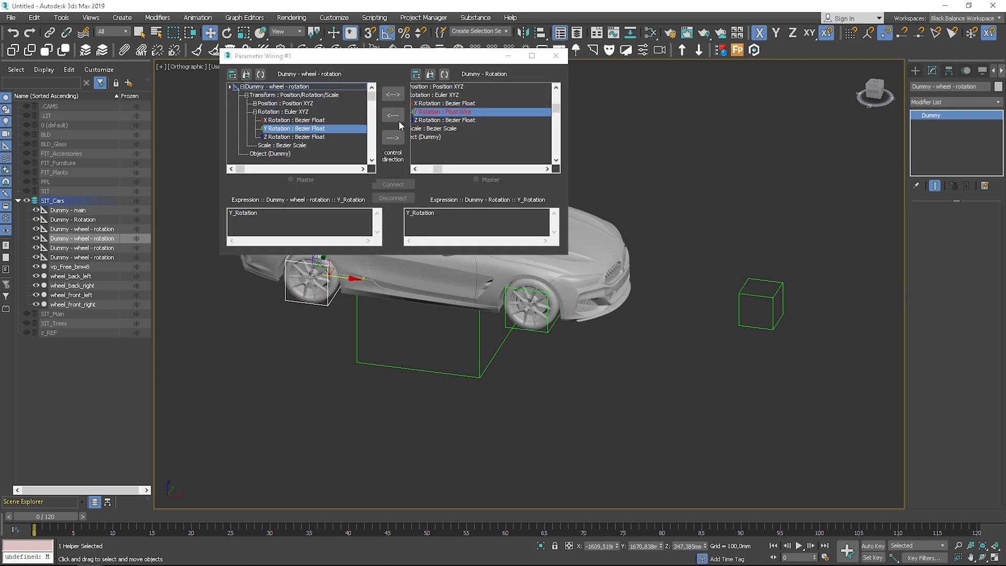
left_click(392, 94)
left_click(393, 185)
left_click(762, 301)
key("e")
Step: Wire the front left wheel dummy's Y Rotation to the Y Rotation of Dummy - Rotation with a two-way connection
middle_click_drag(763, 296, 633, 279, "alt")
left_click(775, 265)
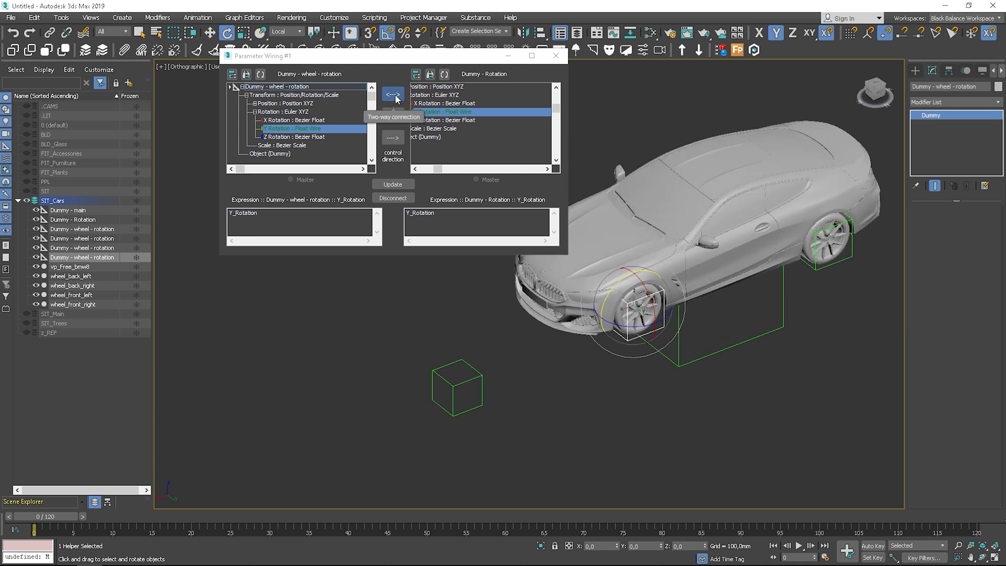
middle_click_drag(565, 308, 573, 300)
left_click(555, 56)
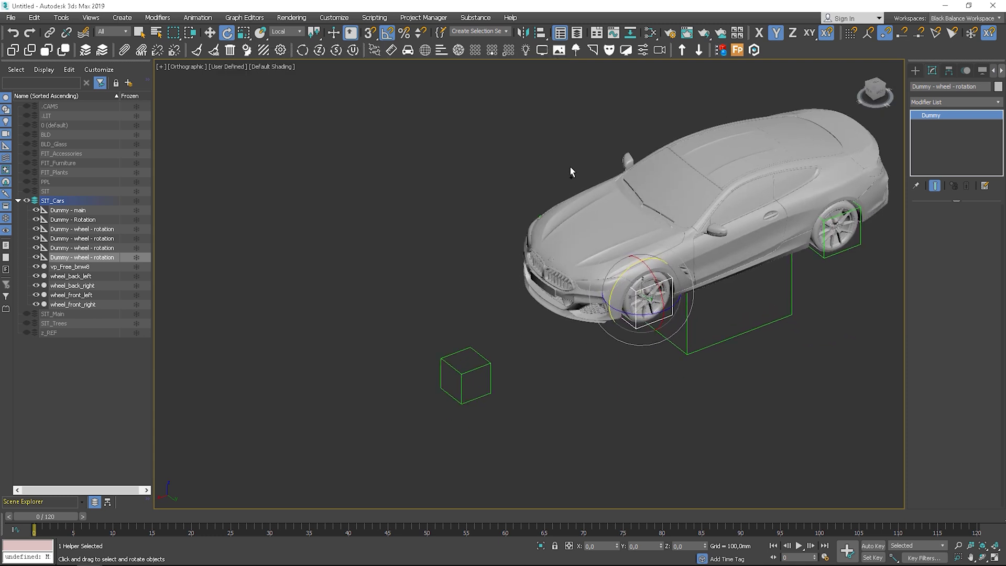
key("ctrl+5")
left_click(650, 299)
left_click(728, 308)
left_click(768, 322)
left_click(490, 364)
left_click(507, 373)
left_click(633, 392)
left_click(393, 96)
left_click(393, 184)
Step: Test the front left wheel's wiring by rotating Dummy - Rotation
left_click(510, 347)
left_click(490, 364)
key("e")
left_click_drag(445, 358, 446, 372)
Step: Wire the rear left wheel dummy's Y Rotation to the Y Rotation of Dummy - Rotation with a two-way connection
left_click(556, 55)
left_click(860, 236)
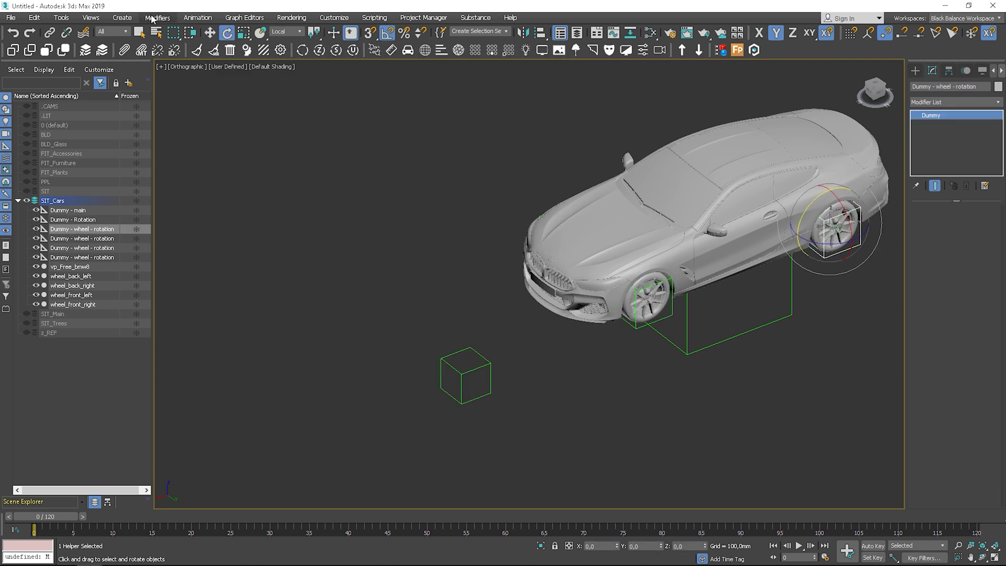
middle_click_drag(530, 256, 503, 259)
key("ctrl+5")
left_click(816, 234)
left_click(867, 245)
left_click(938, 257)
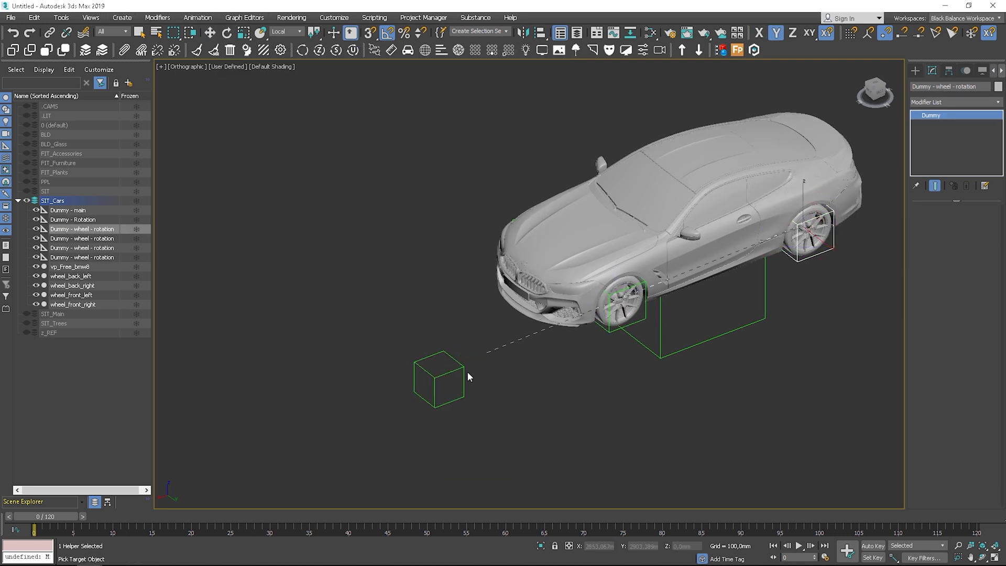
left_click(422, 368)
left_click(457, 375)
left_click(530, 383)
left_click(595, 396)
left_click(392, 96)
left_click(393, 185)
left_click(557, 56)
Step: Test all wired wheels by rotating Dummy - Rotation about its local Y axis, undoing the rotation
left_click(448, 371)
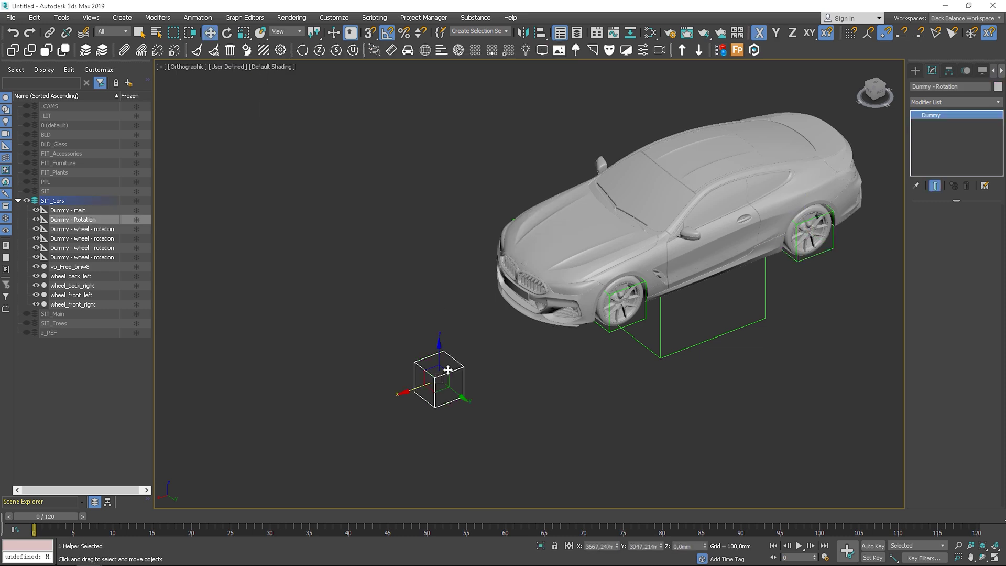
key("e")
middle_click_drag(448, 370, 675, 336, "alt")
mouse_move(696, 327)
left_mouse_down()
mouse_move(704, 346)
mouse_move(698, 314)
mouse_move(708, 340)
mouse_move(708, 326)
left_mouse_up()
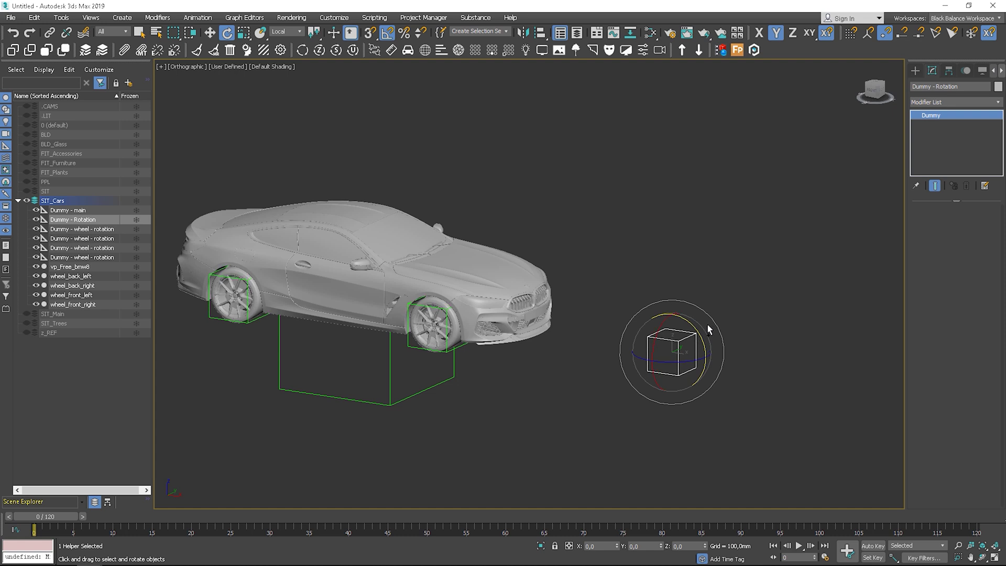
middle_click_drag(546, 331, 580, 382, "alt")
middle_click_drag(542, 377, 547, 401, "alt")
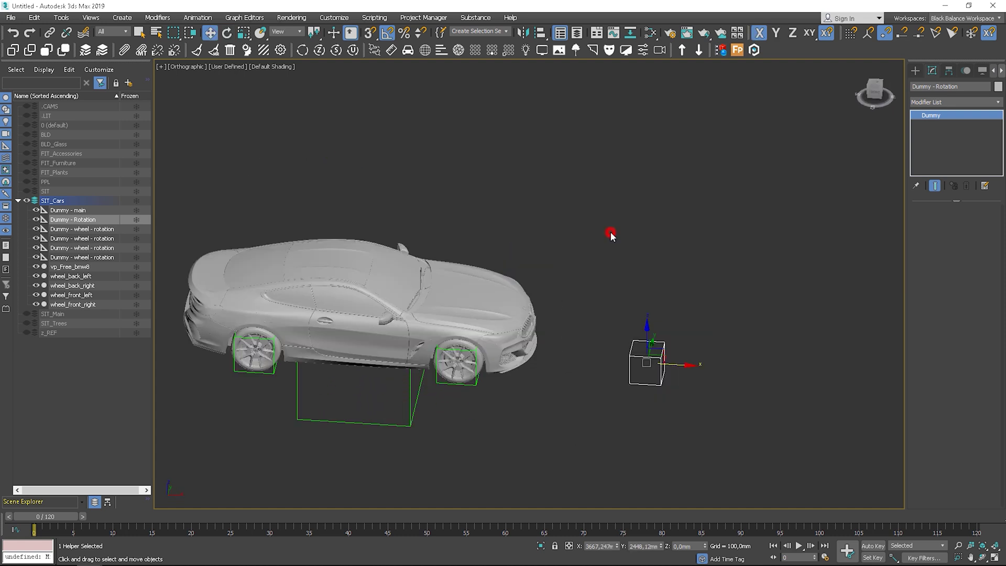
Step: Link Dummy - Rotation to the large Dummy - main beneath the car
left_click(611, 232)
left_click(50, 32)
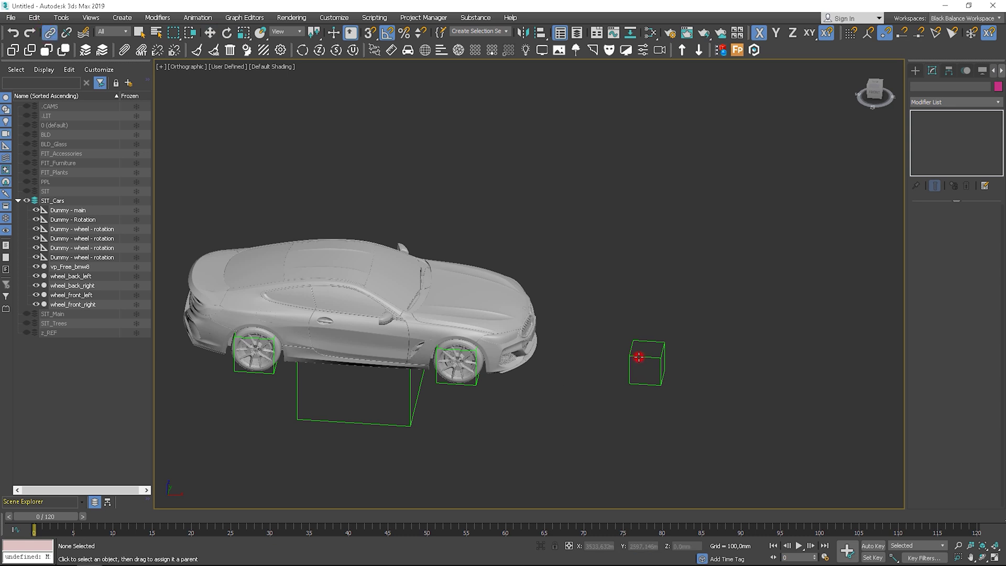
left_click_drag(639, 357, 411, 417)
key("q")
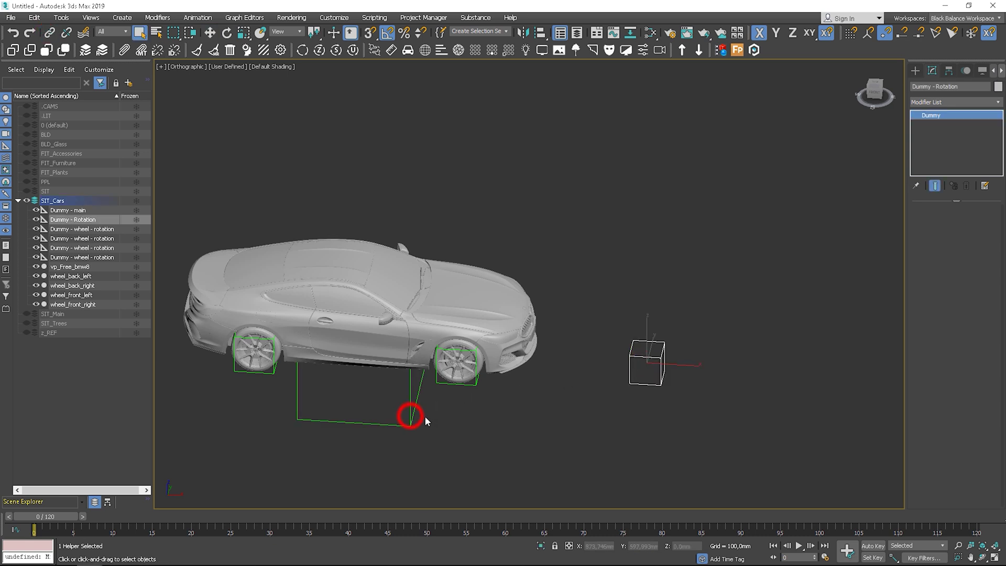
Step: Test the finished rig by moving Dummy - main and rotating Dummy - Rotation, keeping neither change
left_click(412, 417)
scroll(418, 416, "down", 2)
key("w")
scroll(444, 415, "up", 1)
mouse_move(396, 368)
left_mouse_down()
mouse_move(445, 373)
mouse_move(396, 369)
left_mouse_up()
left_click(562, 379)
key("e")
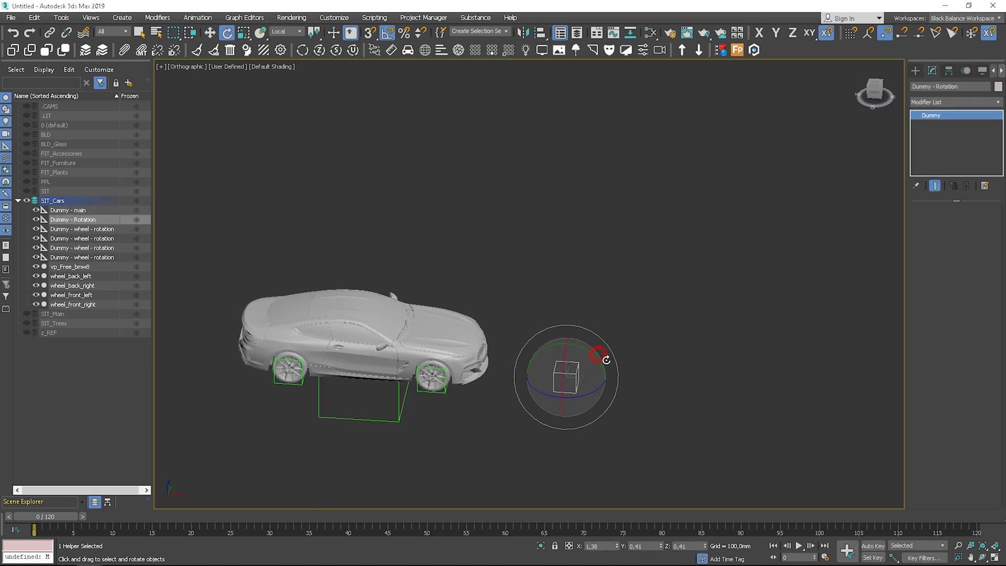
left_click(466, 422)
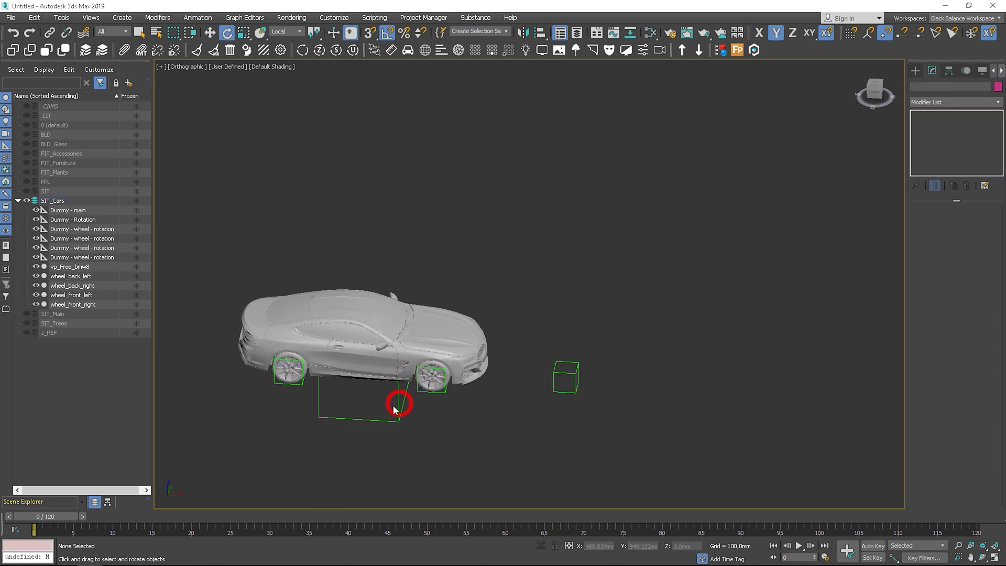
Step: Select Dummy - main and turn on Auto Key for animating the car
left_click(396, 409)
scroll(474, 407, "down", 3)
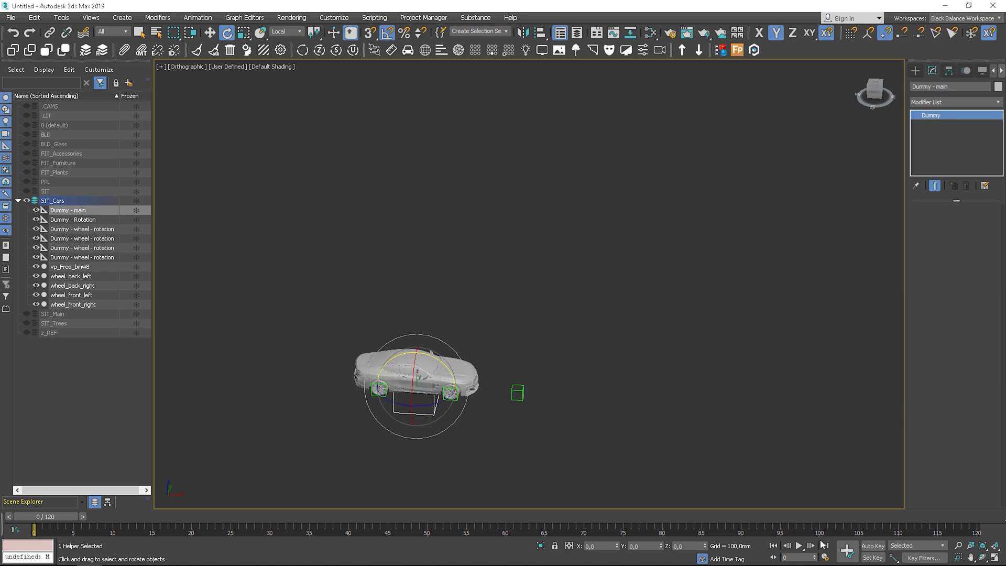
left_click(873, 545)
scroll(631, 347, "down", 3)
middle_click_drag(631, 347, 532, 225)
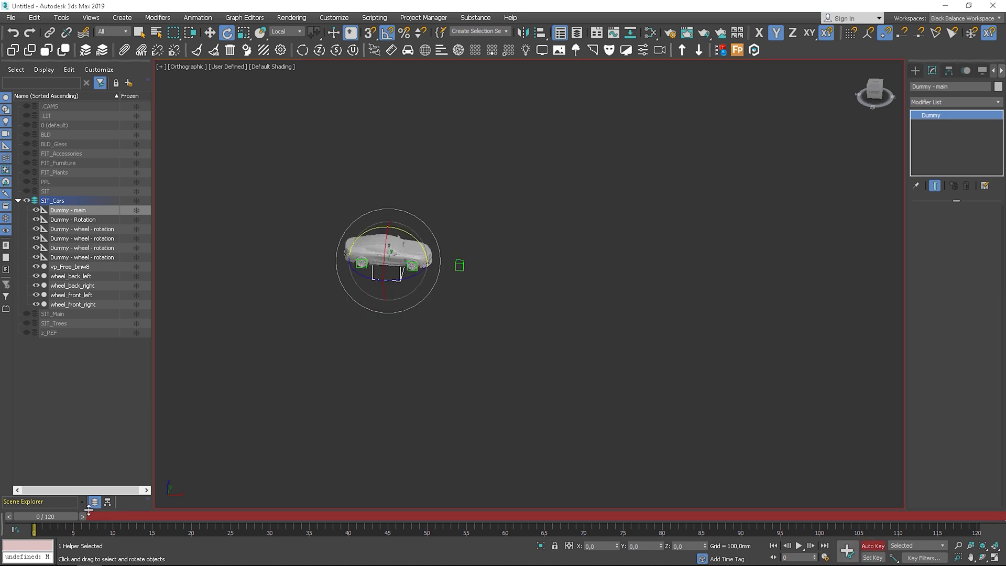
Step: Keyframe Dummy - main moving along X to about 21,478 mm at frame 120, turn off Auto Key and return to frame 0
left_click_drag(79, 516, 963, 516)
key("w")
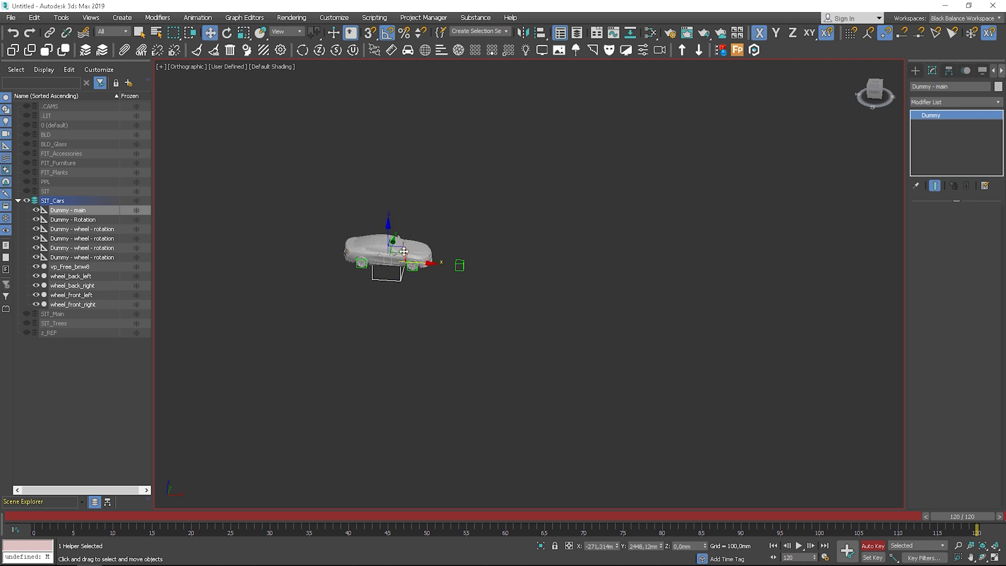
left_click_drag(404, 252, 794, 276)
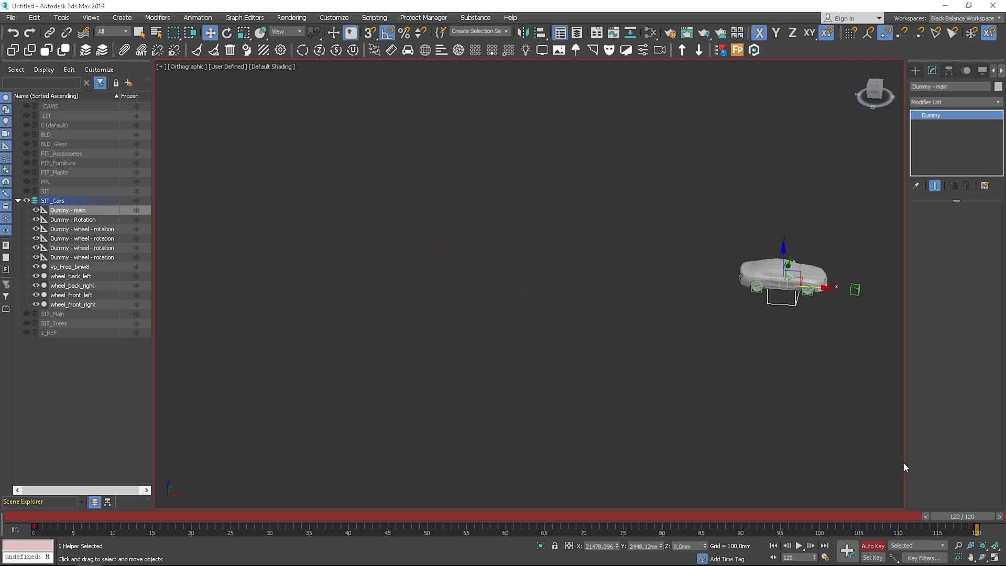
left_click(877, 550)
left_click_drag(944, 518, 32, 517)
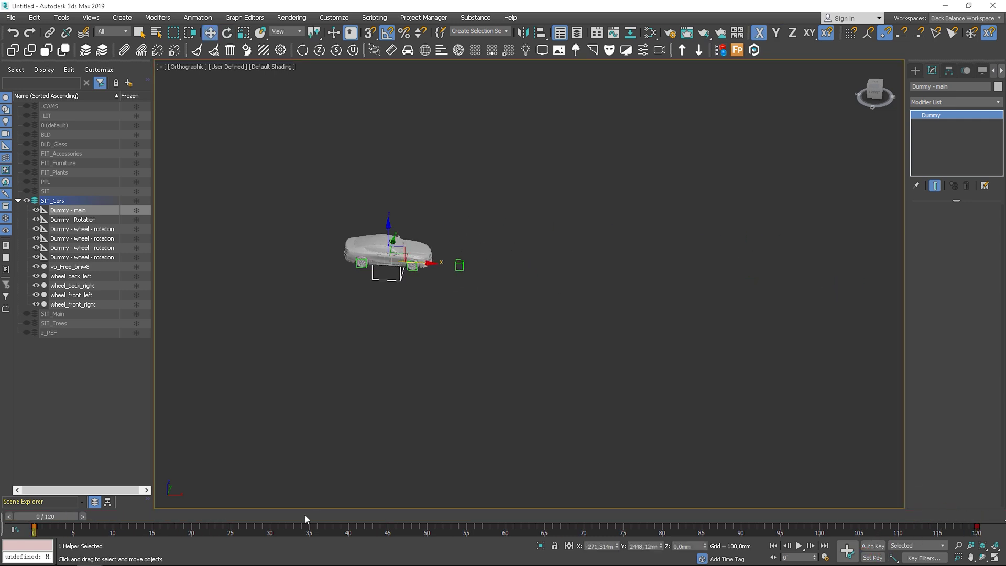
Step: Play and scrub the animation between frames 0 and 120 to examine the car's forward motion
key("slash")
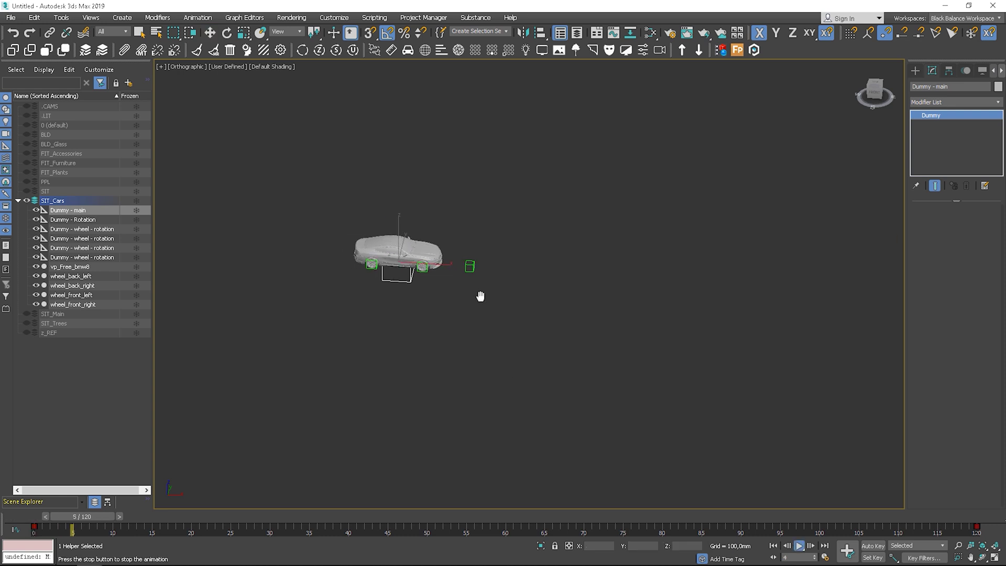
key("slash")
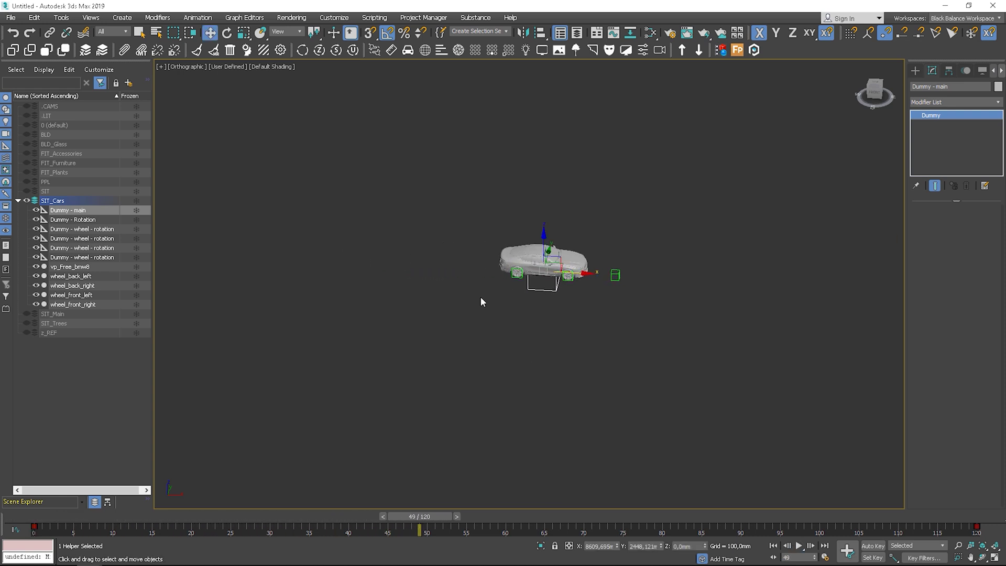
left_click_drag(419, 518, 15, 490)
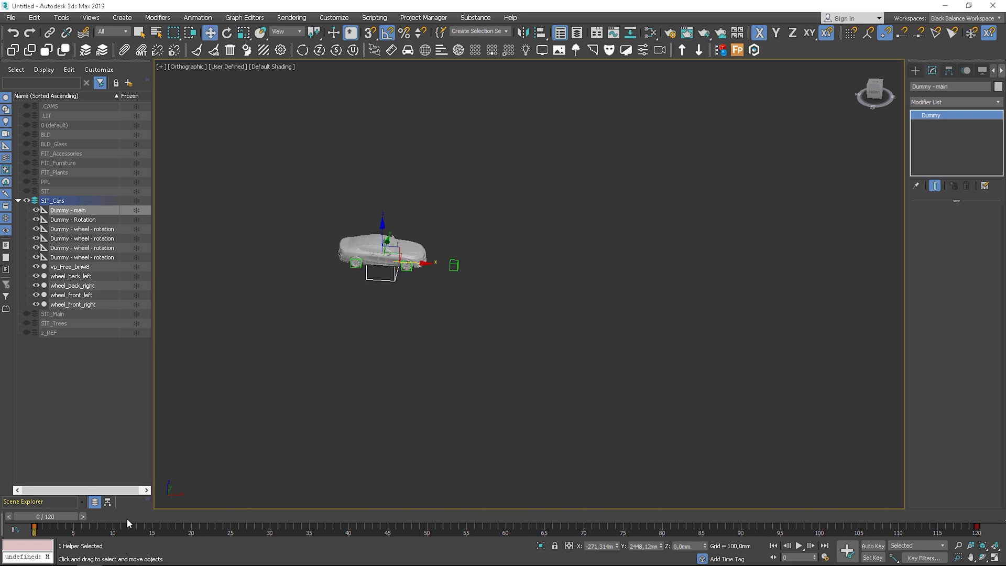
left_click_drag(45, 518, 985, 461)
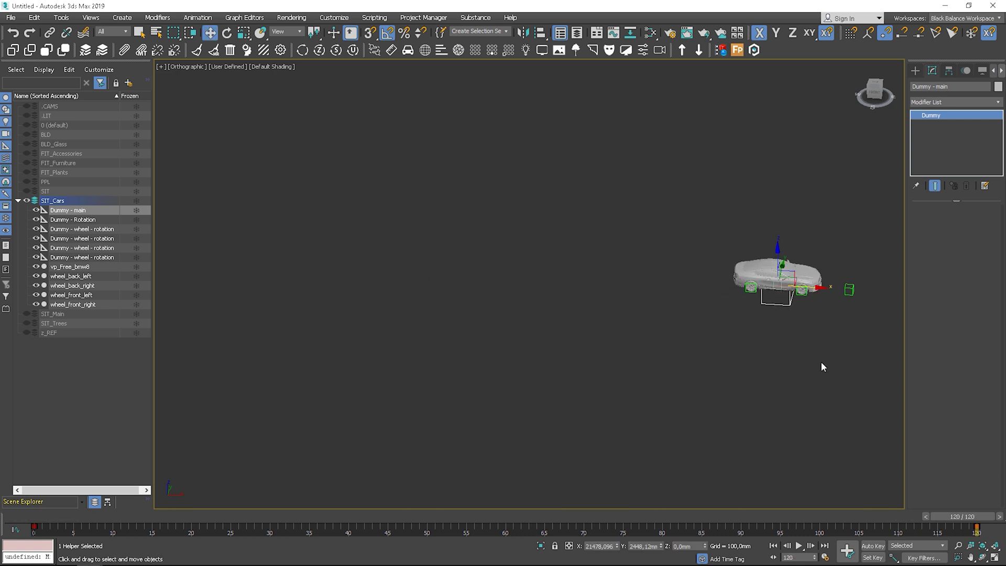
Step: Extend the frame 120 key of Dummy - main along X to about 28,574 mm and preview the longer drive from frame 0
middle_click_drag(822, 366, 631, 343)
left_click(881, 545)
left_click_drag(625, 254, 664, 253)
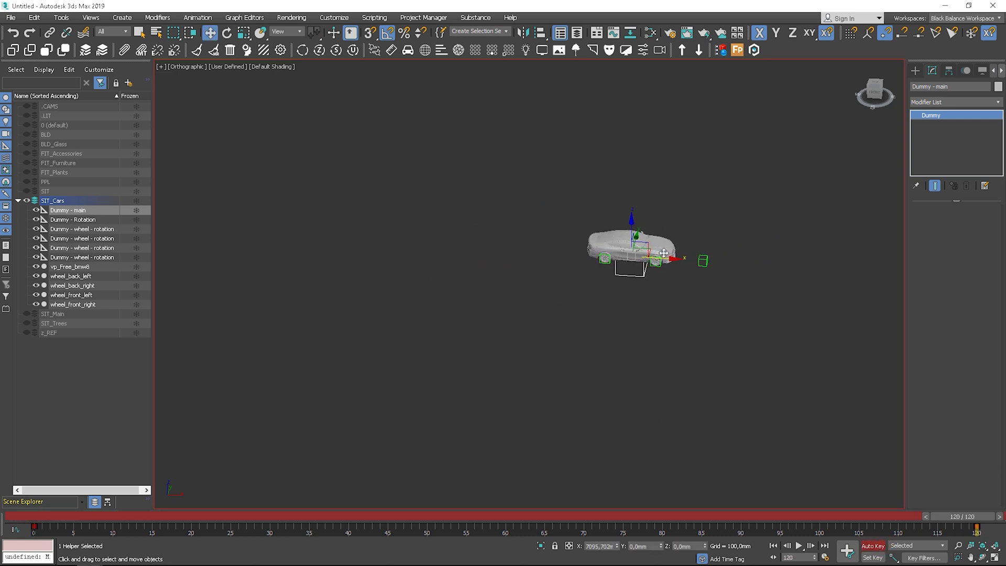
left_click(879, 546)
left_click_drag(963, 517, 45, 517)
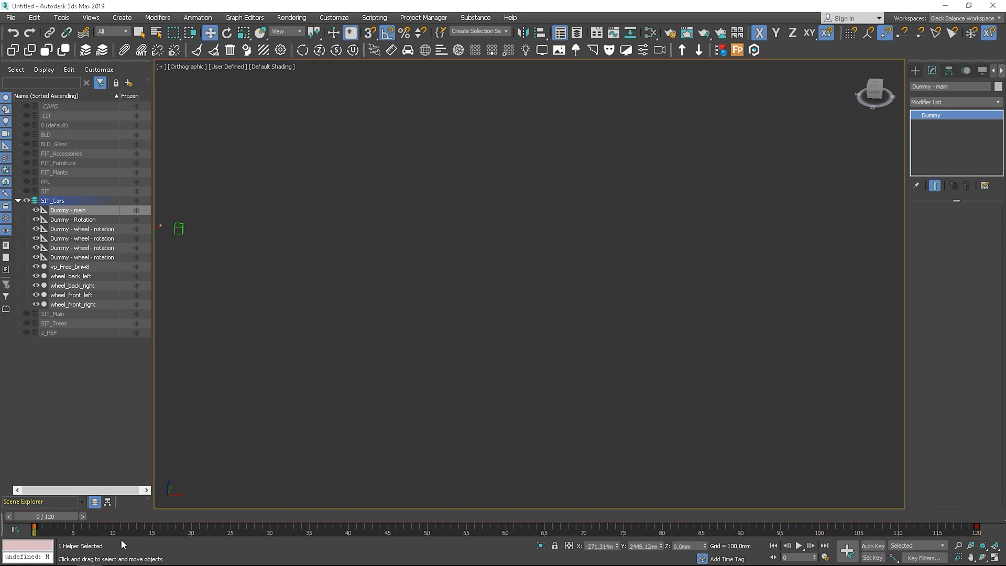
key("slash")
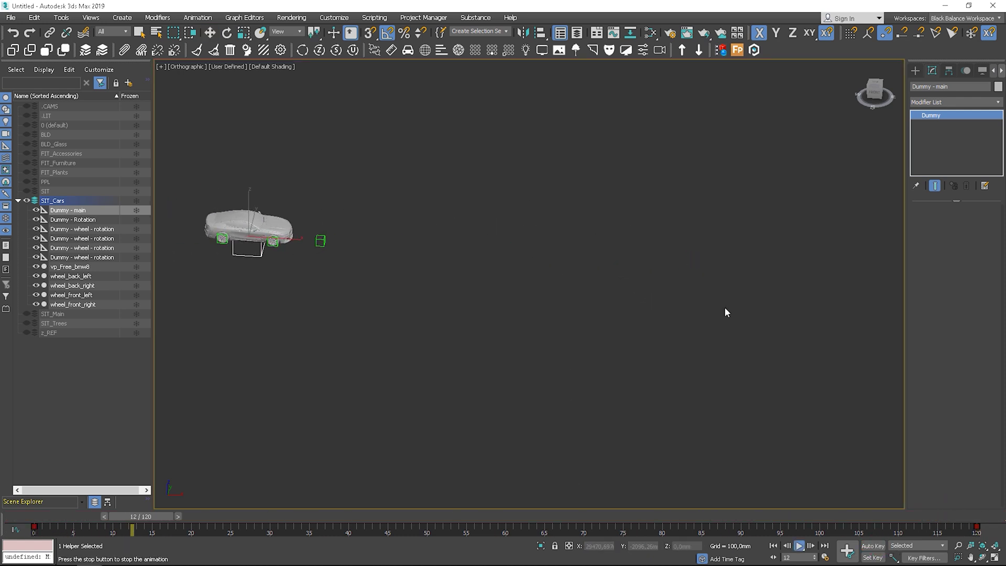
key("slash")
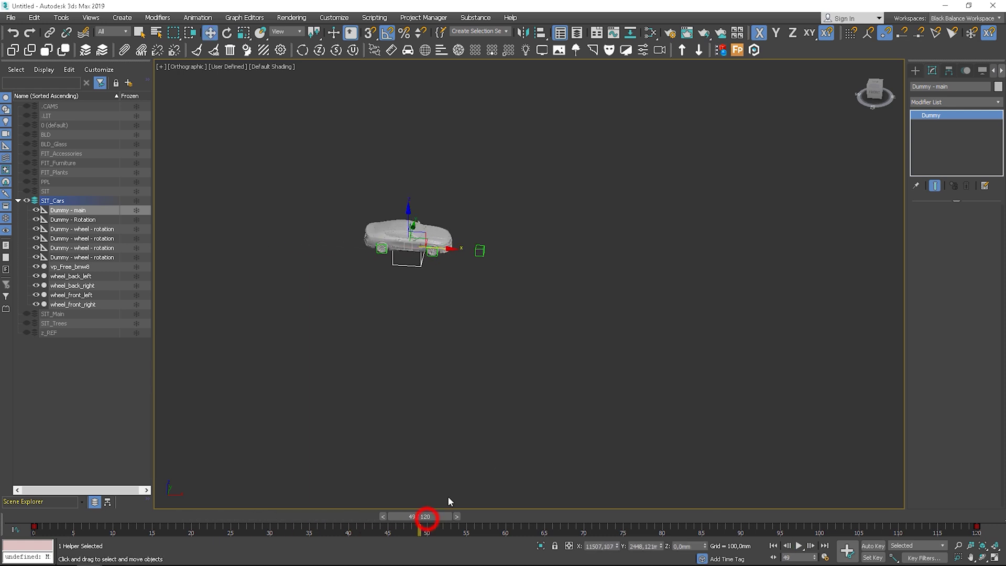
Step: Try keyframing a rotation of Dummy - Rotation about its local Y axis at frame 120 with Auto Key
left_click_drag(439, 516, 976, 518)
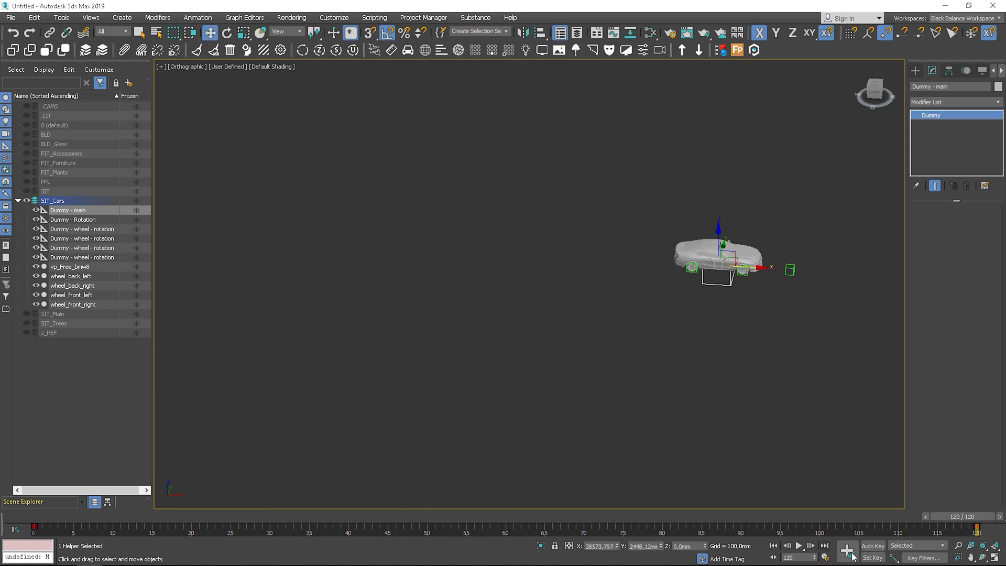
left_click(872, 546)
left_click(790, 269)
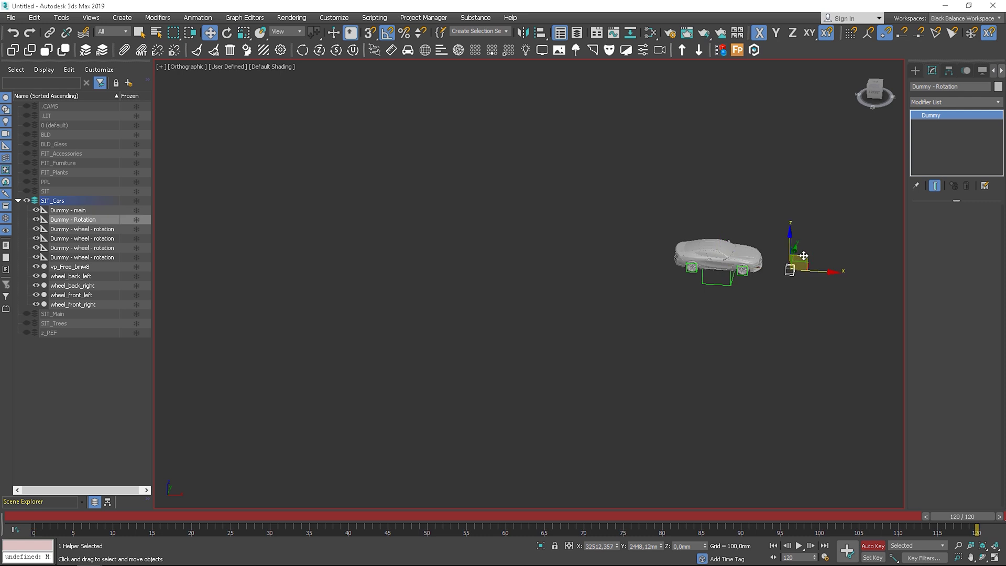
key("e")
left_click_drag(791, 238, 755, 260)
left_click(873, 547)
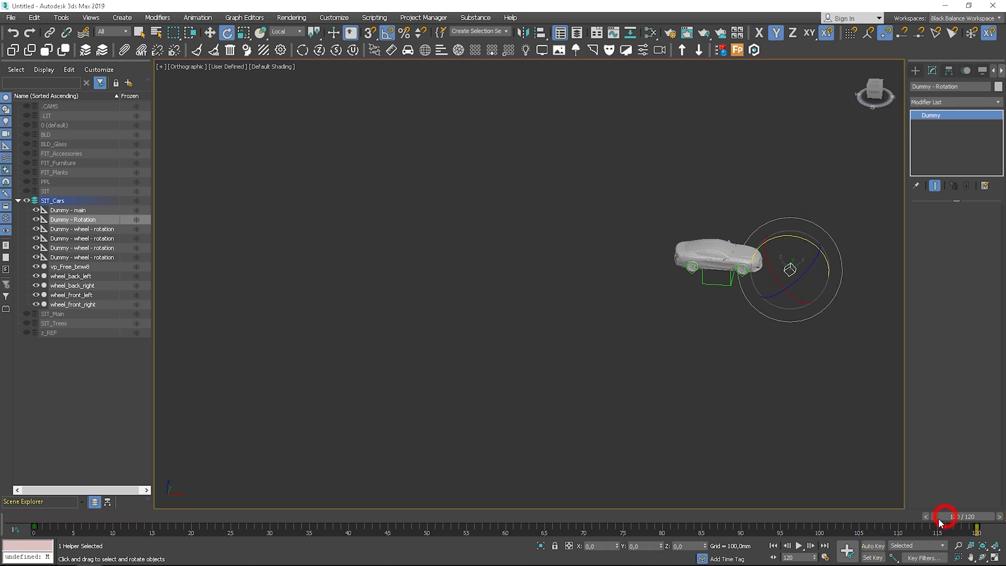
Step: Return to frame 0 and play the animation to examine how the wheel spin matches the car's travel
key("q")
left_click_drag(962, 517, 32, 507)
key("e")
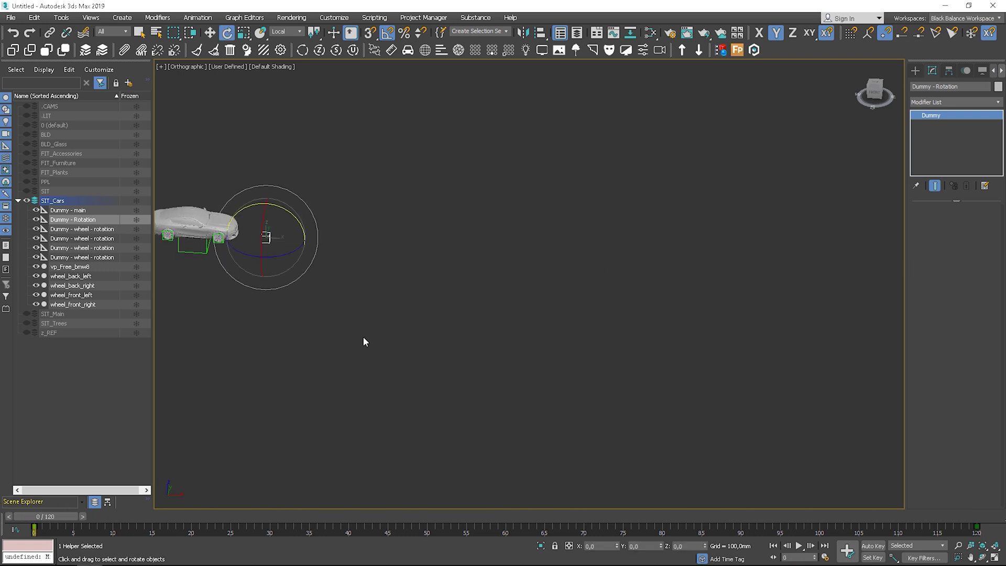
middle_click_drag(363, 336, 415, 344)
left_click(798, 546)
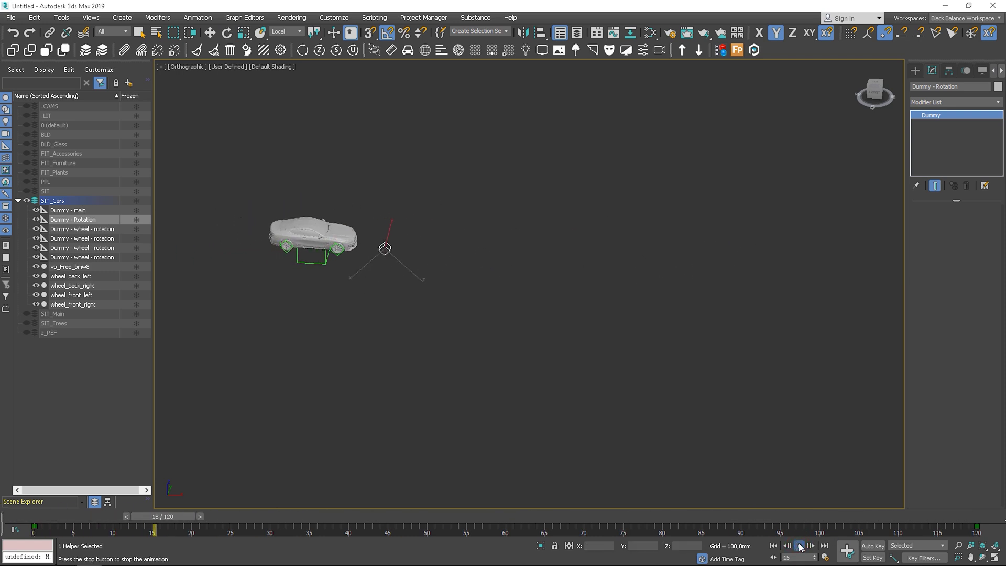
left_click(798, 546)
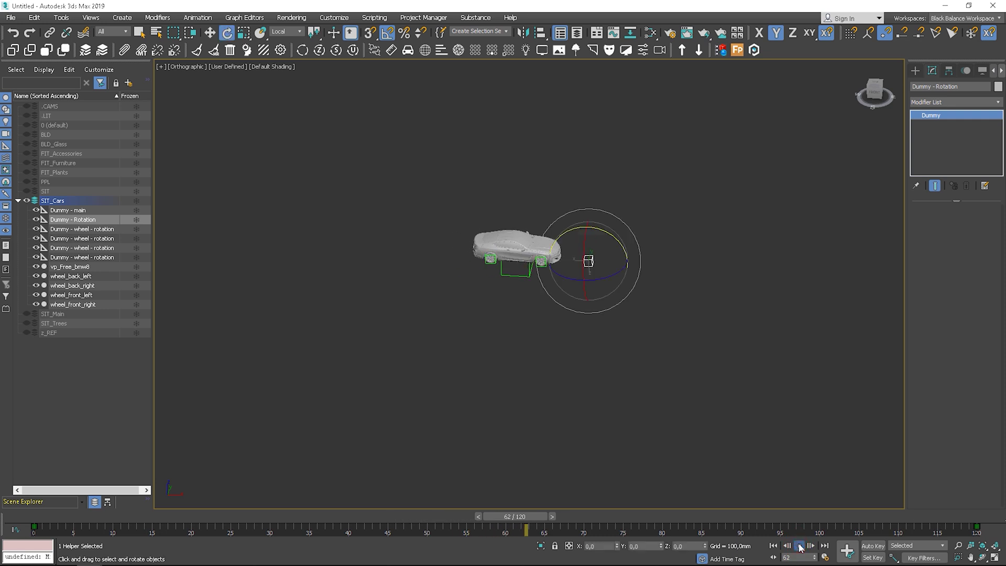
left_click_drag(489, 520, 505, 517)
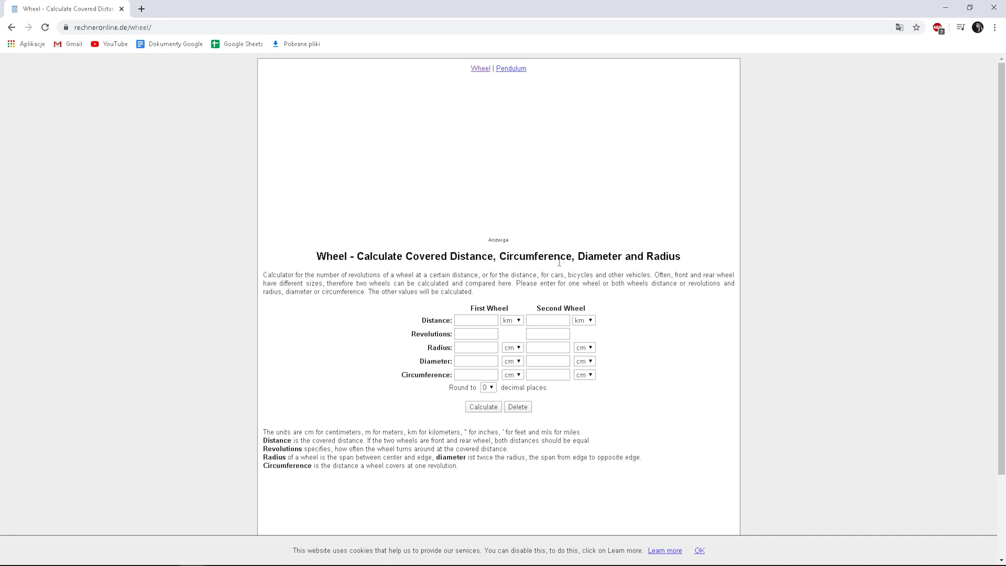
Step: Examine the first wheel's distance, unit, radius, diameter and revolutions inputs in the online wheel calculator, and return to 3ds Max
left_click(453, 319)
left_click(464, 321)
left_click(509, 321)
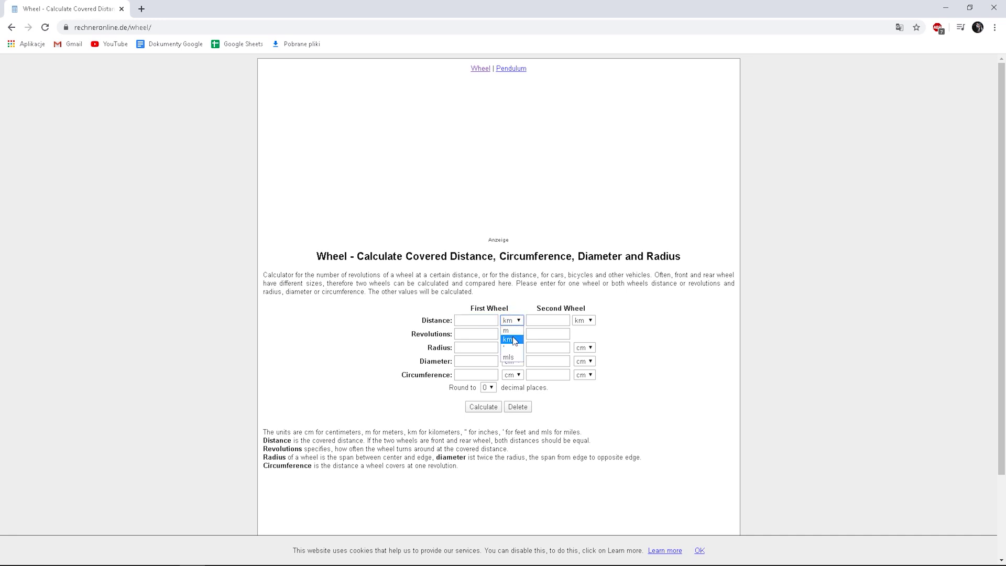
left_click(512, 340)
left_click(467, 348)
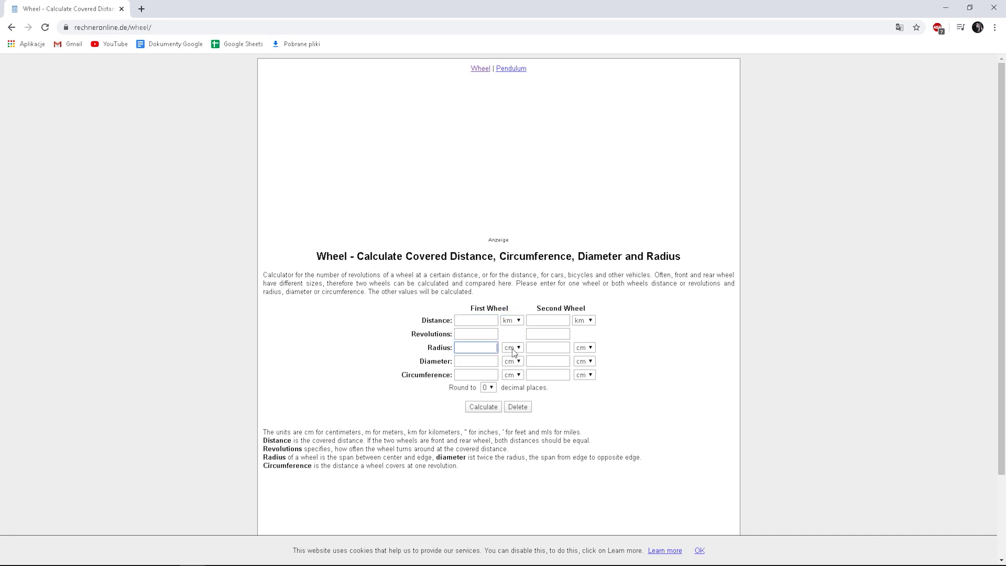
left_click(467, 361)
left_click_drag(412, 334, 453, 335)
left_click(645, 334)
left_click(847, 8)
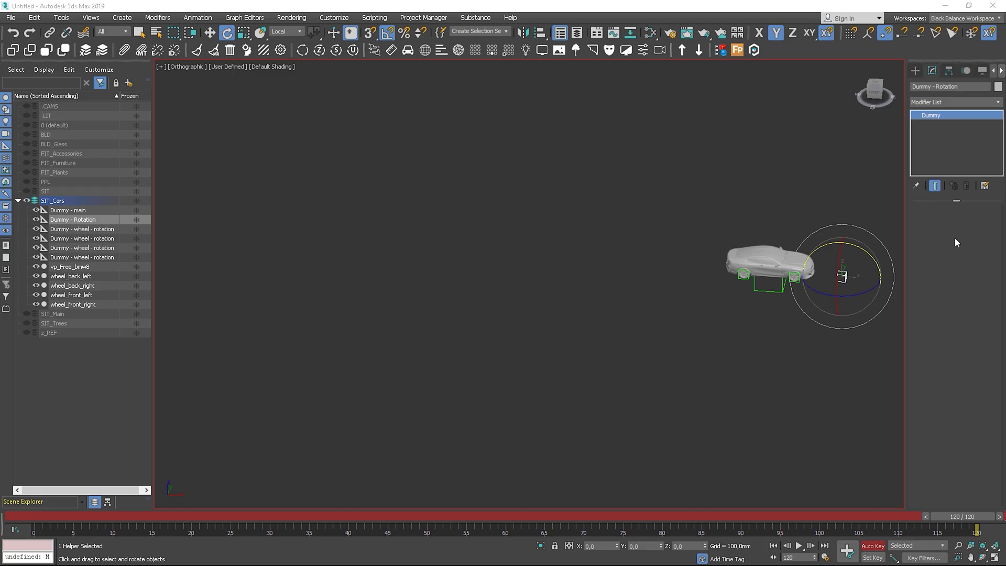
Step: At frame 0, draw a straight two-vertex Line spline in the empty space in front of the car
left_click(948, 517)
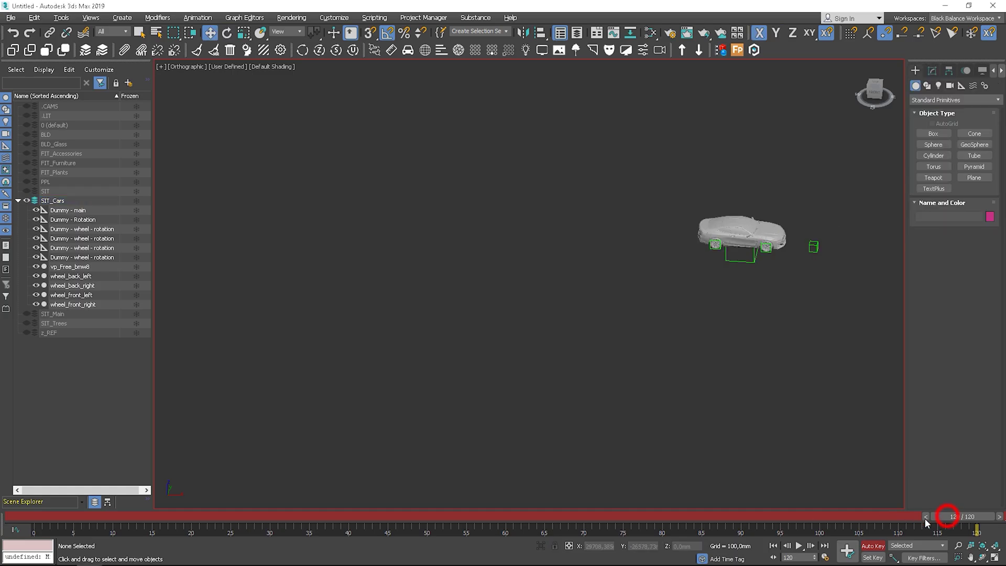
left_click_drag(926, 518, 48, 518)
left_click(928, 85)
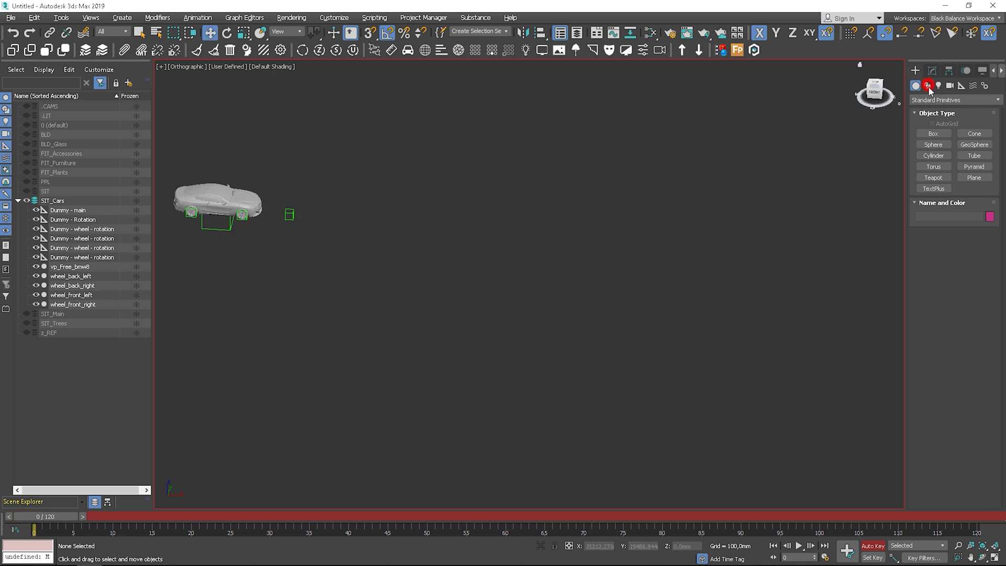
left_click(933, 142)
left_click(325, 329)
left_click(577, 355)
left_click(633, 346)
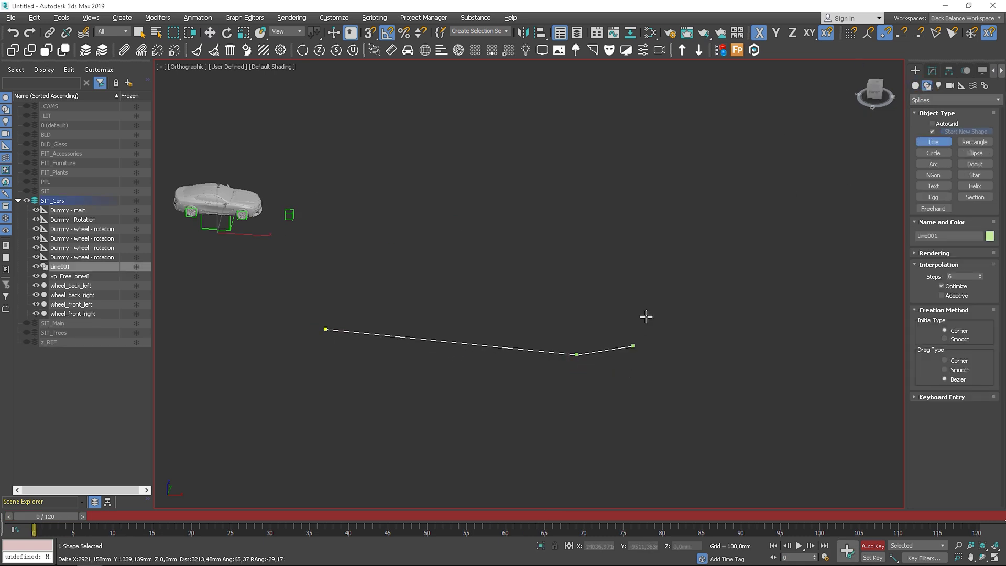
right_click(647, 316)
Step: Align the line's first vertex with Dummy - main at its frame 0 position
key("1")
left_click(326, 329)
key("alt+a")
left_click(228, 231)
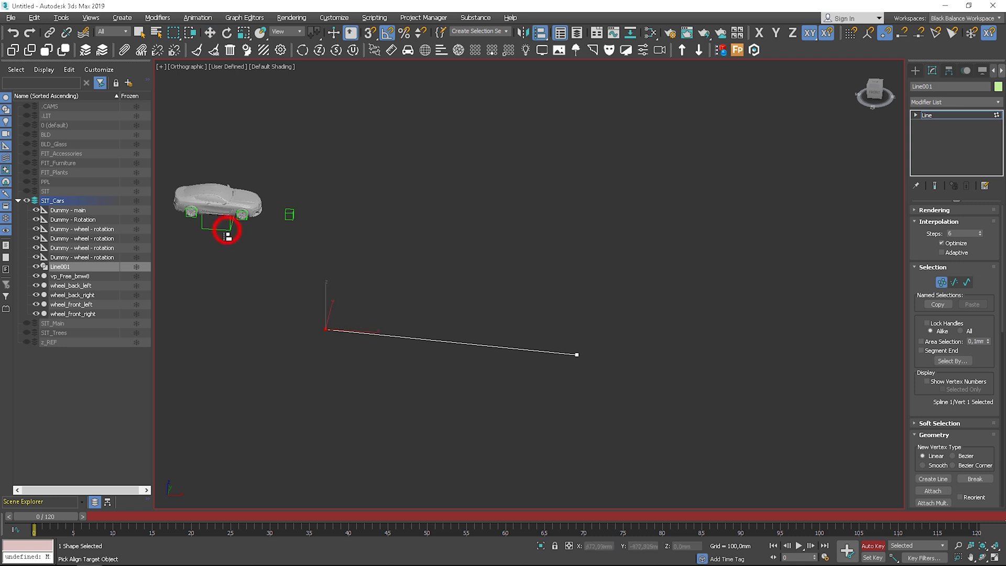
left_click(227, 229)
key("Return")
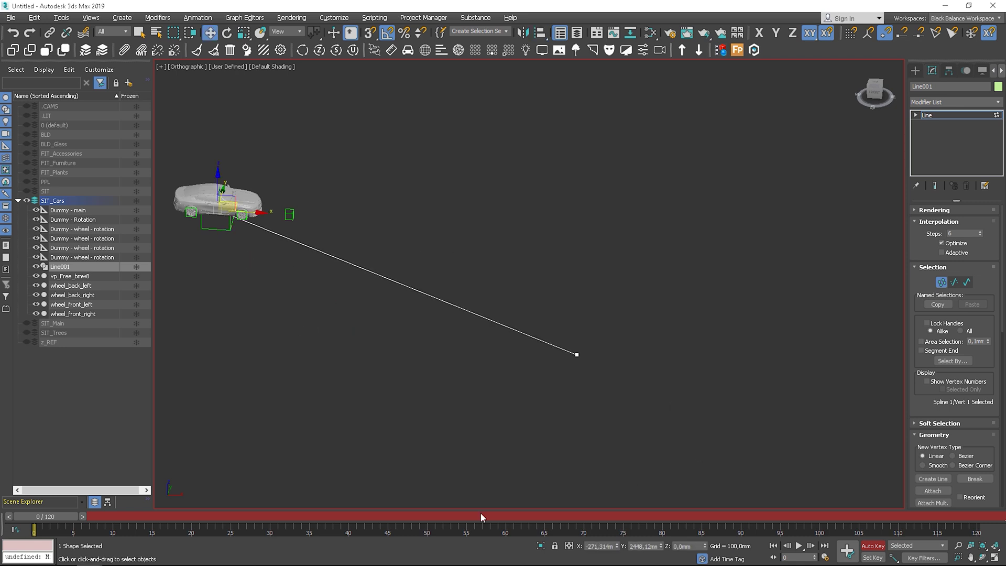
Step: Try aligning the line's second vertex with Dummy - main at frame 120 while Auto Key is on, and undo it
left_click_drag(63, 516, 966, 480)
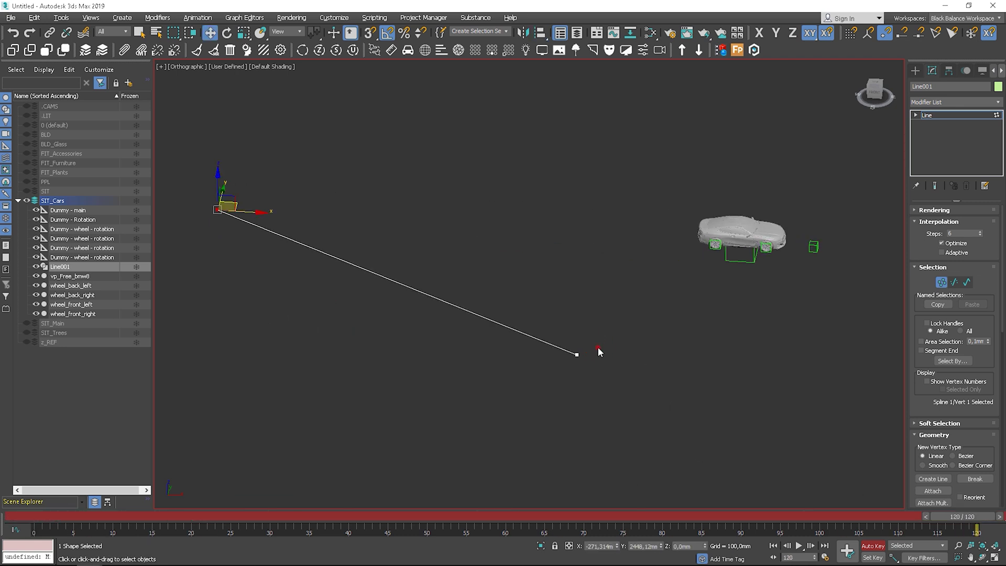
left_click(577, 355)
key("alt+a")
left_click(734, 262)
key("Return")
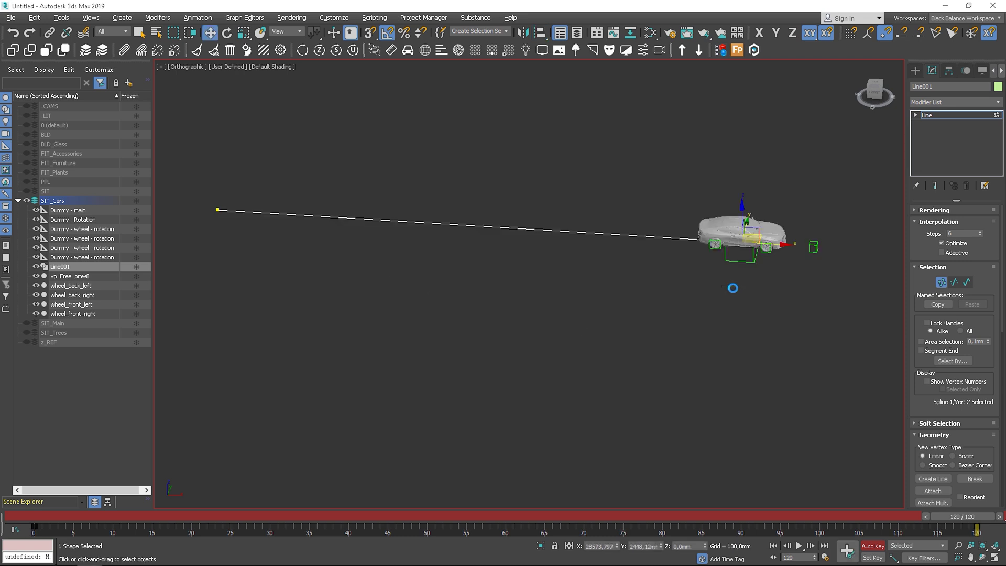
mouse_move(984, 514)
left_mouse_down()
mouse_move(608, 517)
mouse_move(986, 517)
left_mouse_up()
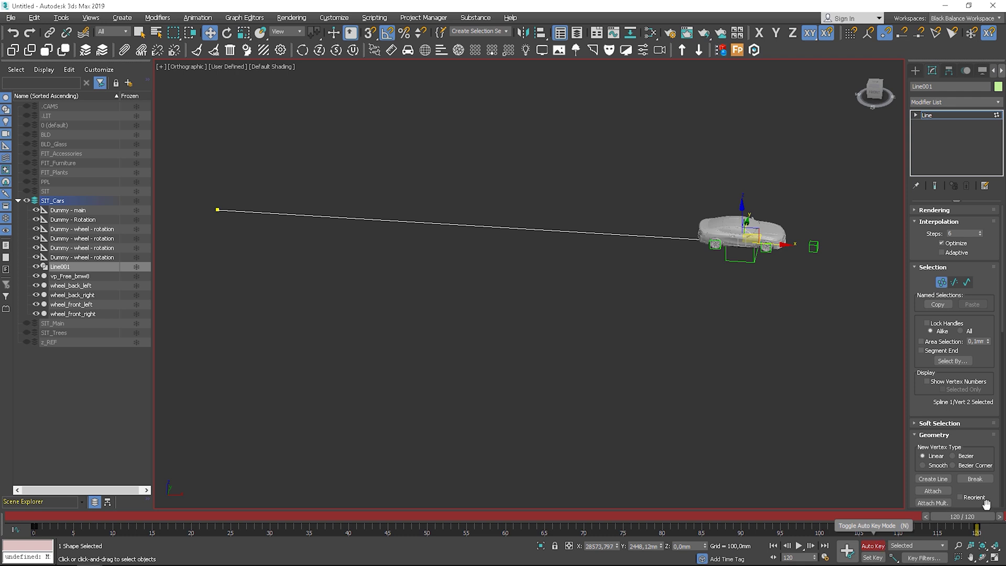
left_click(965, 519)
key("ctrl+z")
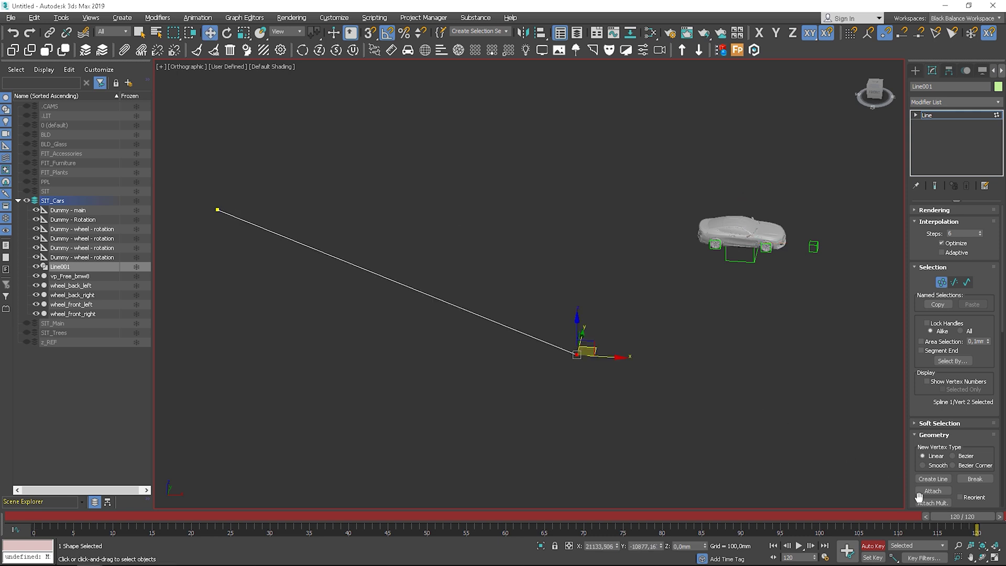
Step: With Auto Key off, align the line's second vertex with Dummy - main at frame 120, returning to frame 0 and whole-object level
mouse_move(954, 518)
left_mouse_down()
mouse_move(656, 514)
mouse_move(967, 518)
left_mouse_up()
left_click(872, 543)
left_click(871, 543)
key("alt+a")
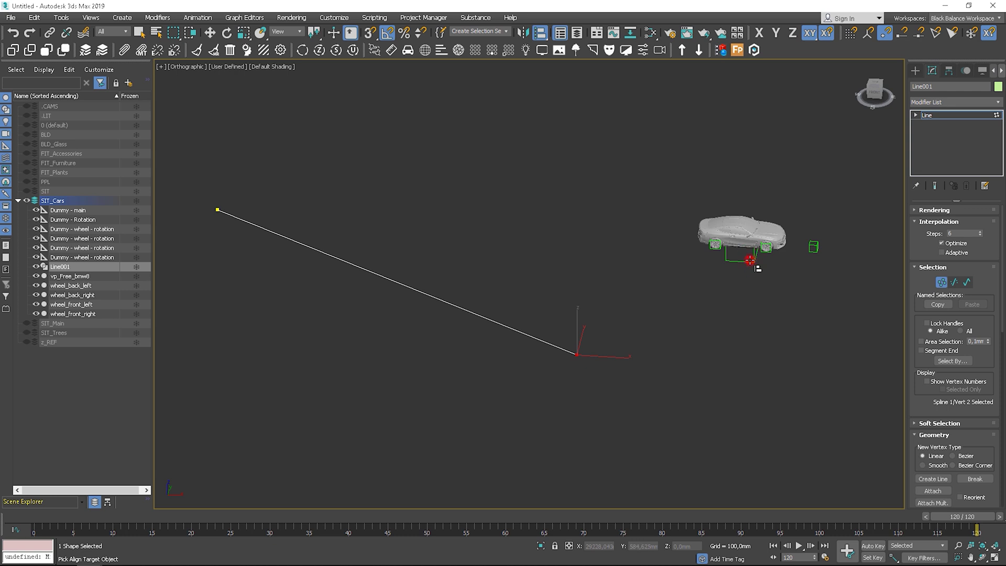
left_click(750, 260)
key("Return")
left_click_drag(949, 516, 32, 517)
left_click(944, 283)
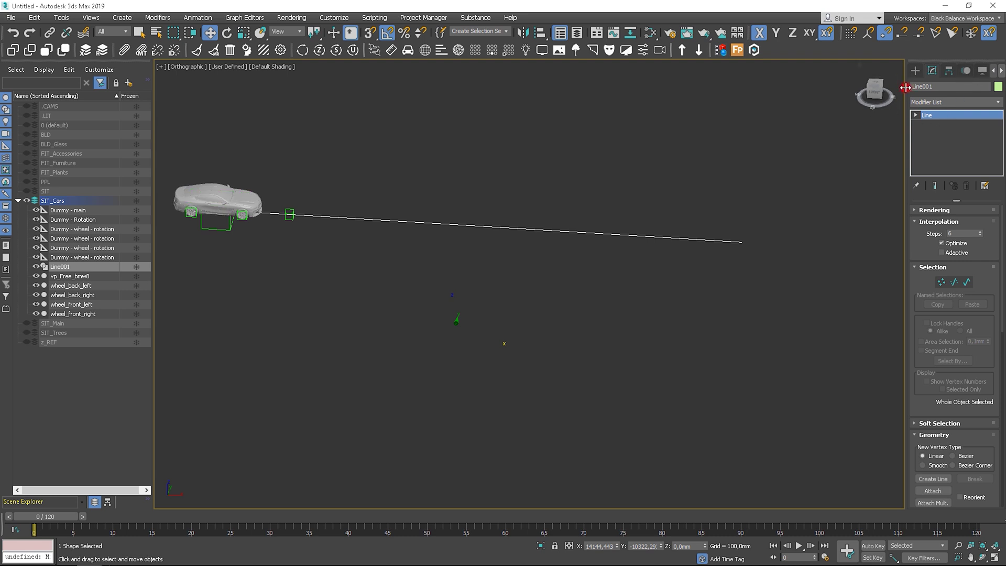
Step: Widen the command panel and measure the line's length with the Measure utility
left_click_drag(905, 87, 874, 88)
left_click(968, 70)
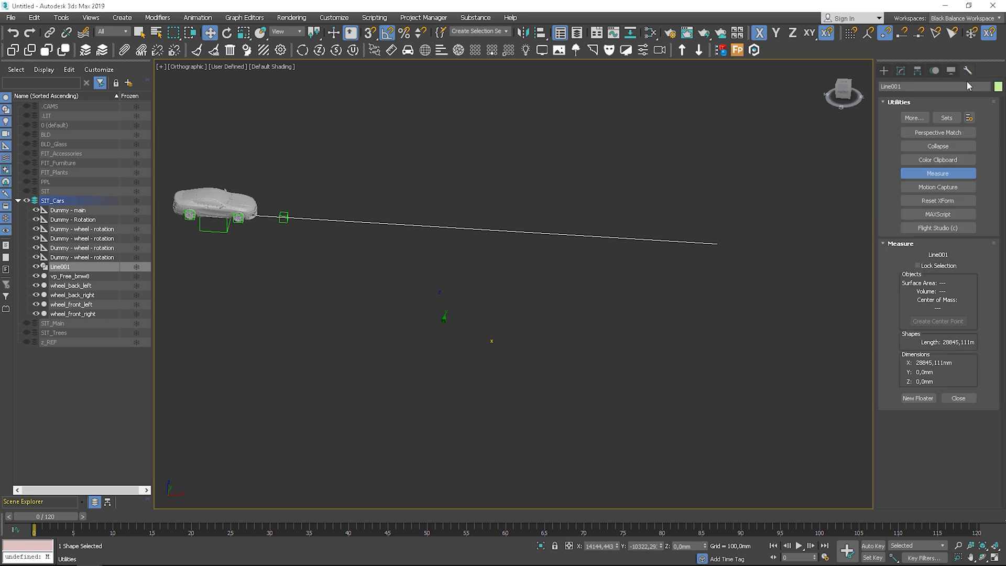
left_click(938, 173)
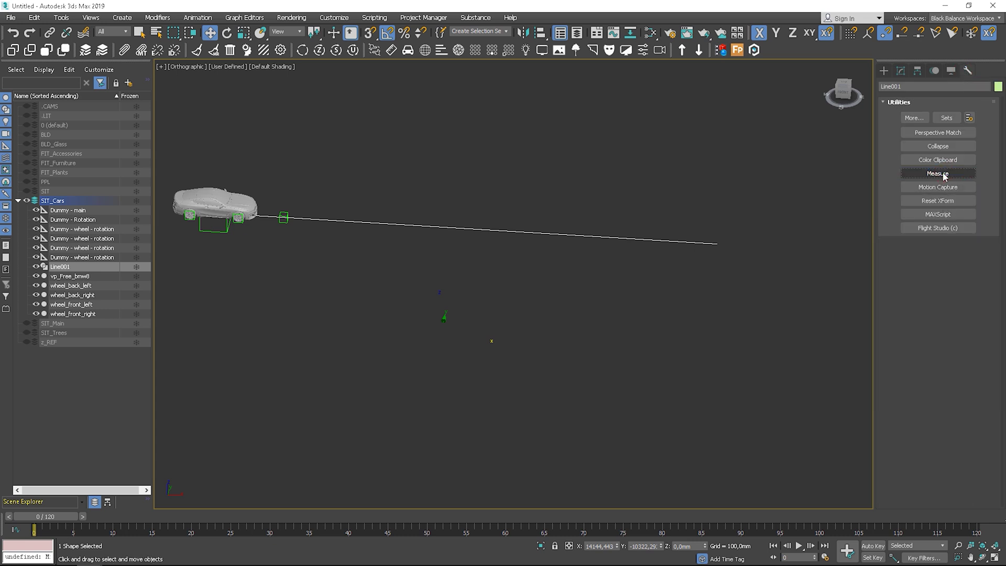
left_click(939, 173)
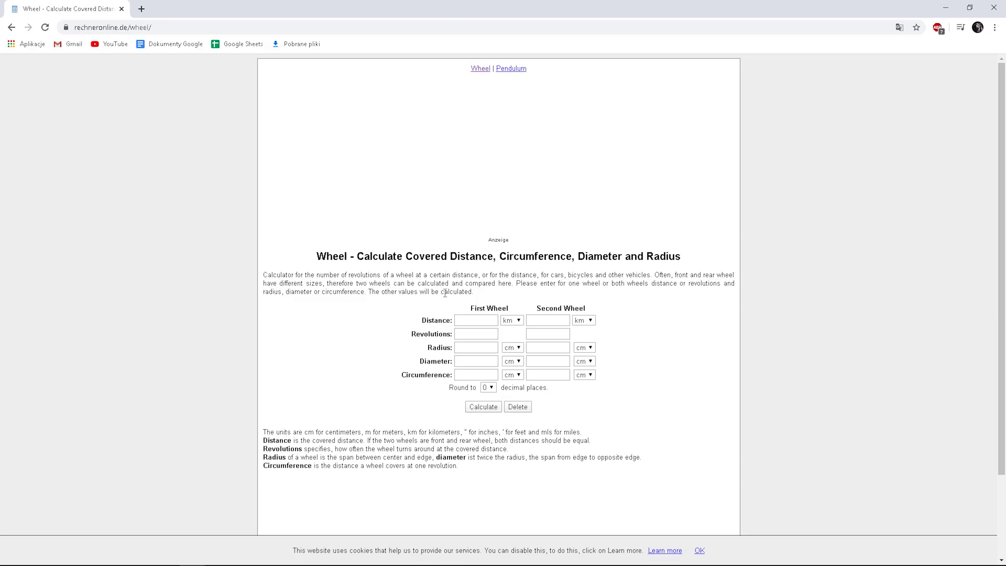
Step: Enter a distance of 28,8 m for the first wheel in the wheel calculator
left_click(475, 322)
left_click(513, 321)
left_click(509, 331)
left_click(472, 346)
left_click(467, 361)
Step: Back in 3ds Max, draw a plane about 173 mm high across the front tyre's full width in the Front view to measure its diameter
left_click(946, 8)
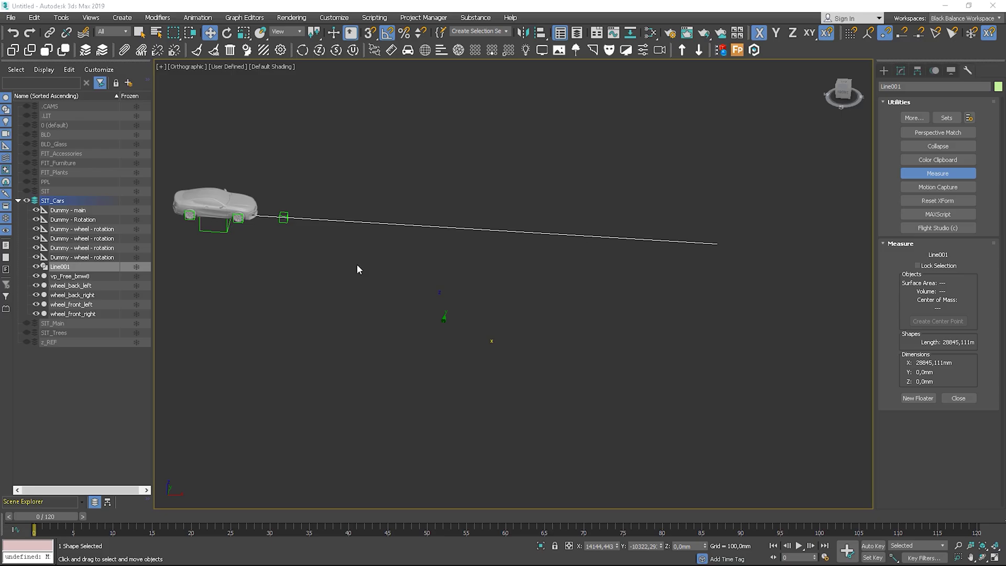
key("f")
scroll(251, 277, "up", 15)
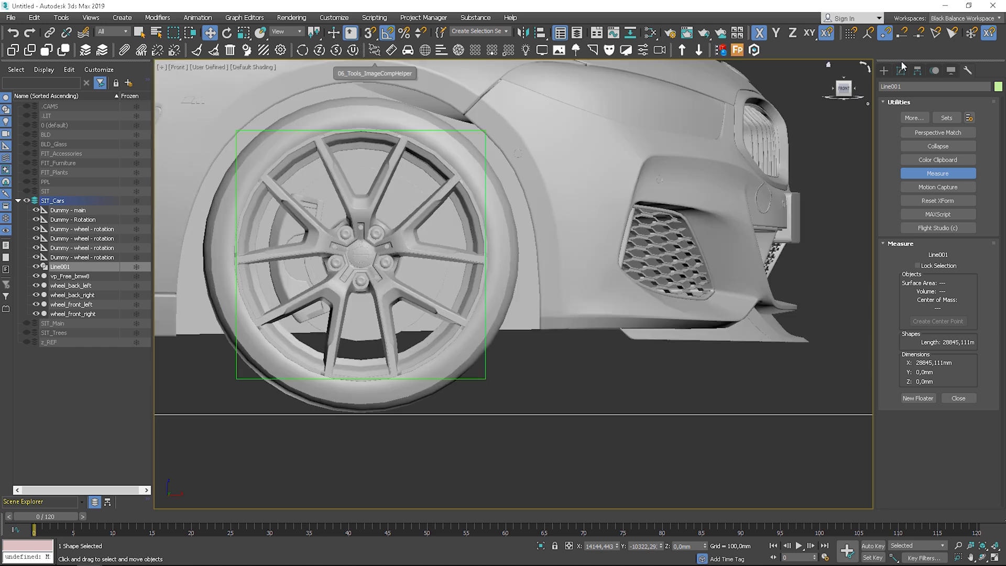
left_click(885, 70)
left_click(884, 85)
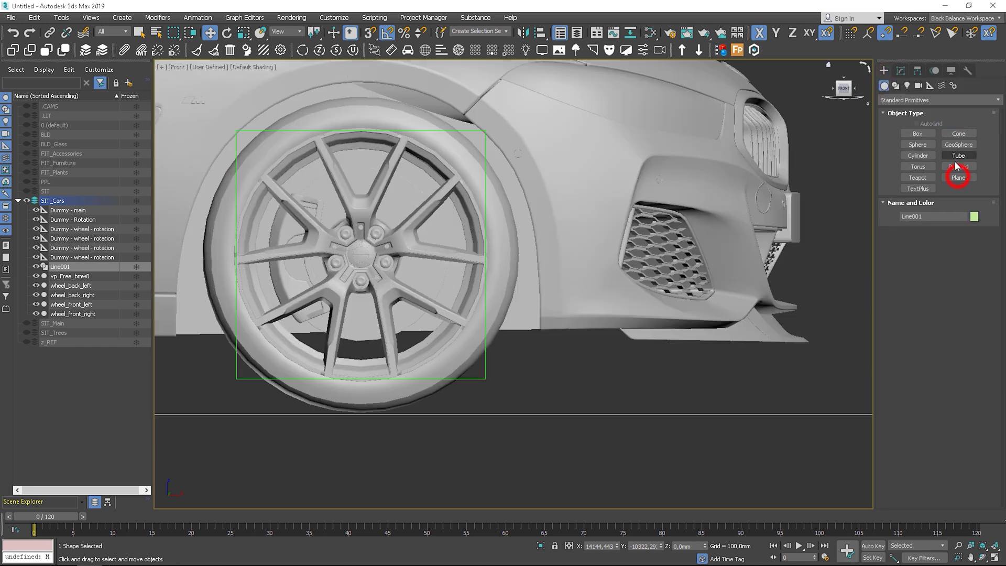
left_click(958, 177)
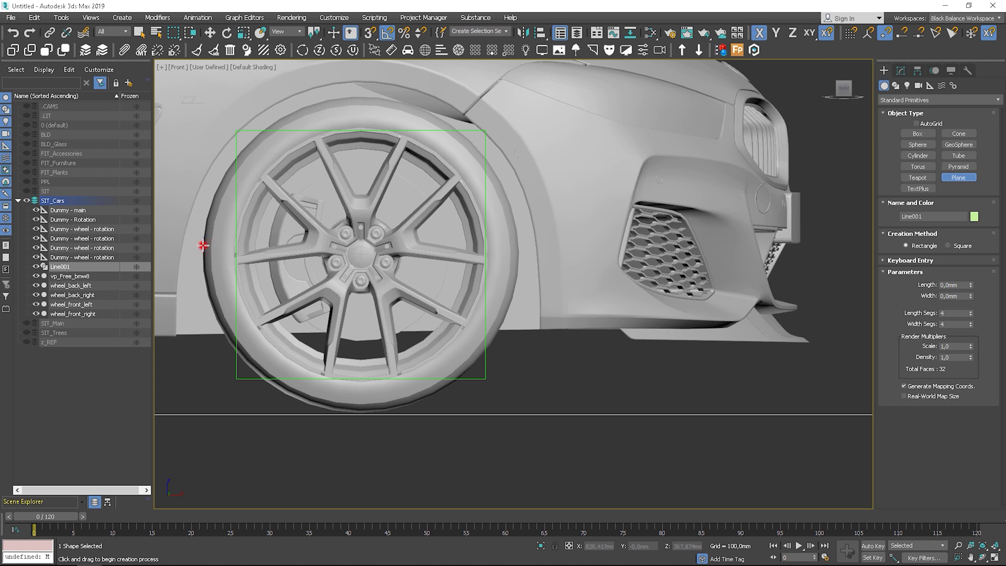
left_click_drag(203, 246, 519, 325)
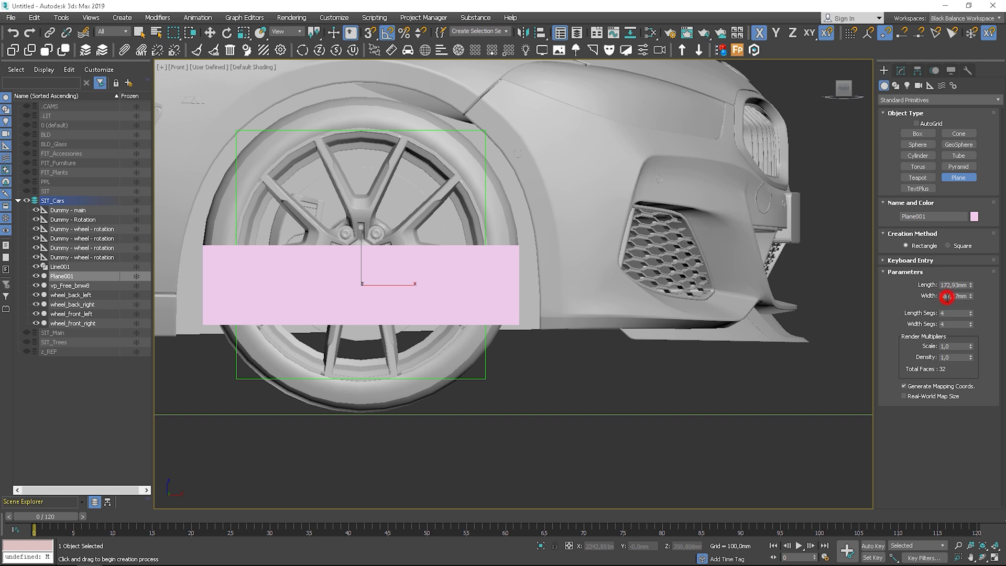
double_click(946, 297)
Step: In the browser's wheel calculator, set the first wheel's diameter to 68,7 cm and calculate its revolutions
key("alt+Tab")
left_click(479, 363)
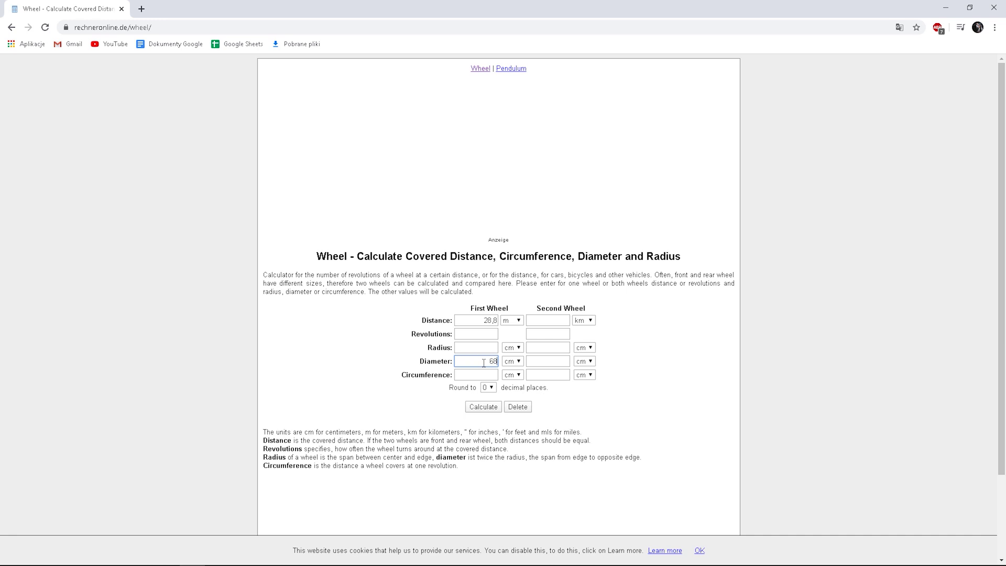
left_click(635, 332)
left_click(489, 409)
double_click(487, 333)
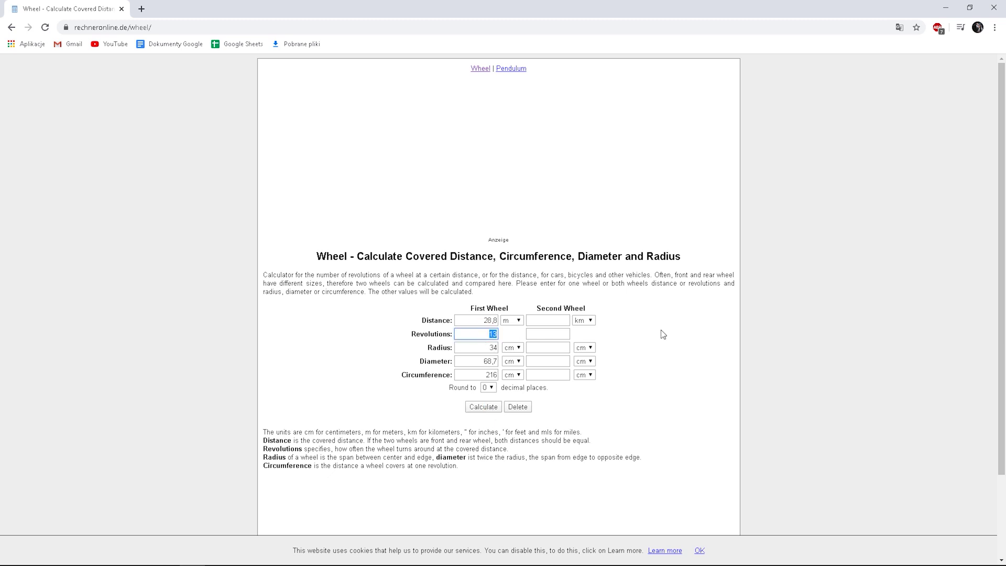
Step: Return to 3ds Max and delete the measuring plane from the front wheel
left_click(946, 7)
right_click(465, 276)
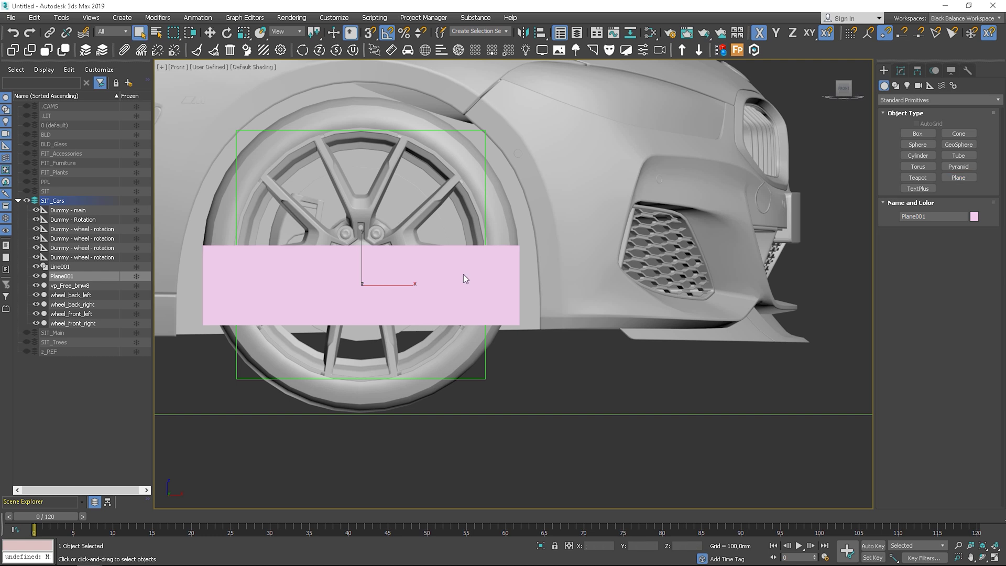
key("Delete")
scroll(449, 280, "down", 4)
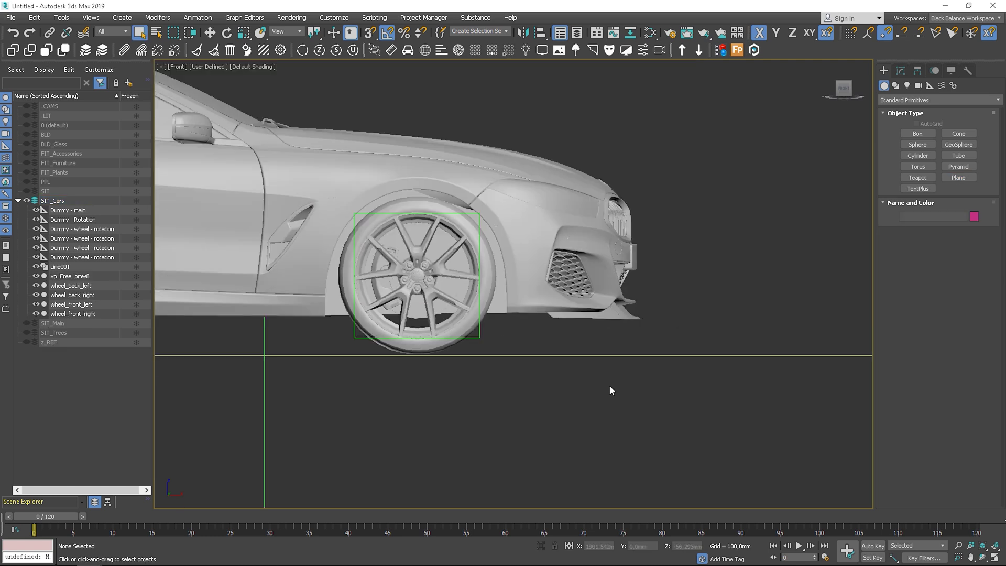
Step: Open the Windows calculator and multiply 13 by 360 to get the total wheel rotation in degrees
key("XF86Calculator")
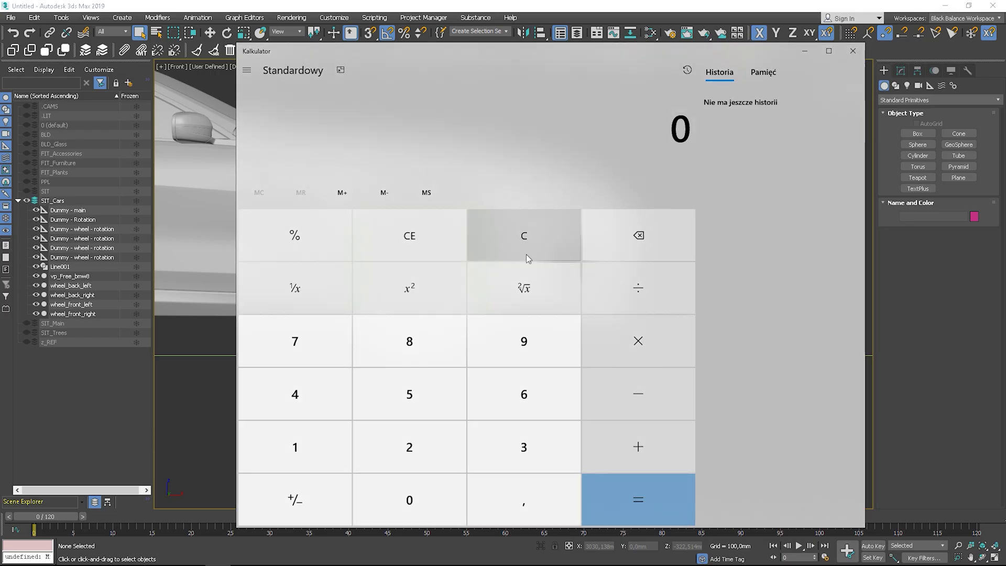
left_click(312, 443)
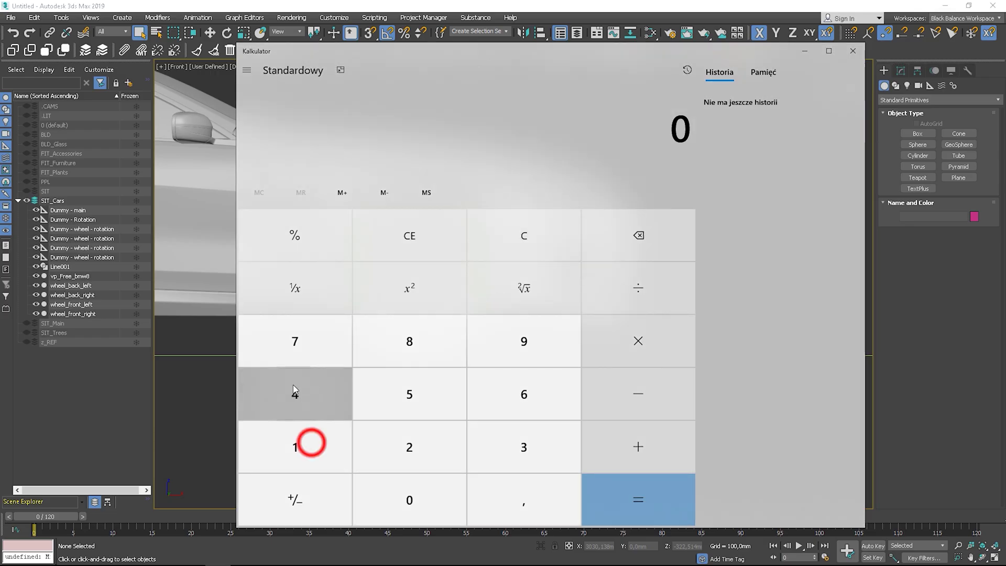
left_click(526, 428)
left_click(658, 339)
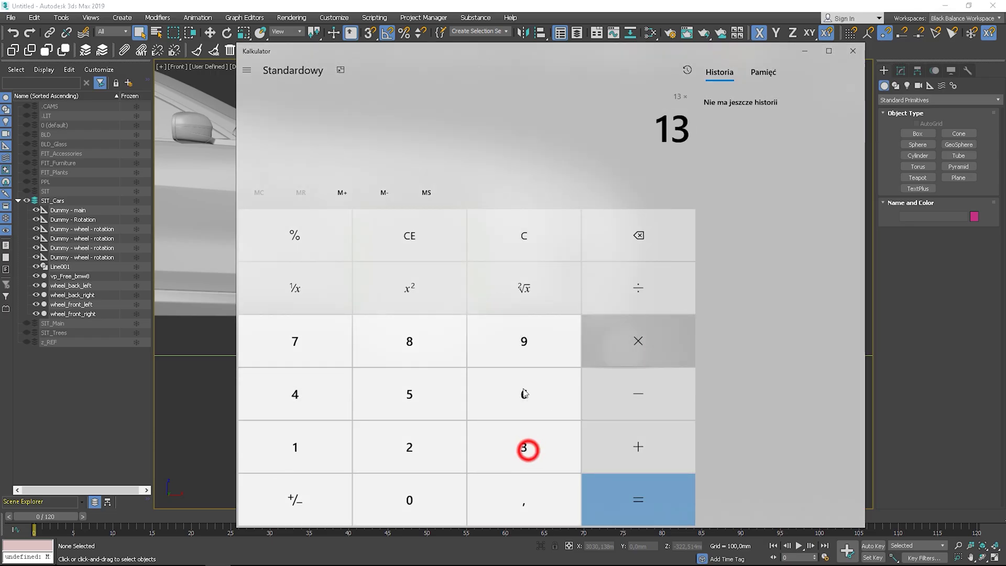
left_click(526, 445)
left_click(533, 394)
left_click(448, 481)
left_click(638, 492)
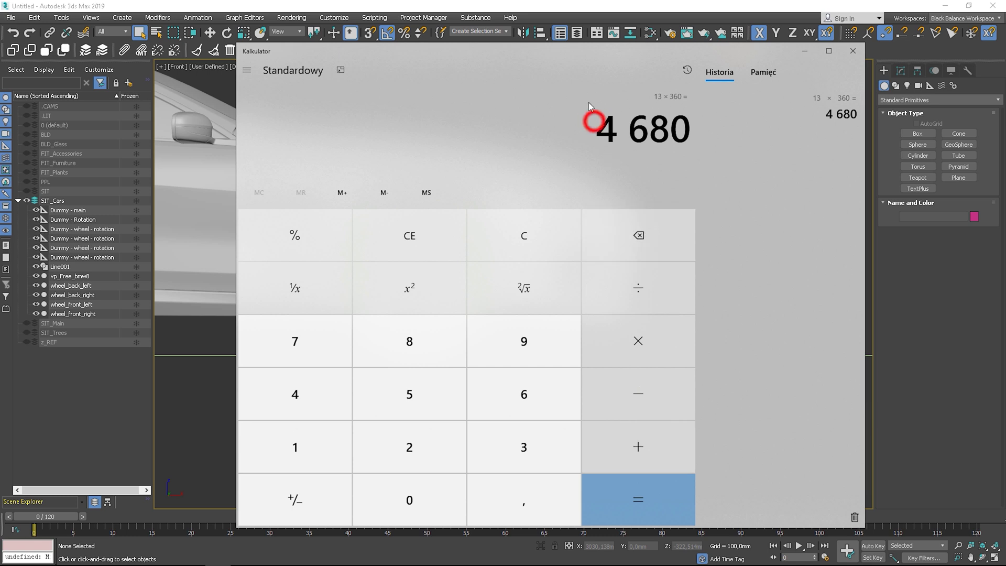
Step: Copy the multiplication result and close the calculator
left_click_drag(690, 124, 603, 126)
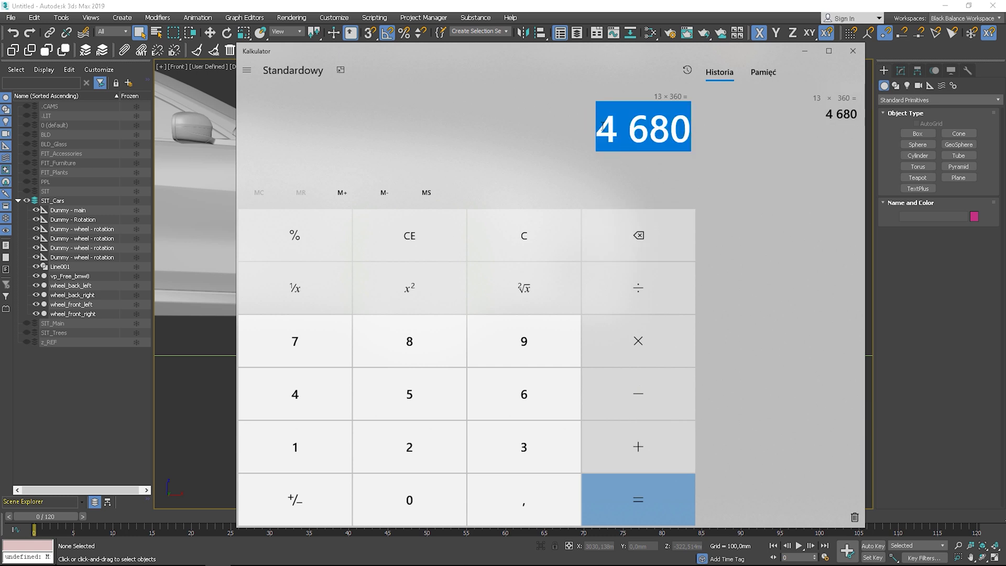
right_click(644, 129)
left_click(672, 135)
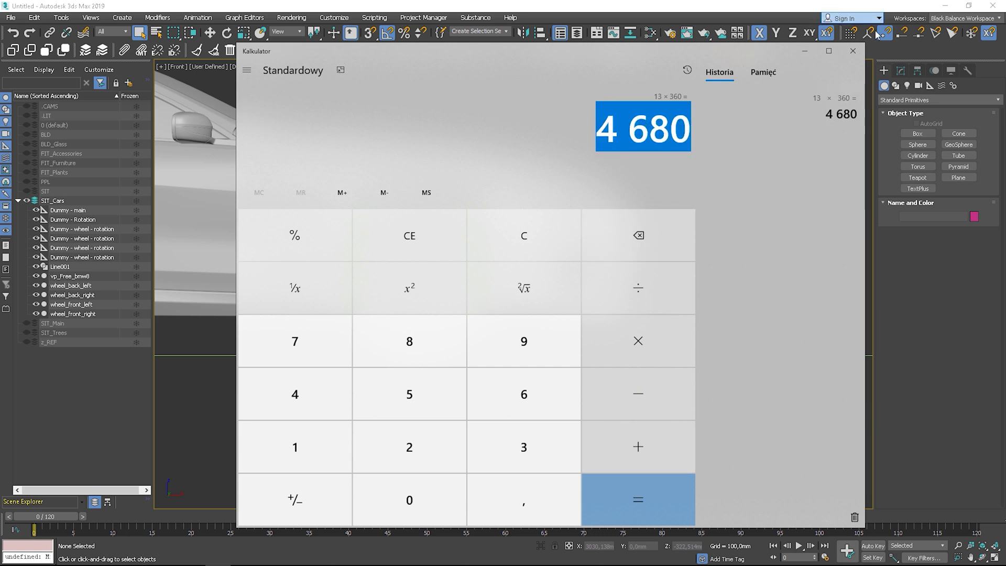
left_click(853, 51)
Step: Turn on Auto Key and move the time slider to frame 120
scroll(639, 235, "down", 10)
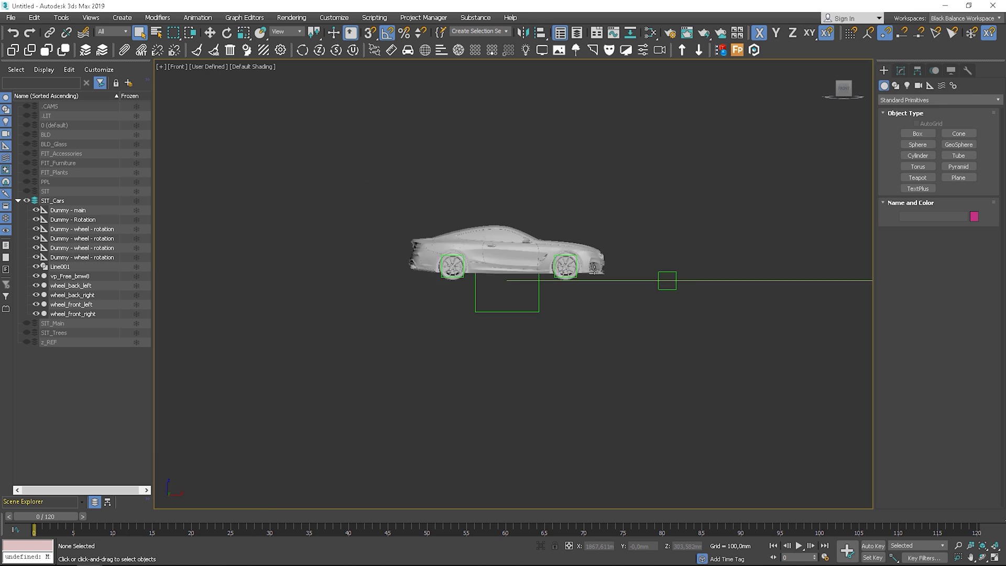
left_click(879, 543)
middle_click_drag(685, 299, 498, 288)
scroll(499, 289, "down", 5)
middle_click_drag(569, 309, 570, 341, "alt")
scroll(243, 488, "up", 2)
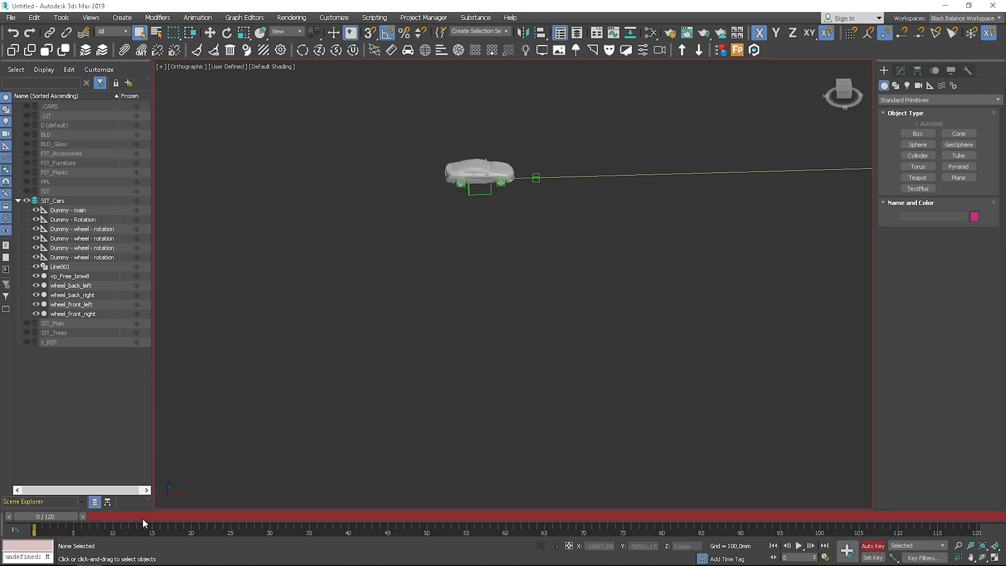
left_click_drag(67, 518, 996, 456)
middle_click_drag(507, 180, 301, 260)
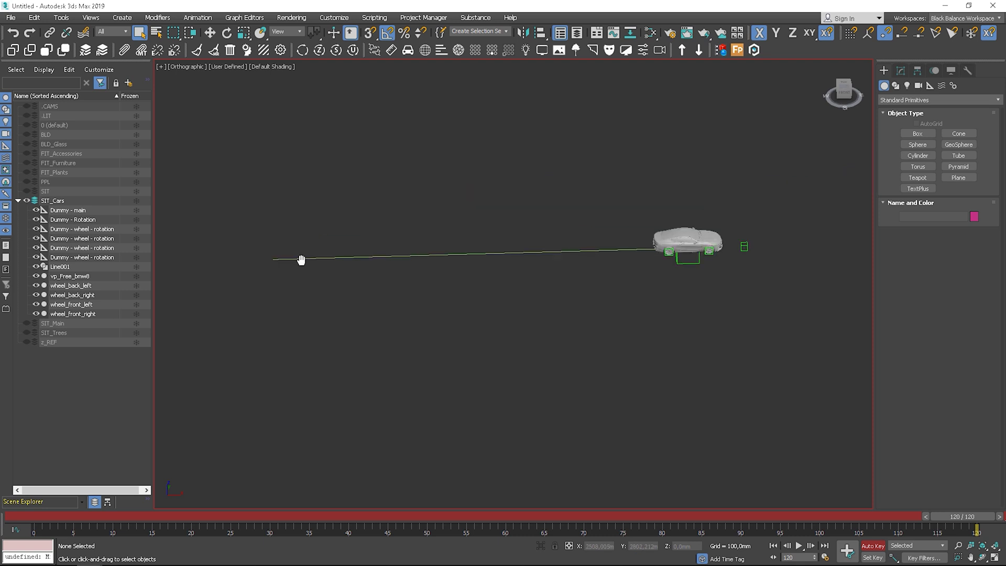
scroll(721, 251, "up", 8)
Step: Rotate Dummy - Rotation by 4680 degrees about its local Y axis at frame 120, and turn Auto Key off
left_click(737, 269)
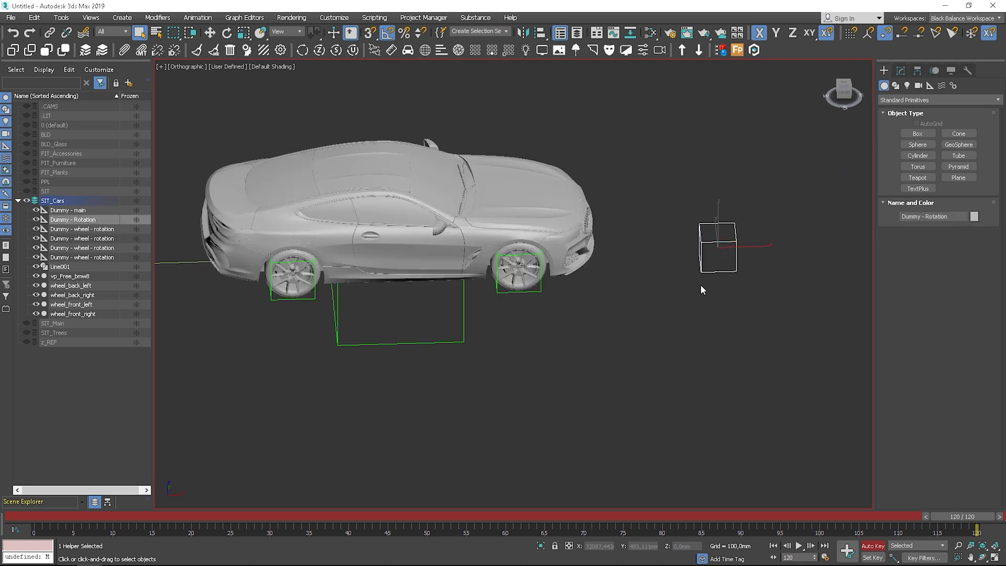
key("e")
type("46")
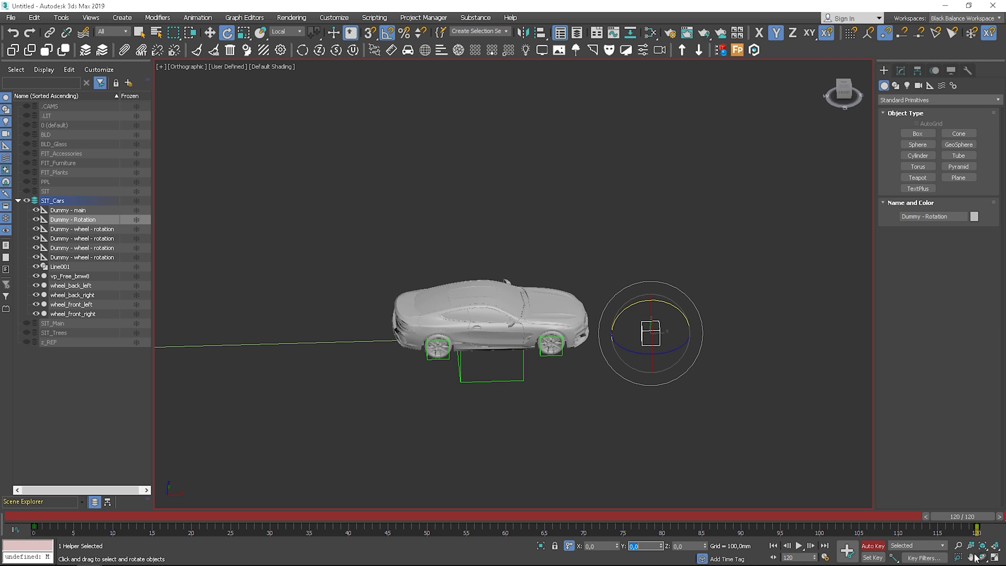
mouse_move(964, 517)
left_mouse_down()
mouse_move(799, 526)
mouse_move(976, 526)
left_mouse_up()
left_click(867, 545)
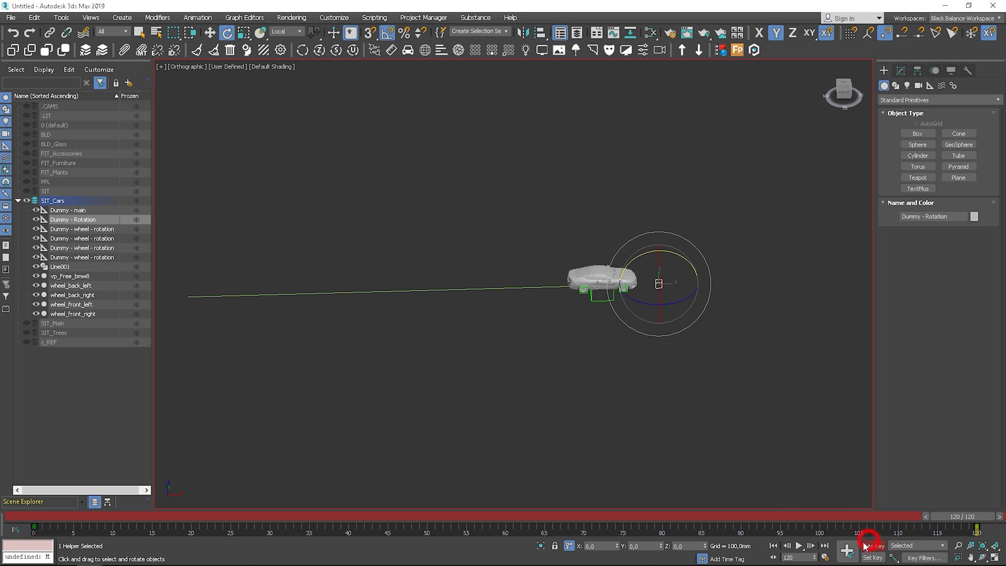
Step: Return the animation to frame 0 and clear the viewport by deselecting Dummy - Rotation and hiding the helpers
middle_click_drag(599, 333, 680, 320)
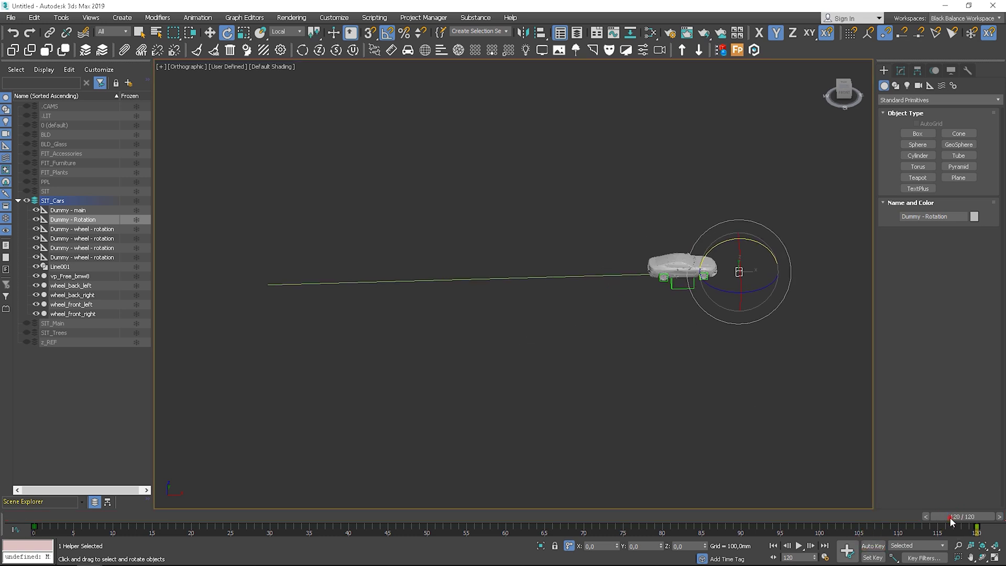
left_click_drag(951, 519, 58, 503)
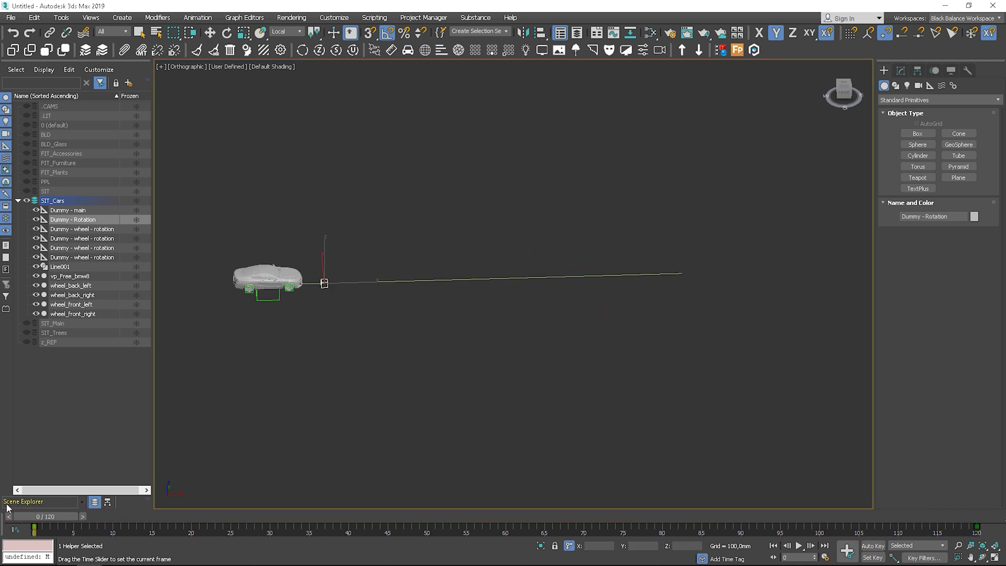
middle_click_drag(277, 437, 344, 432)
left_click(340, 433)
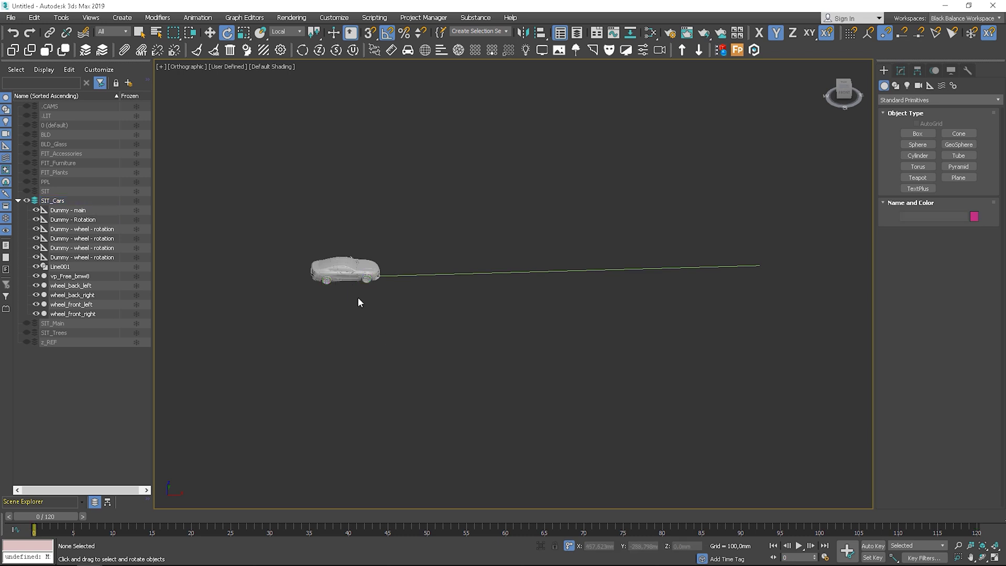
scroll(362, 297, "up", 5)
middle_click_drag(487, 268, 382, 314)
scroll(381, 315, "down", 5)
middle_click_drag(568, 294, 479, 296)
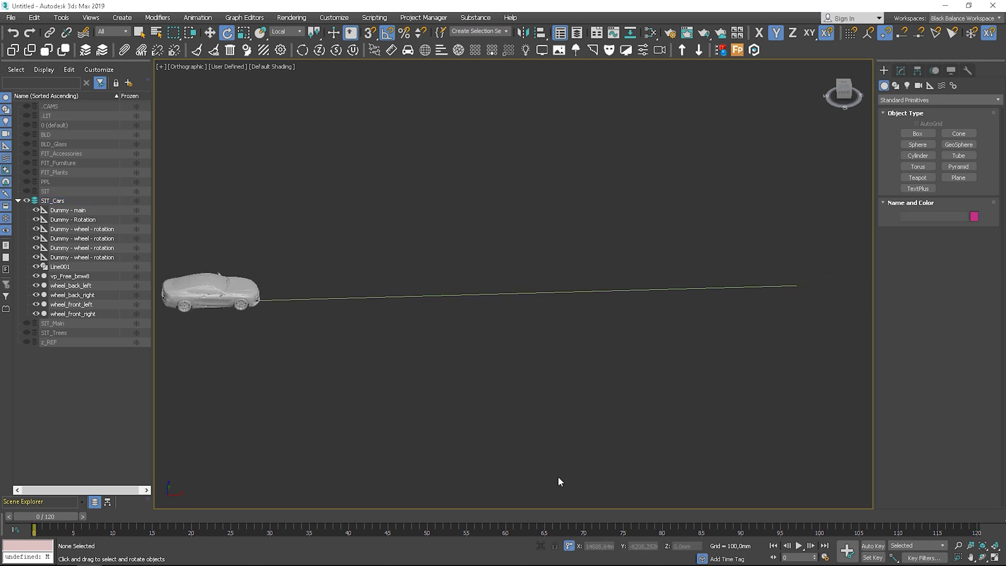